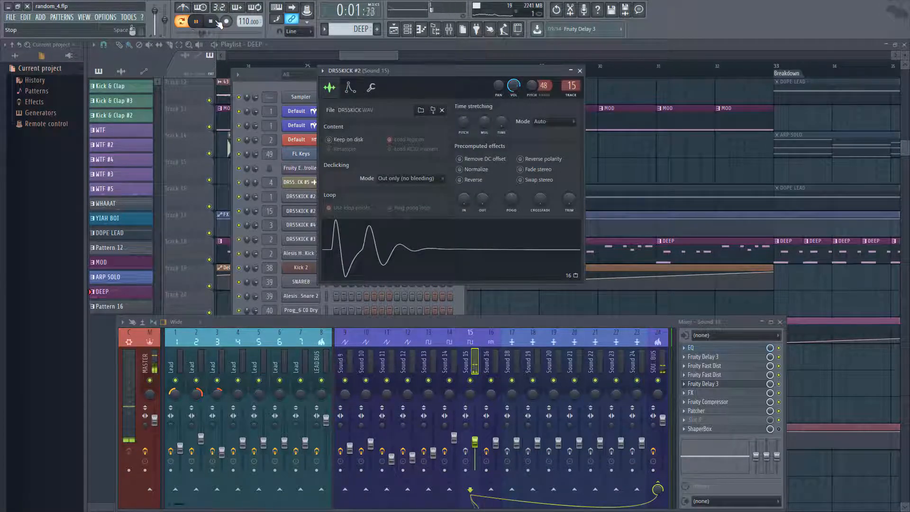
- Play back the DEEP pattern and move the mixer down to uncover the channel rack
{"action": "left_click", "coordinate": [215, 22]}
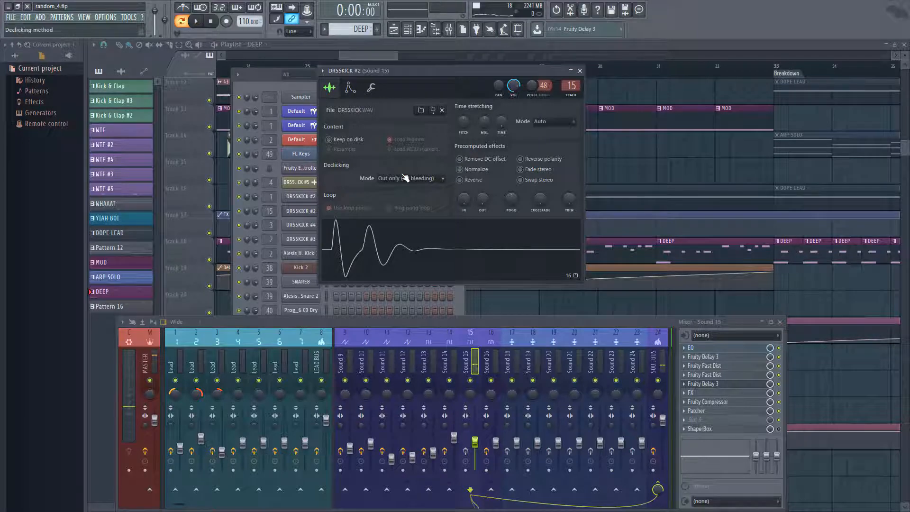
{"action": "left_click", "coordinate": [467, 451]}
{"action": "left_click", "coordinate": [197, 22]}
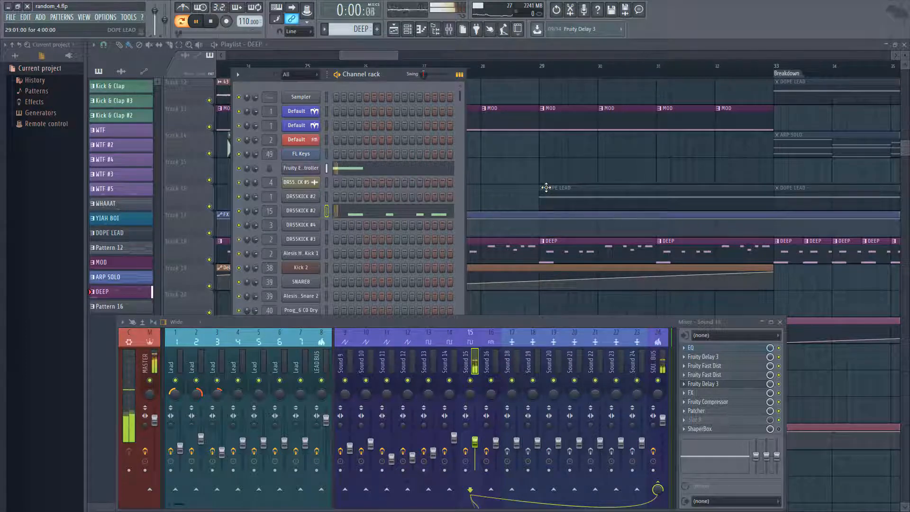
{"action": "left_click_drag", "start_coordinate": [410, 329], "coordinate": [450, 405]}
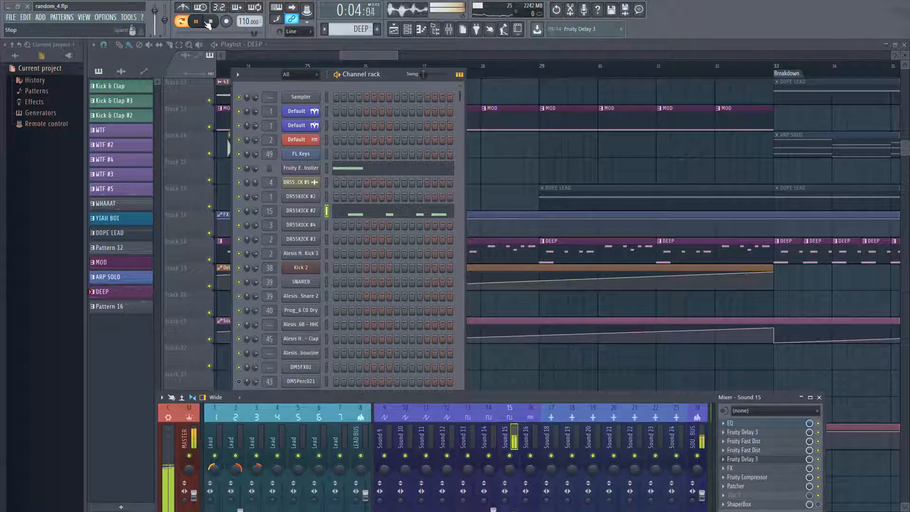
{"action": "left_click", "coordinate": [209, 21]}
- Hide the channel rack and listen to the song from bar 25 up to the Breakdown marker
{"action": "key", "text": "F6"}
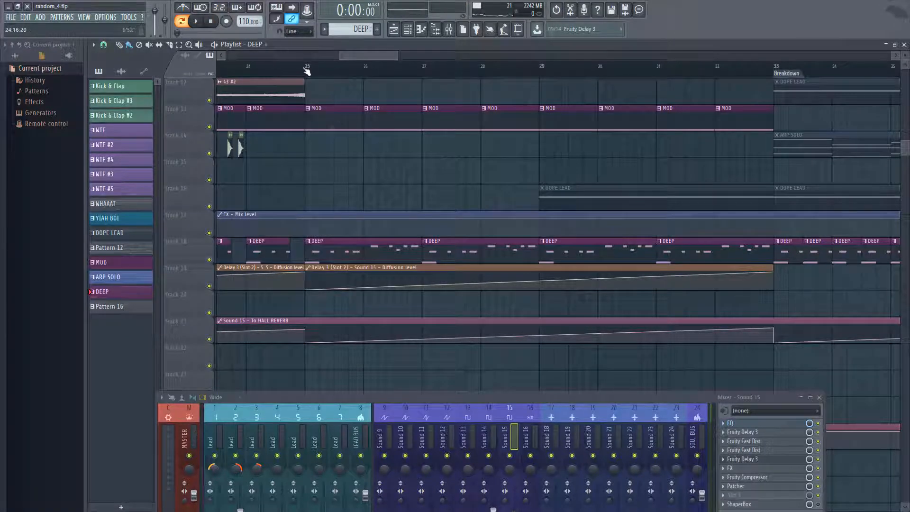
{"action": "left_click", "coordinate": [307, 71]}
{"action": "key", "text": "space"}
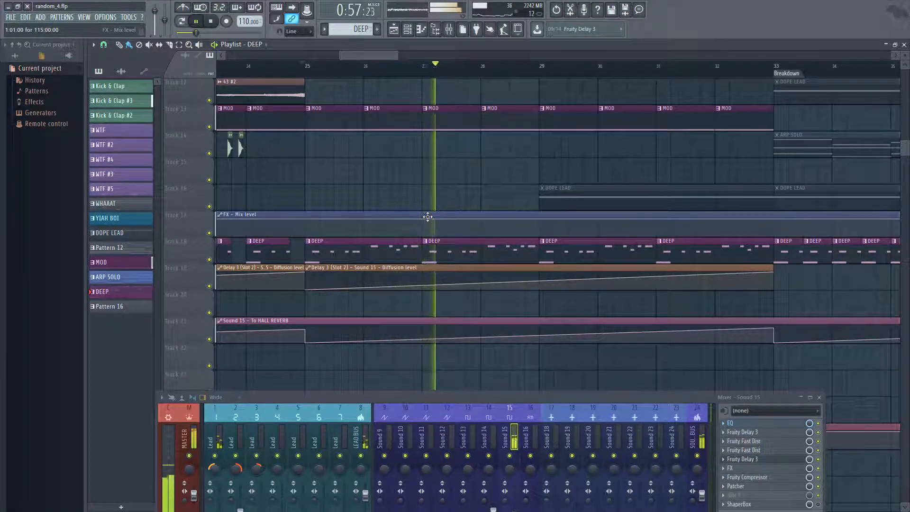
{"action": "left_click_drag", "start_coordinate": [454, 396], "coordinate": [476, 373]}
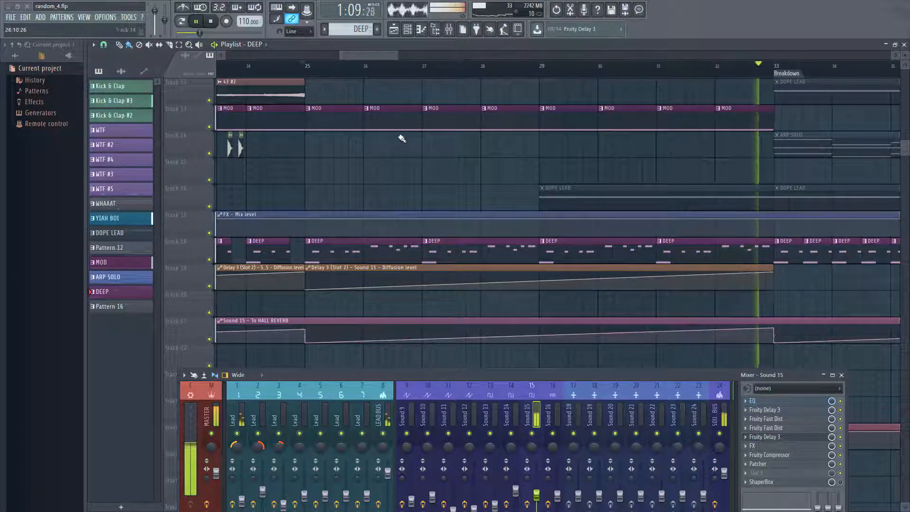
{"action": "left_click", "coordinate": [197, 21]}
{"action": "left_click", "coordinate": [209, 21]}
- Start a new project from the Empty template without saving the changes to random_4.flp
{"action": "left_click", "coordinate": [11, 17]}
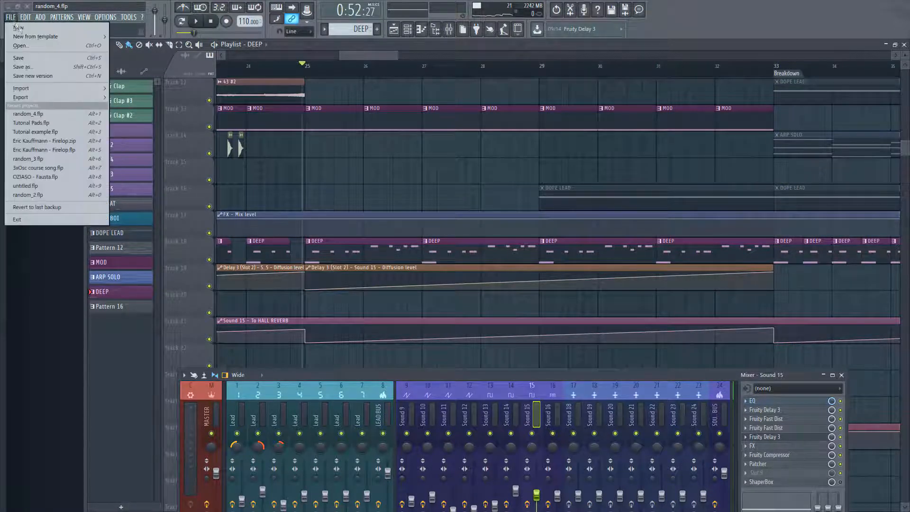
{"action": "mouse_move", "coordinate": [52, 37]}
{"action": "left_click", "coordinate": [278, 242]}
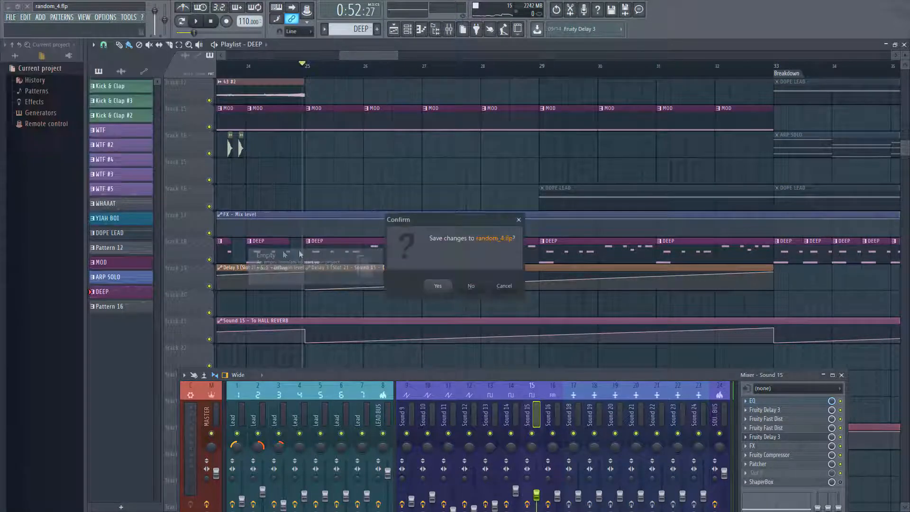
{"action": "left_click", "coordinate": [475, 288]}
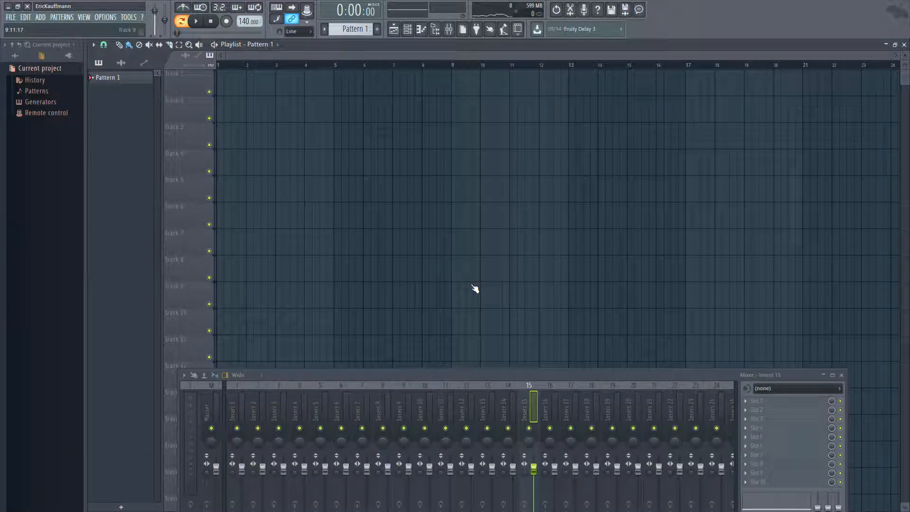
- Add a Kick 2 x64 channel to the channel rack and close its plugin window
{"action": "left_click_drag", "start_coordinate": [381, 376], "coordinate": [405, 247]}
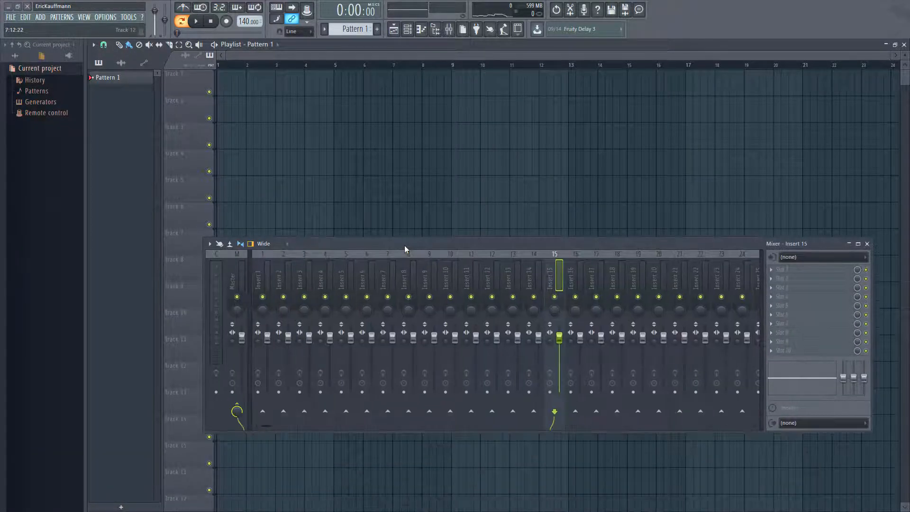
{"action": "left_click", "coordinate": [408, 29]}
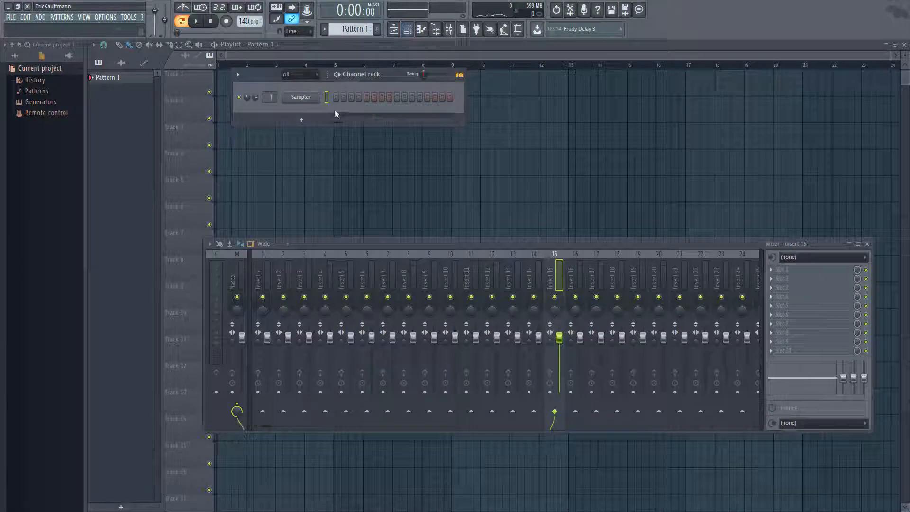
{"action": "left_click", "coordinate": [305, 117]}
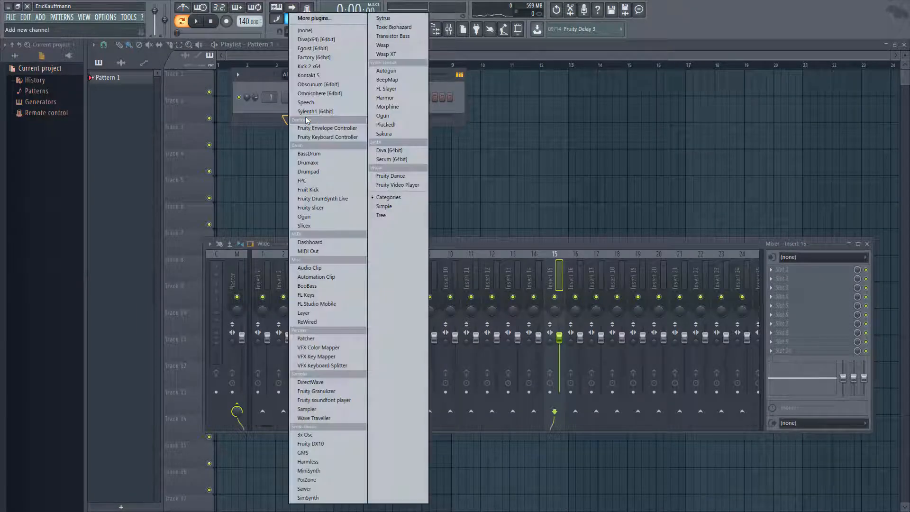
{"action": "left_click", "coordinate": [325, 70]}
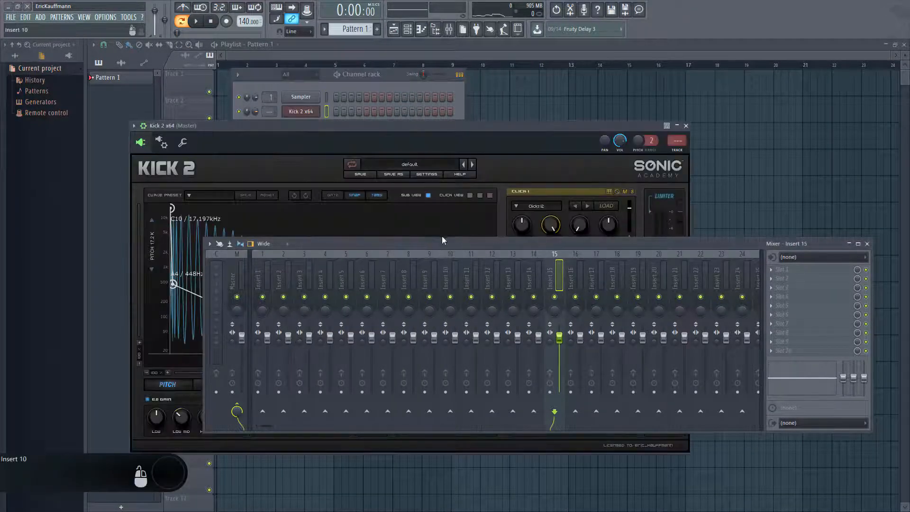
{"action": "left_click", "coordinate": [412, 166]}
{"action": "left_click_drag", "start_coordinate": [414, 244], "coordinate": [420, 189]}
{"action": "key", "text": "Escape"}
- Fill the Kick 2 x64 channel on every 4th step and route it to mixer track 1
{"action": "right_click", "coordinate": [312, 114]}
{"action": "left_click", "coordinate": [423, 151]}
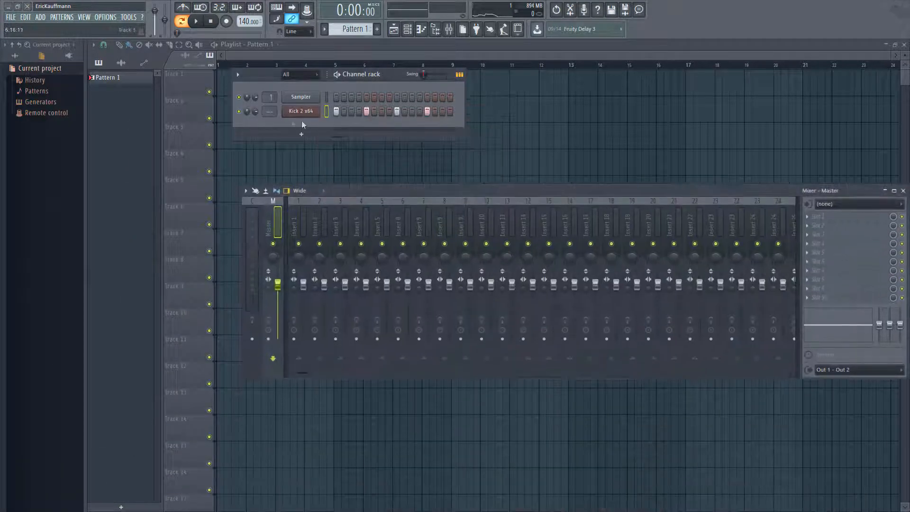
{"action": "left_click_drag", "start_coordinate": [270, 111], "coordinate": [270, 108]}
- Set the project tempo to 110 BPM and preview the kick pattern
{"action": "key", "text": "space"}
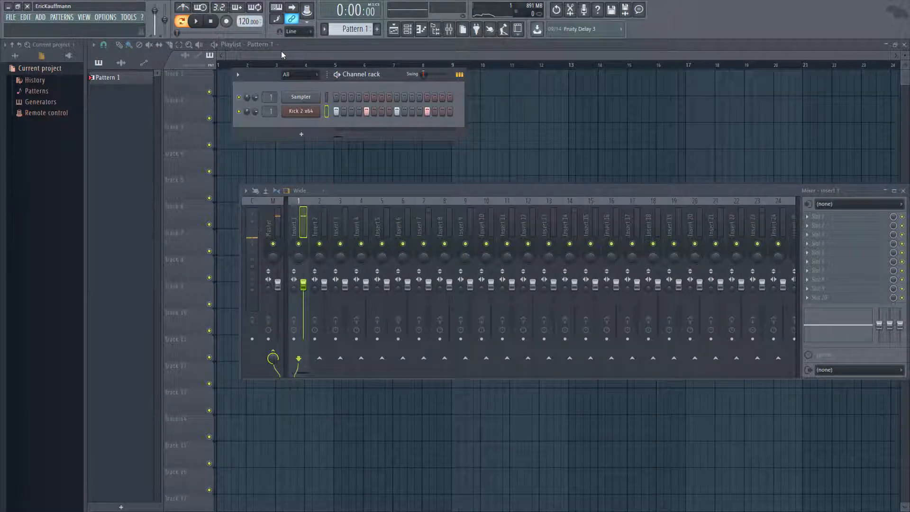
{"action": "key", "text": "space"}
{"action": "key", "text": "space"}
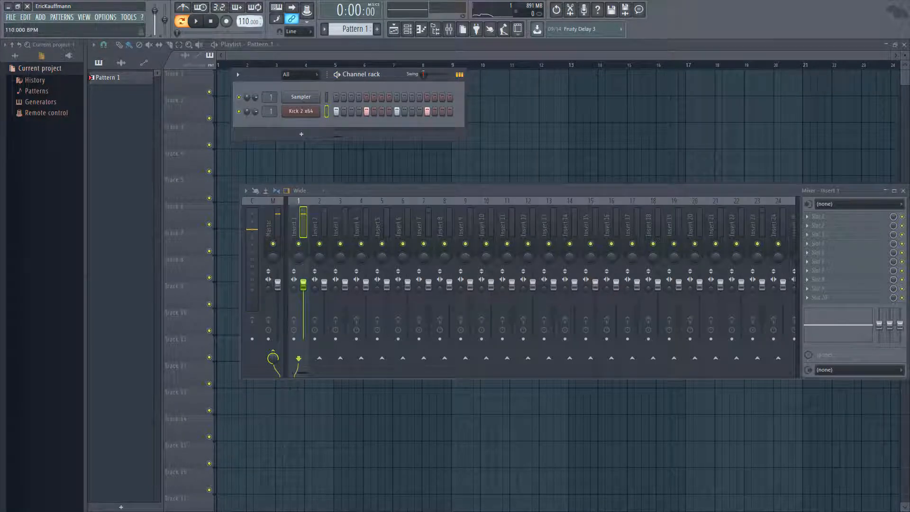
{"action": "key", "text": "space"}
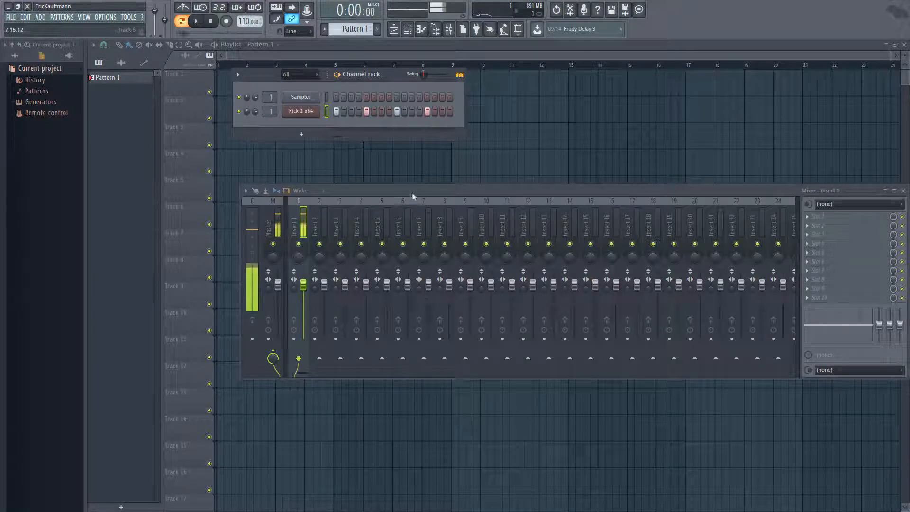
- Move the mixer below the channel rack and name its first insert KICK, coloured red
{"action": "left_click_drag", "start_coordinate": [413, 195], "coordinate": [382, 247]}
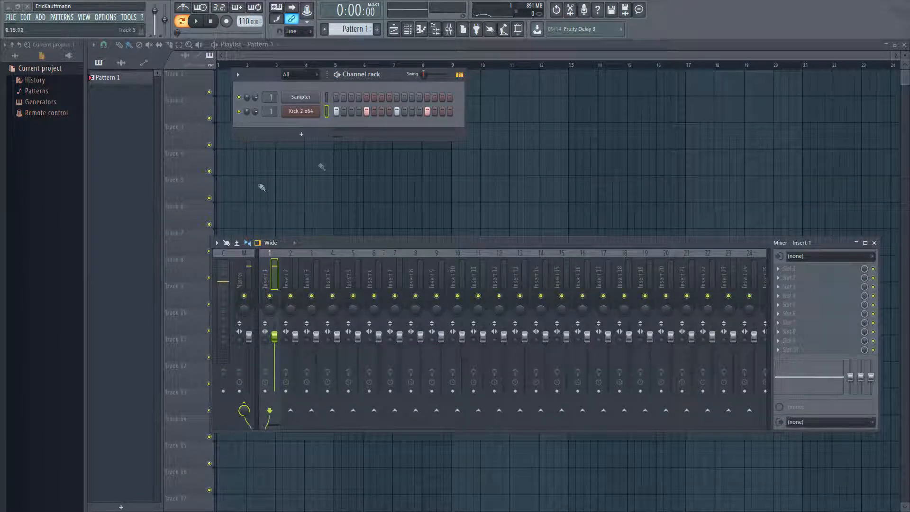
{"action": "double_click", "coordinate": [271, 284]}
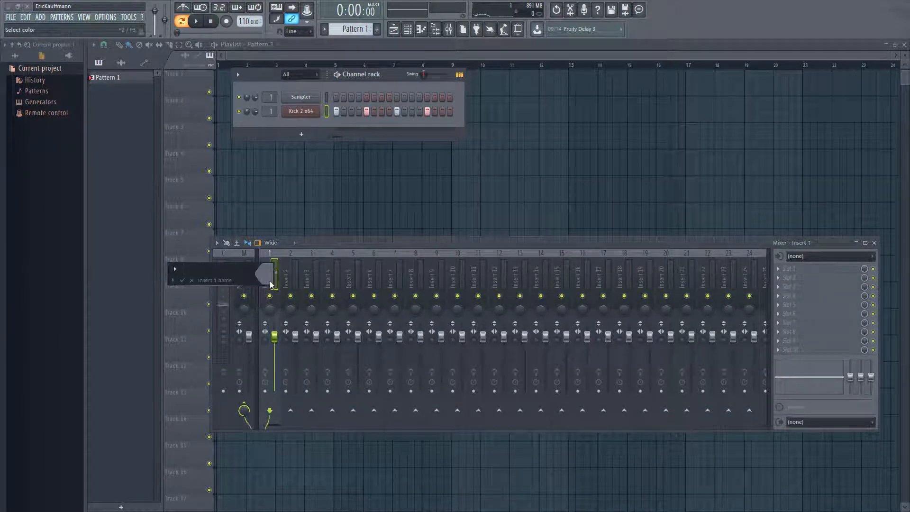
{"action": "type", "text": "KICK"}
{"action": "key", "text": "Return"}
- Name mixer insert 2 HEAVY LEAD and colour it blue
{"action": "left_click", "coordinate": [290, 277]}
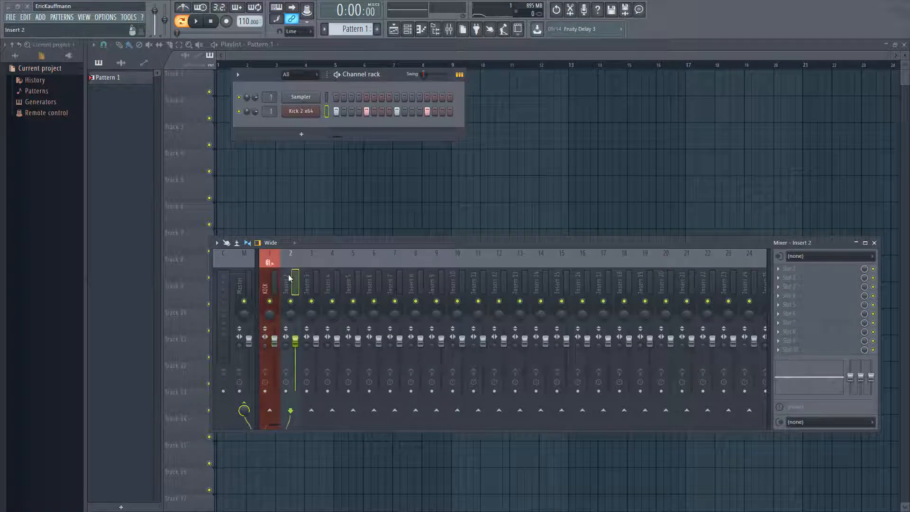
{"action": "double_click", "coordinate": [291, 277]}
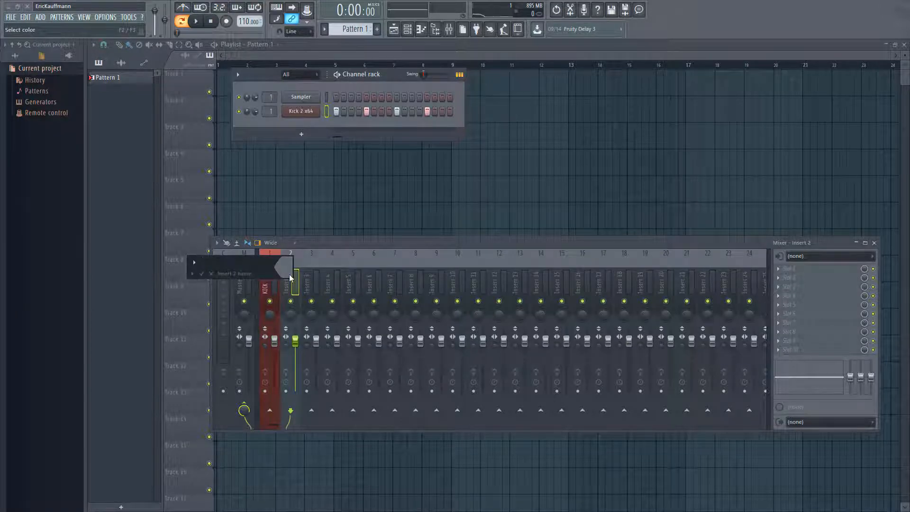
{"action": "type", "text": "HEAVY LEAD"}
{"action": "key", "text": "Return"}
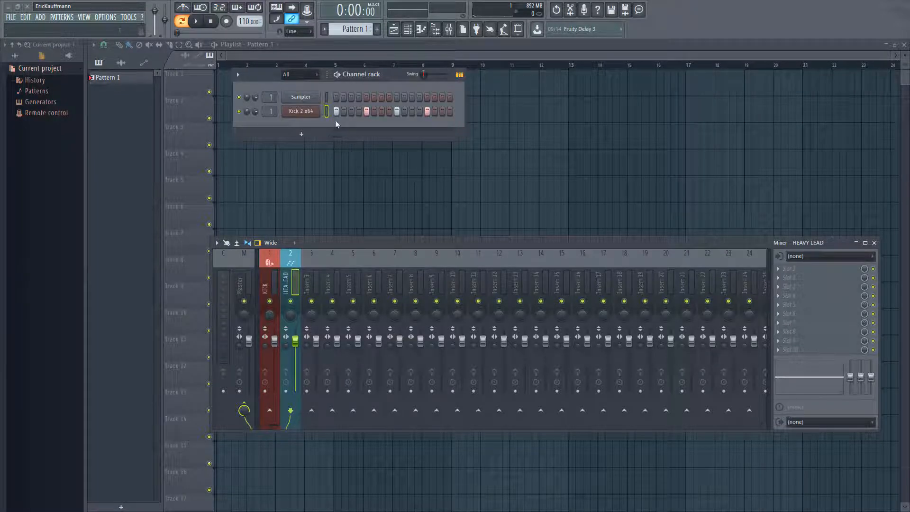
- Add a 3x Osc channel and arrange its window and the mixer so they do not overlap
{"action": "left_click", "coordinate": [305, 135]}
{"action": "key", "text": "3"}
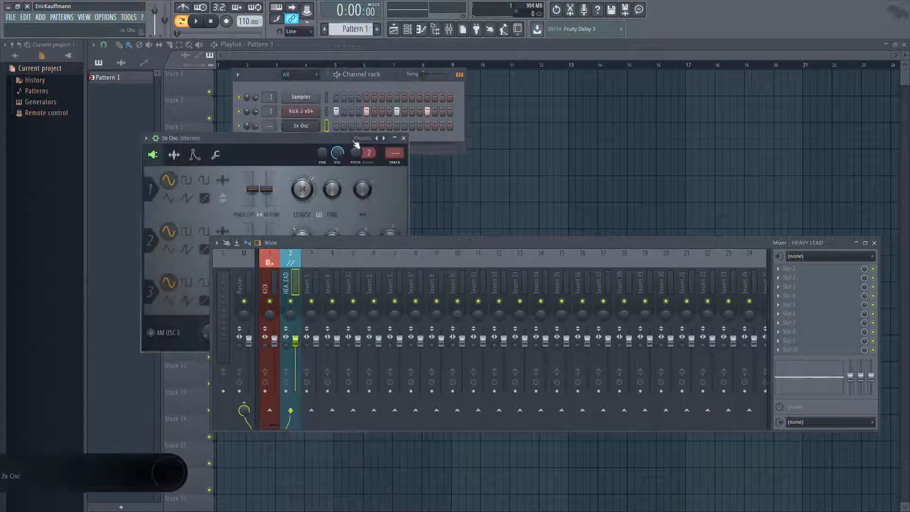
{"action": "left_click_drag", "start_coordinate": [349, 138], "coordinate": [515, 81]}
{"action": "left_click_drag", "start_coordinate": [512, 241], "coordinate": [505, 358]}
{"action": "left_click", "coordinate": [554, 192]}
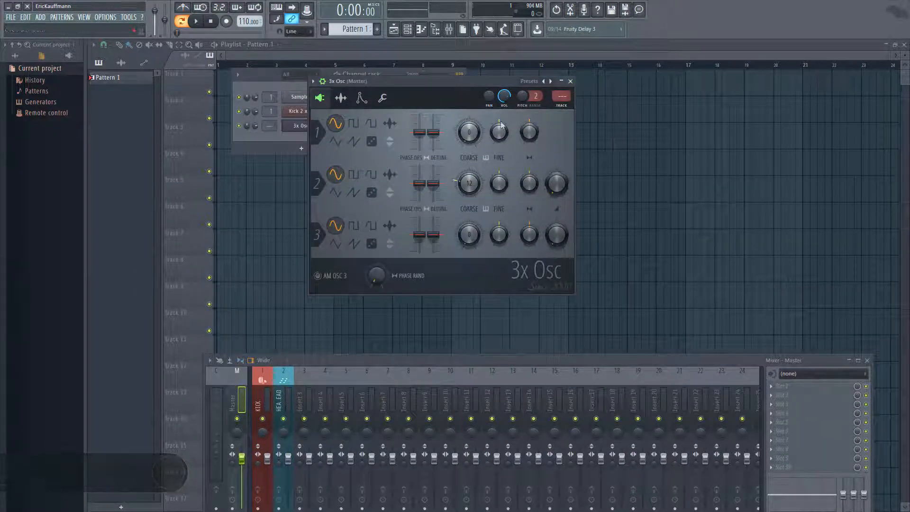
- Open the 3x Osc envelope settings for volume and pitch
{"action": "left_click", "coordinate": [340, 98]}
{"action": "left_click", "coordinate": [361, 98]}
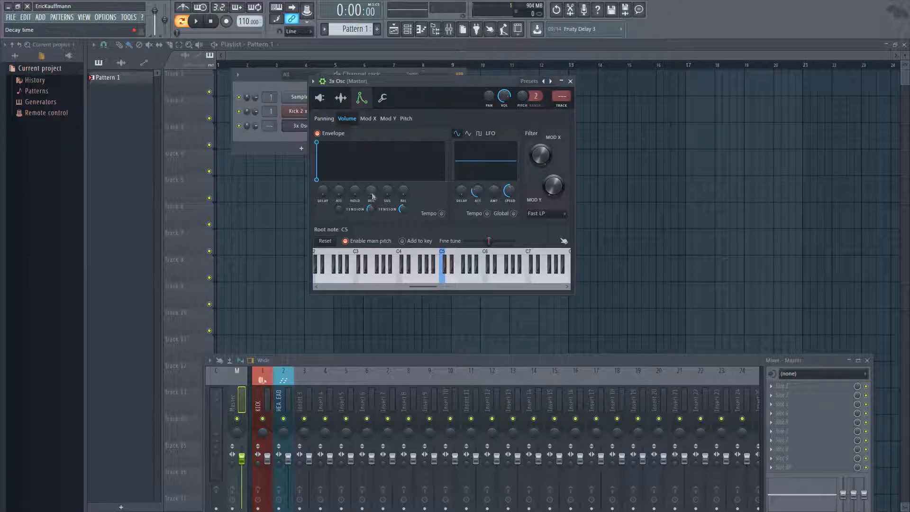
{"action": "left_click", "coordinate": [403, 119]}
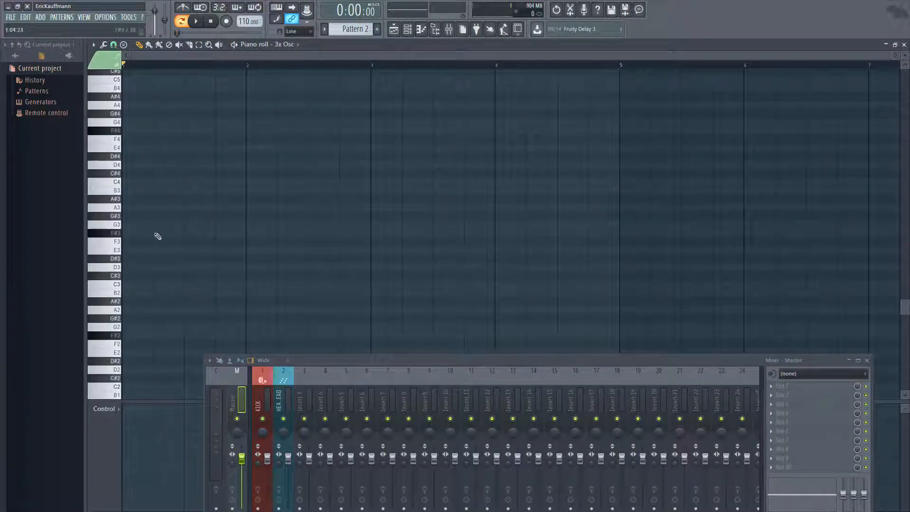
- Place a two-step F#3 note at the start of the 3x Osc piano roll in Pattern 2
{"action": "left_click", "coordinate": [129, 234]}
{"action": "left_click", "coordinate": [126, 234]}
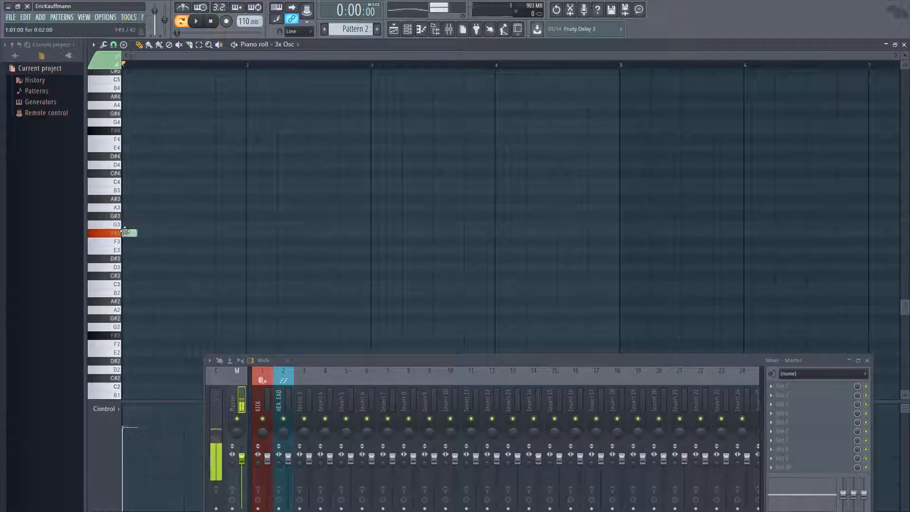
{"action": "mouse_move", "coordinate": [124, 234]}
{"action": "left_mouse_down"}
{"action": "mouse_move", "coordinate": [124, 271]}
{"action": "mouse_move", "coordinate": [125, 234]}
{"action": "left_mouse_up"}
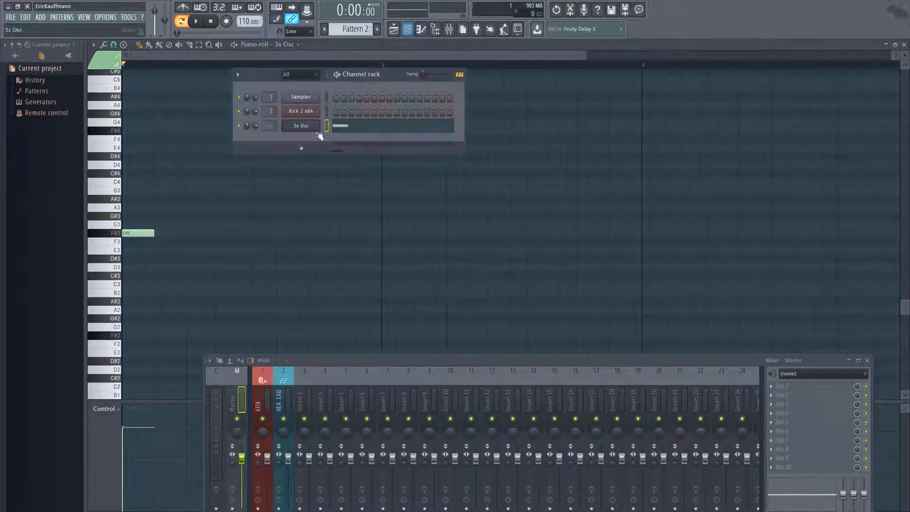
- Fill the Kick 2 x64 channel on every 4th step in Pattern 2 and start playback
{"action": "right_click", "coordinate": [318, 108]}
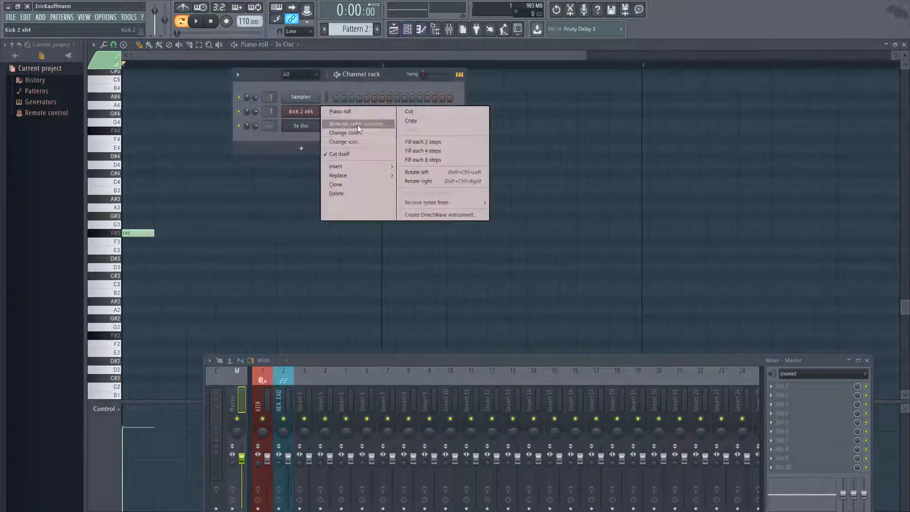
{"action": "left_click", "coordinate": [415, 151]}
{"action": "left_click", "coordinate": [196, 22]}
- Shift the F#3 note two steps later in bar 1 and play the pattern to check its timing
{"action": "left_click", "coordinate": [204, 57]}
{"action": "key", "text": "space"}
{"action": "left_click_drag", "start_coordinate": [144, 232], "coordinate": [177, 232]}
{"action": "key", "text": "space"}
{"action": "key", "text": "space"}
- Add a second F#3 note after the first, shorten it to about half a step and move it slightly earlier
{"action": "left_click", "coordinate": [231, 234]}
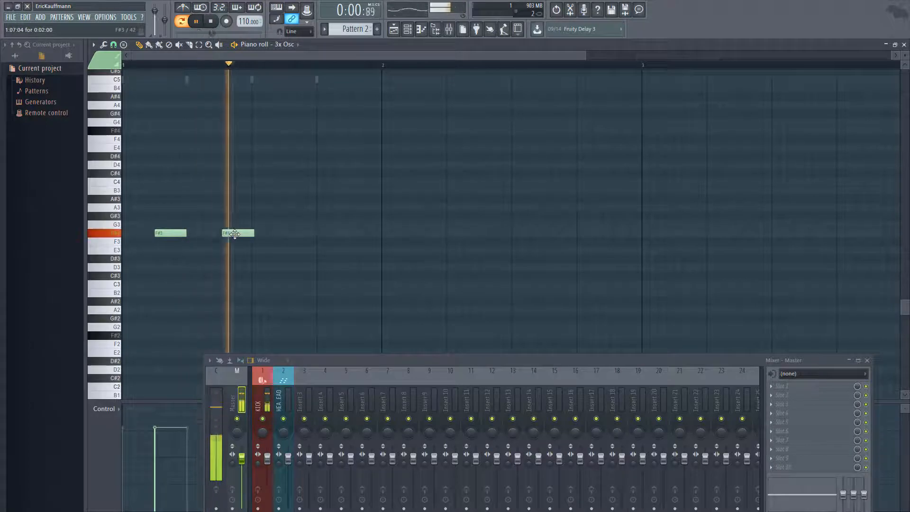
{"action": "key", "text": "space"}
{"action": "key", "text": "space"}
{"action": "left_click_drag", "start_coordinate": [241, 232], "coordinate": [218, 233]}
{"action": "key", "text": "space"}
- Add two more short F#3 notes, one closely following the second note and one near the end of bar 1
{"action": "left_click", "coordinate": [231, 233]}
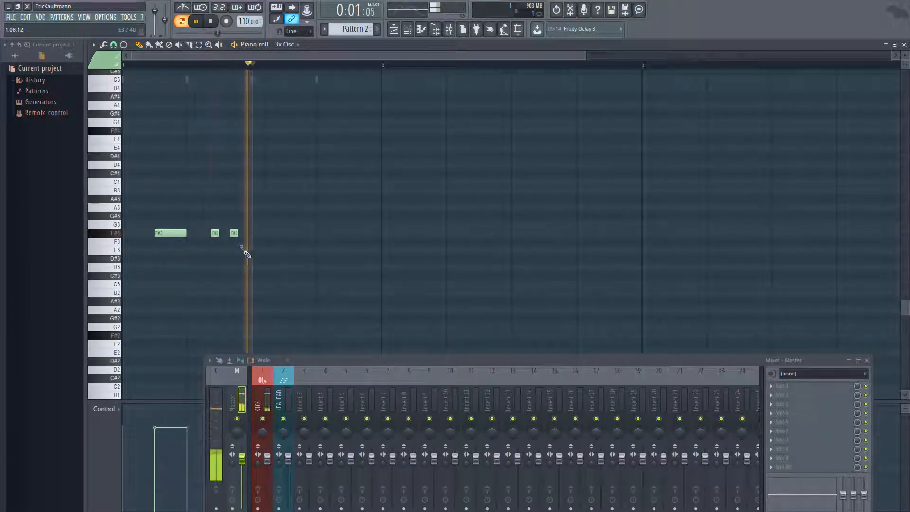
{"action": "right_click", "coordinate": [234, 232]}
{"action": "left_click", "coordinate": [239, 233]}
{"action": "left_click", "coordinate": [339, 233]}
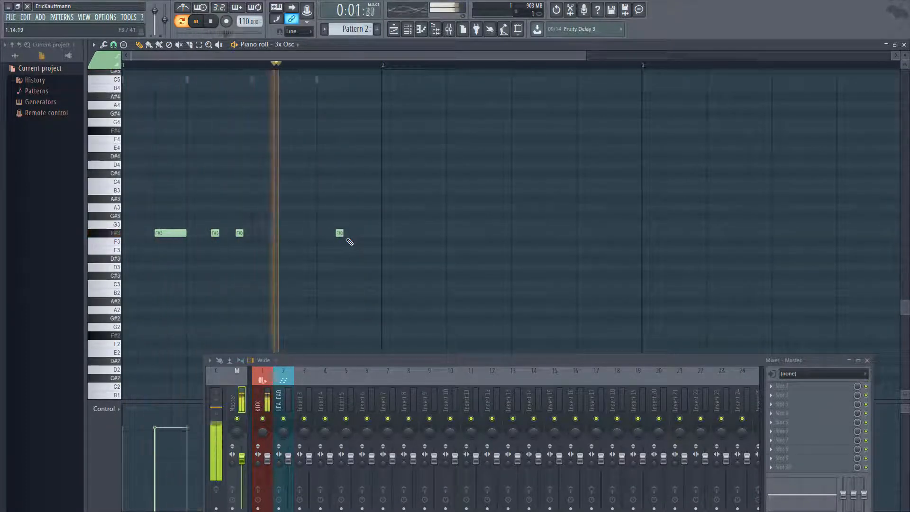
- Transpose all the 3x Osc notes up two octaves to F#5 and play the pattern
{"action": "key", "text": "space"}
{"action": "key", "text": "ctrl+a"}
{"action": "key", "text": "ctrl+Up"}
{"action": "key", "text": "space"}
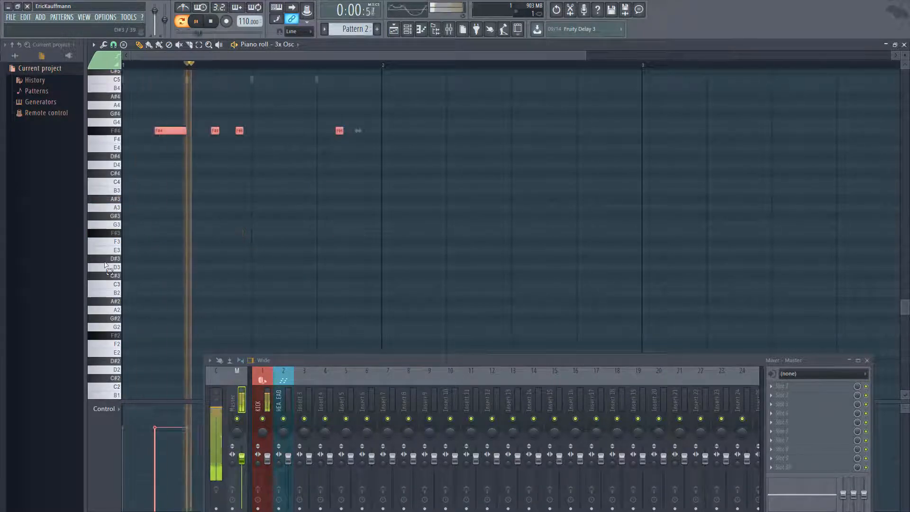
{"action": "scroll", "coordinate": [291, 213], "scroll_direction": "up", "scroll_amount": 2}
{"action": "key", "text": "space"}
{"action": "key", "text": "ctrl+Up"}
{"action": "key", "text": "space"}
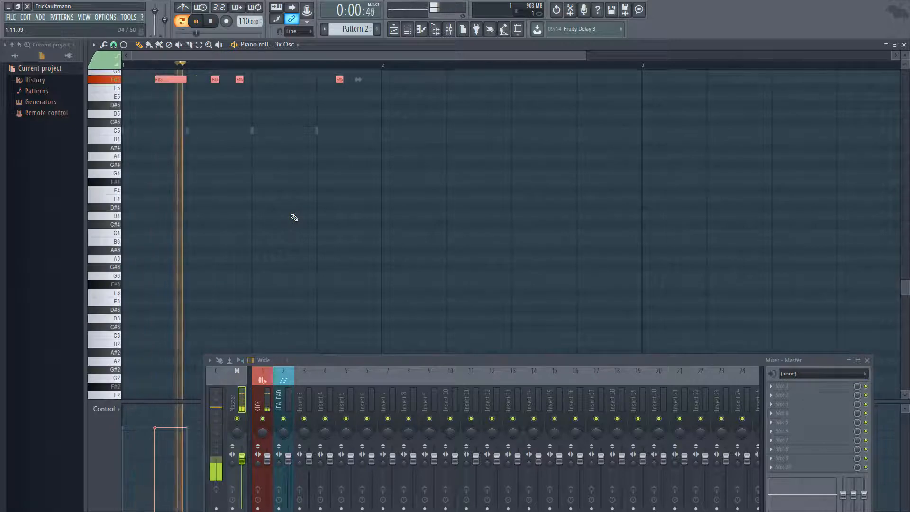
- Add two short F#5 notes between the third and last notes of bar 1
{"action": "scroll", "coordinate": [294, 218], "scroll_direction": "up", "scroll_amount": 3}
{"action": "scroll", "coordinate": [261, 63], "scroll_direction": "up", "scroll_amount": 2}
{"action": "left_click", "coordinate": [345, 155]}
{"action": "left_click", "coordinate": [372, 156]}
{"action": "left_click", "coordinate": [387, 156]}
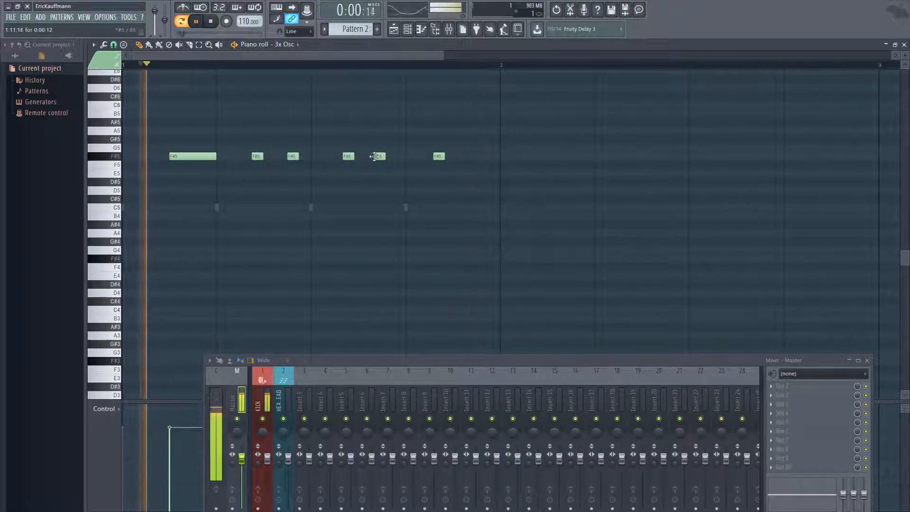
- Move the fifth F#5 note in bar 1 down to D#5, leaving a slightly larger gap after the fourth note
{"action": "right_click", "coordinate": [388, 156]}
{"action": "left_click_drag", "start_coordinate": [372, 156], "coordinate": [372, 190]}
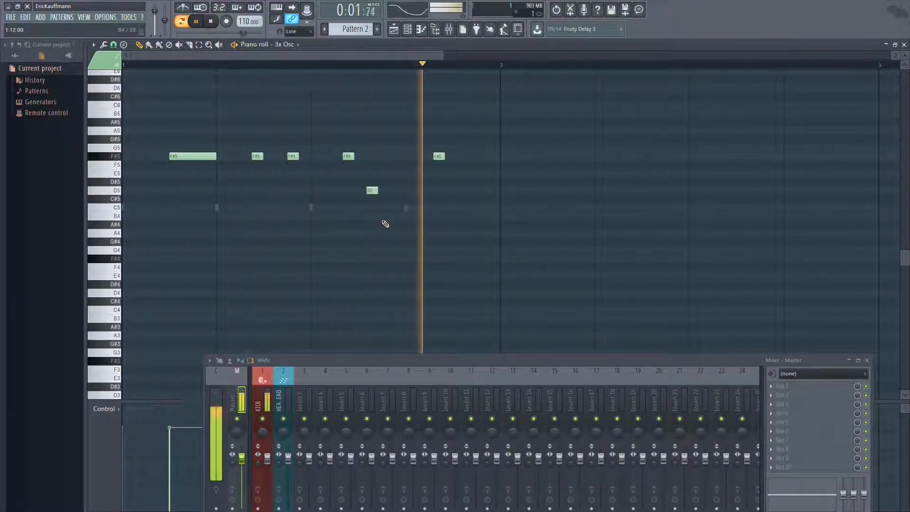
{"action": "left_click_drag", "start_coordinate": [372, 193], "coordinate": [379, 185]}
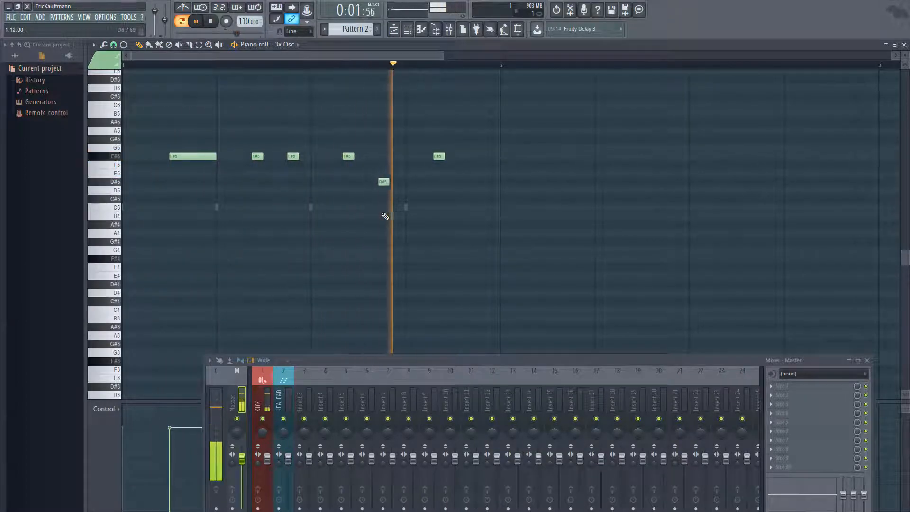
- Add a short note just before bar 2, raise it to G5 and stop playback
{"action": "left_click", "coordinate": [473, 173]}
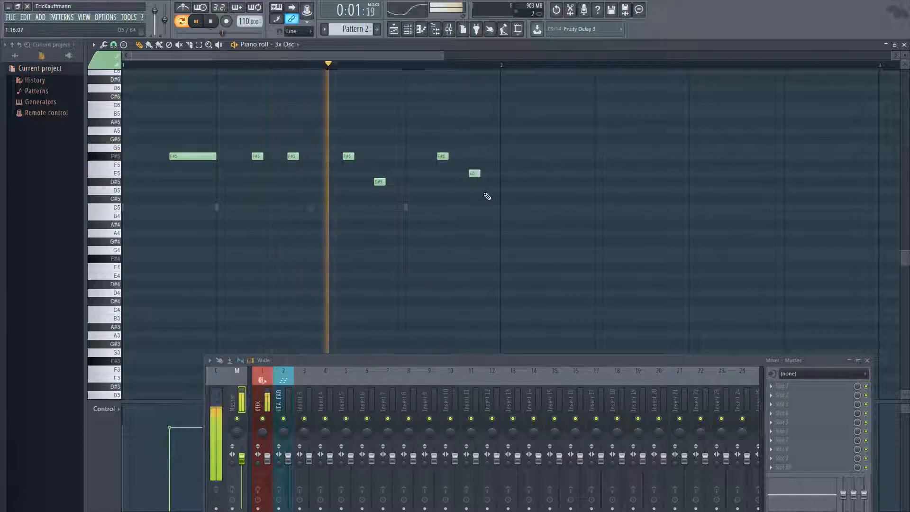
{"action": "left_click_drag", "start_coordinate": [474, 174], "coordinate": [474, 148]}
{"action": "key", "text": "space"}
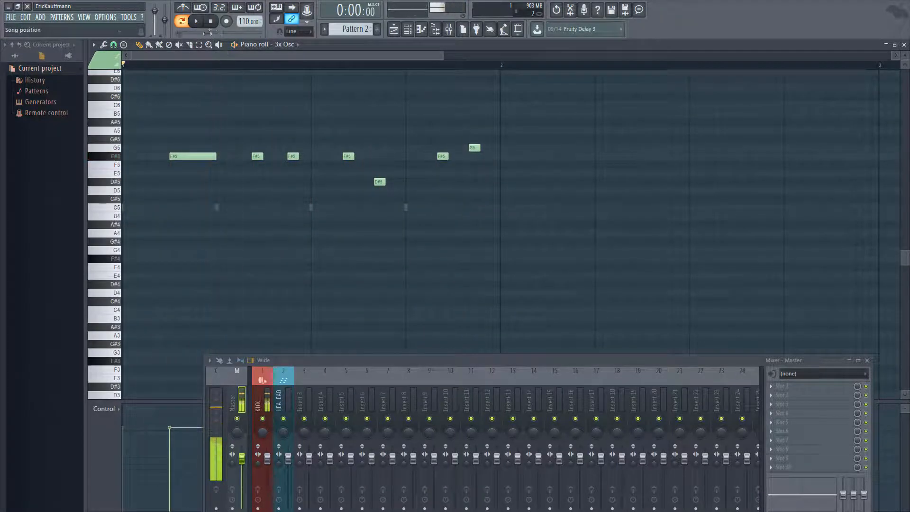
- Clear all the Kick 2 steps from Pattern 2 and create an empty Pattern 3
{"action": "key", "text": "F6"}
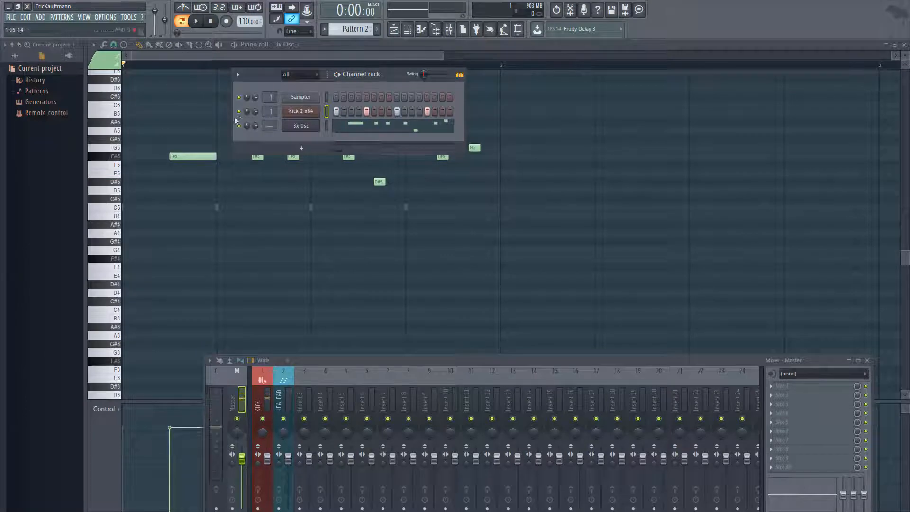
{"action": "left_click_drag", "start_coordinate": [336, 112], "coordinate": [450, 112]}
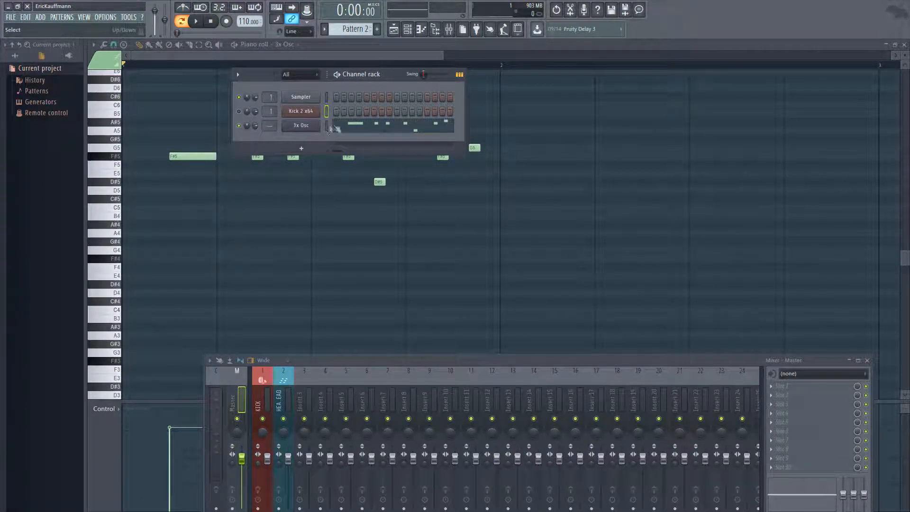
{"action": "key", "text": "F4"}
- Draw a 3x Osc C5 note about 1.7 steps long at the start of Pattern 3, audition it and lower it to C4
{"action": "right_click", "coordinate": [306, 125]}
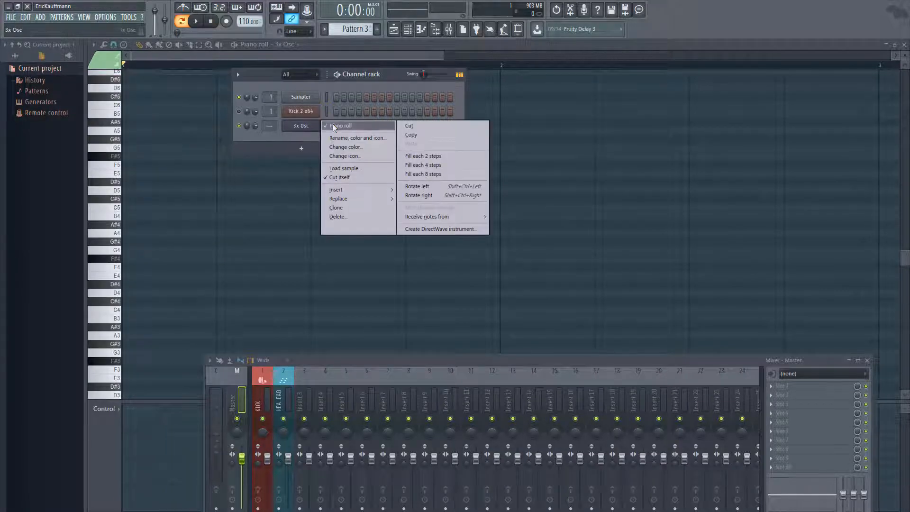
{"action": "mouse_move", "coordinate": [138, 202]}
{"action": "left_mouse_down"}
{"action": "mouse_move", "coordinate": [123, 302]}
{"action": "mouse_move", "coordinate": [123, 206]}
{"action": "left_mouse_up"}
{"action": "left_click", "coordinate": [196, 21]}
{"action": "key", "text": "space"}
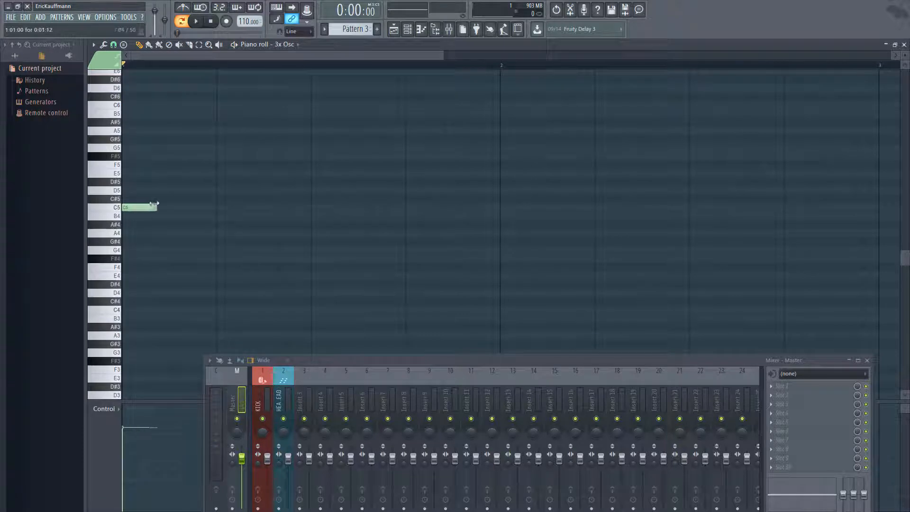
{"action": "key", "text": "space"}
{"action": "key", "text": "space"}
{"action": "key", "text": "space"}
{"action": "key", "text": "space"}
{"action": "scroll", "coordinate": [178, 172], "scroll_direction": "down", "scroll_amount": 2}
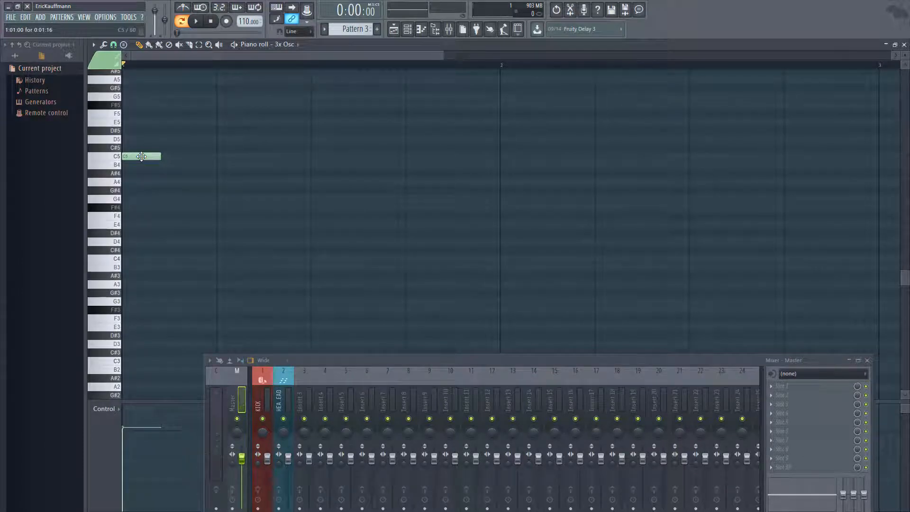
{"action": "left_click_drag", "start_coordinate": [142, 156], "coordinate": [141, 258]}
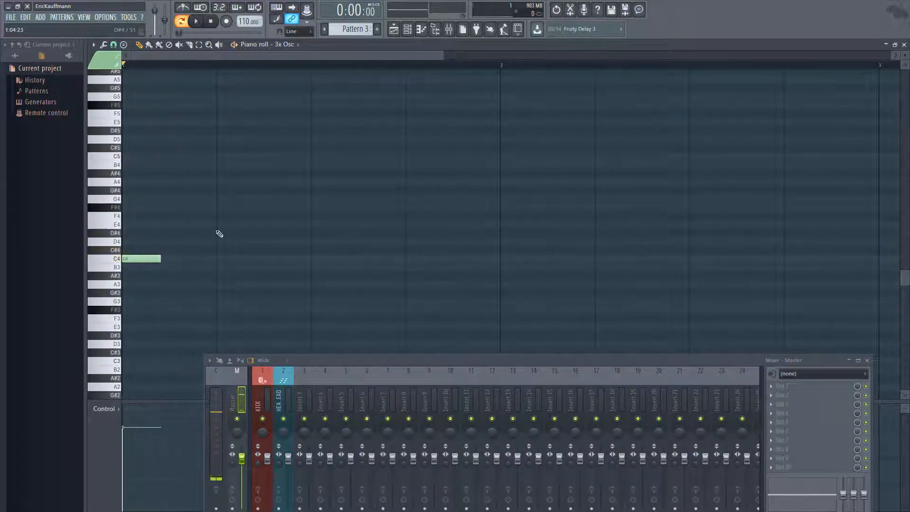
- Place Pattern 3 at bar 1 on Track 1 of the Playlist and move the Mixer clear of the upper tracks
{"action": "left_click_drag", "start_coordinate": [321, 359], "coordinate": [318, 168]}
{"action": "left_click", "coordinate": [399, 31]}
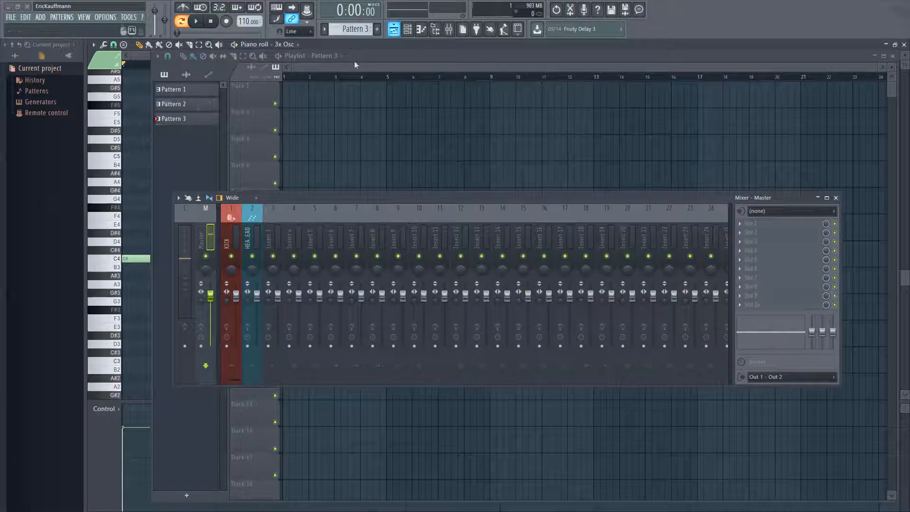
{"action": "left_click", "coordinate": [355, 88]}
{"action": "left_click_drag", "start_coordinate": [358, 199], "coordinate": [486, 358]}
- Render Pattern 3 as an audio clip and place the clip at bar 1 on Track 3
{"action": "right_click", "coordinate": [187, 119]}
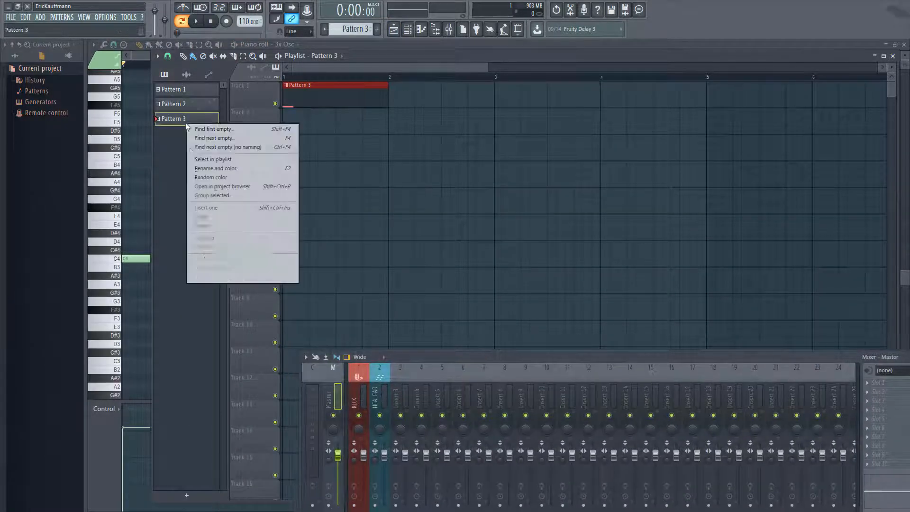
{"action": "left_click", "coordinate": [218, 270]}
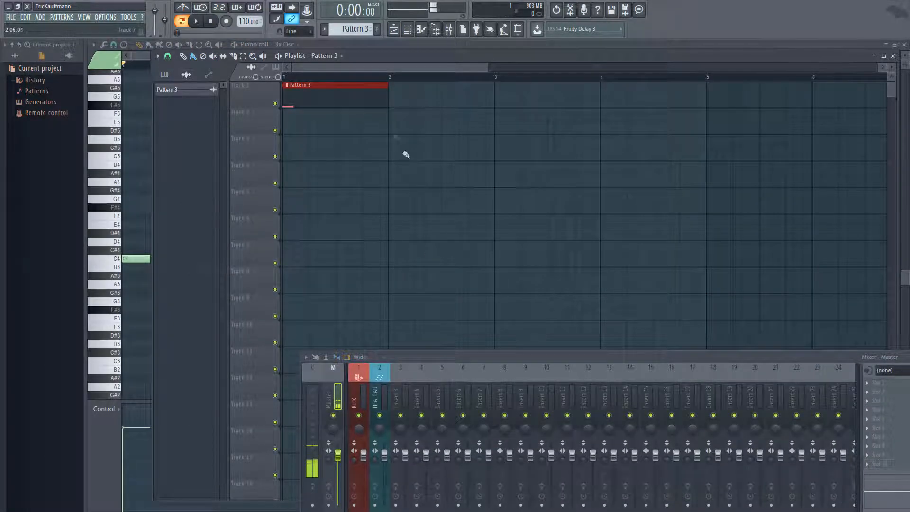
{"action": "left_click_drag", "start_coordinate": [311, 166], "coordinate": [292, 151]}
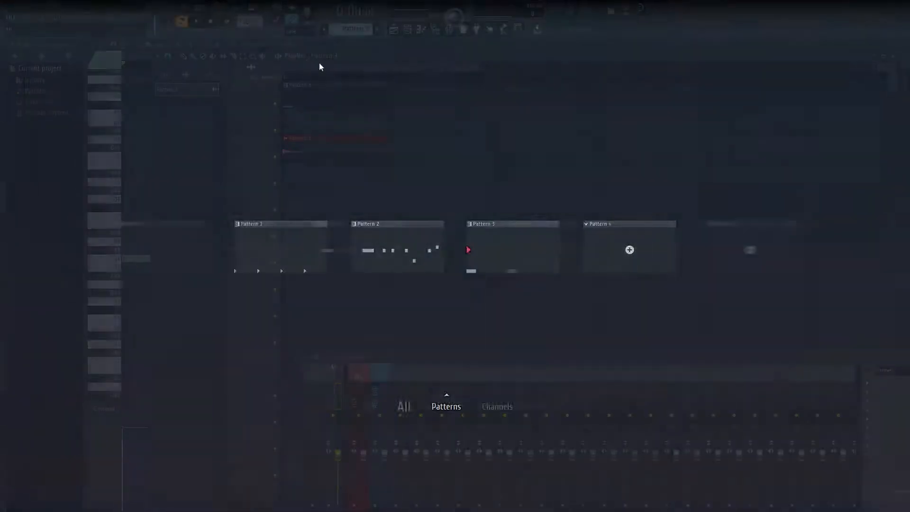
{"action": "scroll", "coordinate": [319, 65], "scroll_direction": "up", "scroll_amount": 3}
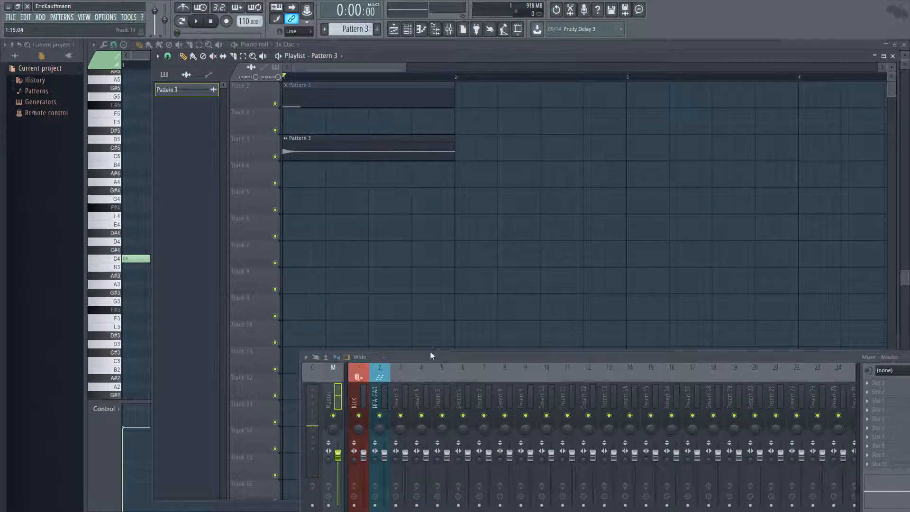
- Route the Pattern 3 audio clip to the HEAVY LEAD mixer track
{"action": "left_click_drag", "start_coordinate": [432, 355], "coordinate": [394, 213]}
{"action": "double_click", "coordinate": [341, 147]}
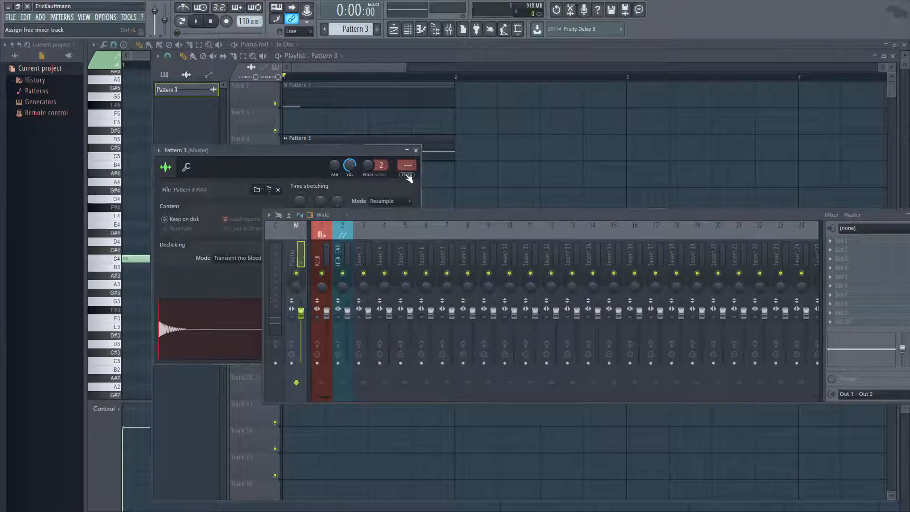
{"action": "left_click", "coordinate": [408, 178]}
- Make Track 3 taller and raise the Pogo, fade-out and Trim settings of the Pattern 3 audio clip
{"action": "scroll", "coordinate": [317, 70], "scroll_direction": "up", "scroll_amount": 3}
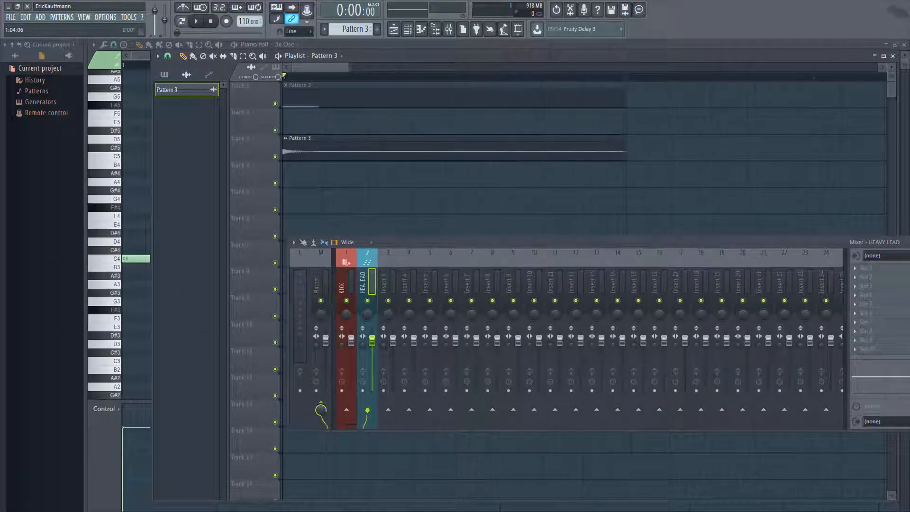
{"action": "left_click_drag", "start_coordinate": [248, 160], "coordinate": [248, 223]}
{"action": "double_click", "coordinate": [327, 158]}
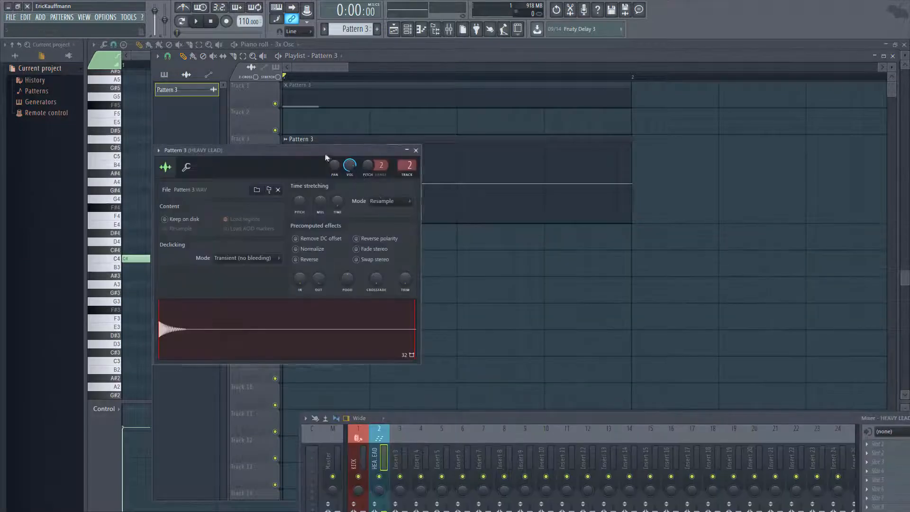
{"action": "left_click_drag", "start_coordinate": [327, 158], "coordinate": [588, 118]}
{"action": "key", "text": "space"}
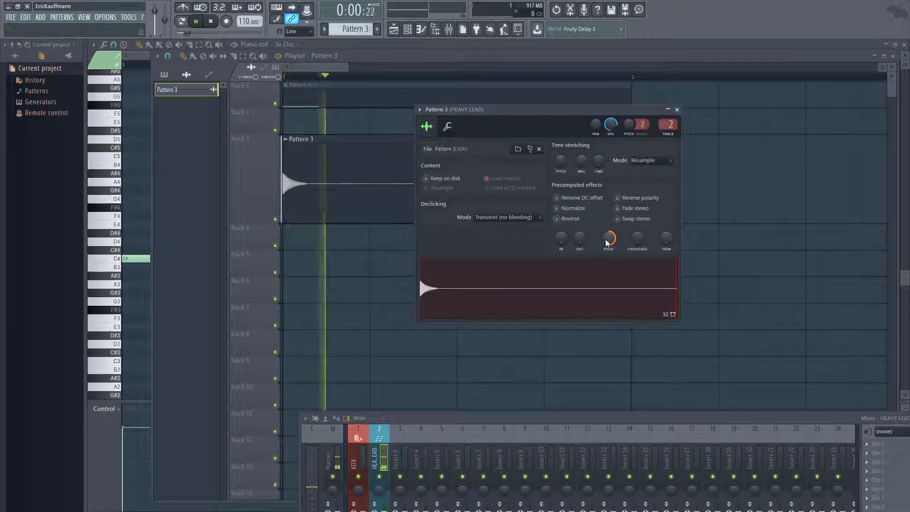
{"action": "left_click_drag", "start_coordinate": [583, 243], "coordinate": [582, 199]}
{"action": "key", "text": "space"}
{"action": "left_click_drag", "start_coordinate": [666, 238], "coordinate": [666, 199]}
- Open the sample in Edison, delete its silent tail and send the shortened sample back to the clip's sampler
{"action": "right_click", "coordinate": [534, 293]}
{"action": "left_click", "coordinate": [547, 316]}
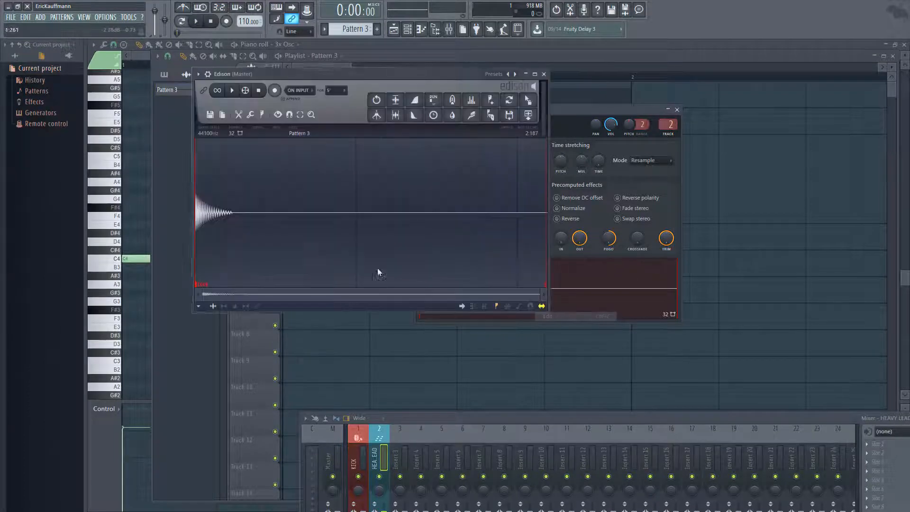
{"action": "left_click_drag", "start_coordinate": [246, 210], "coordinate": [324, 213]}
{"action": "key", "text": "Delete"}
{"action": "left_click_drag", "start_coordinate": [527, 99], "coordinate": [517, 290]}
{"action": "left_click", "coordinate": [544, 74]}
- Play the shortened clip and set its time-stretching mode to Stretch
{"action": "key", "text": "space"}
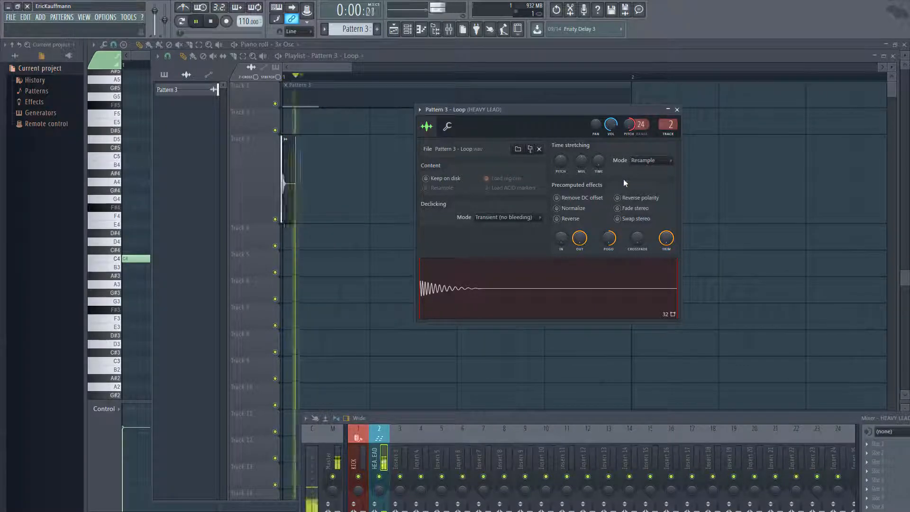
{"action": "left_click", "coordinate": [646, 161]}
{"action": "left_click", "coordinate": [640, 190]}
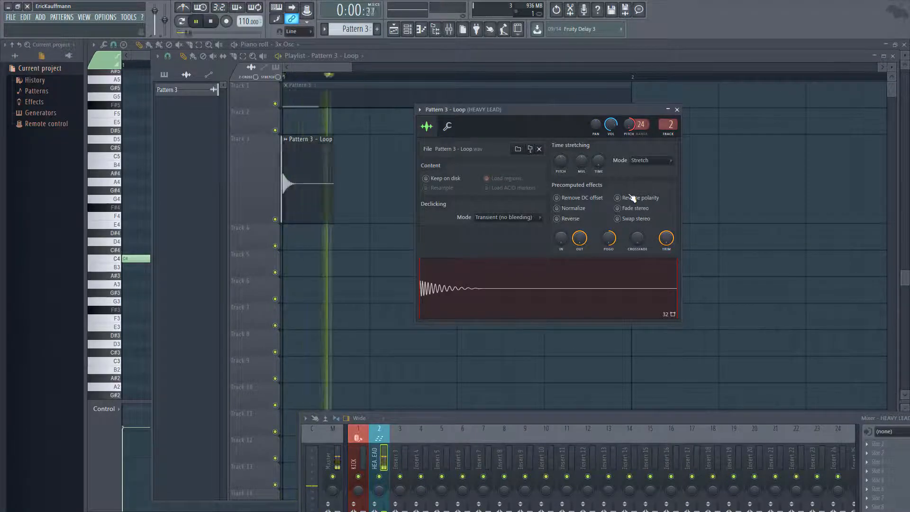
{"action": "key", "text": "space"}
- Reset the clip's channel pitch, set its pitch range to 12 and play it
{"action": "right_click", "coordinate": [626, 134]}
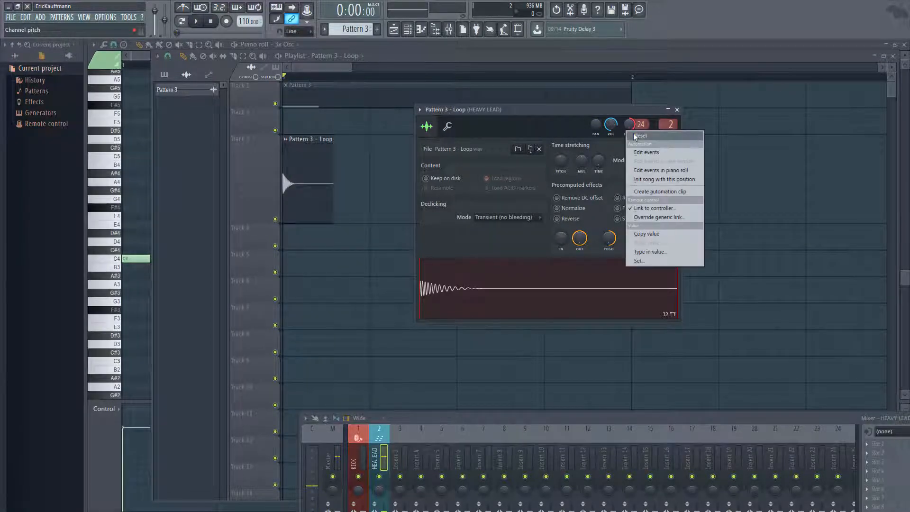
{"action": "left_click", "coordinate": [636, 136]}
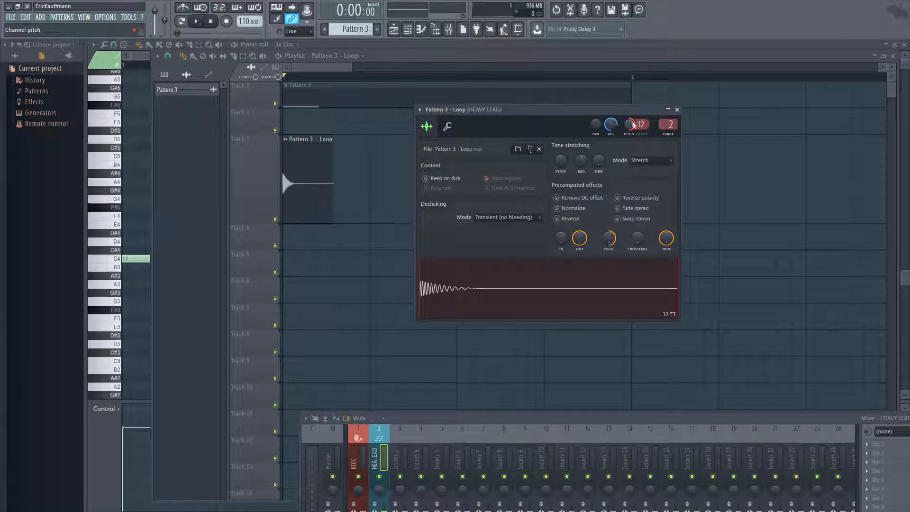
{"action": "key", "text": "space"}
{"action": "key", "text": "space"}
- Raise the clip's time-stretching pitch while playing it
{"action": "left_click_drag", "start_coordinate": [550, 114], "coordinate": [530, 79]}
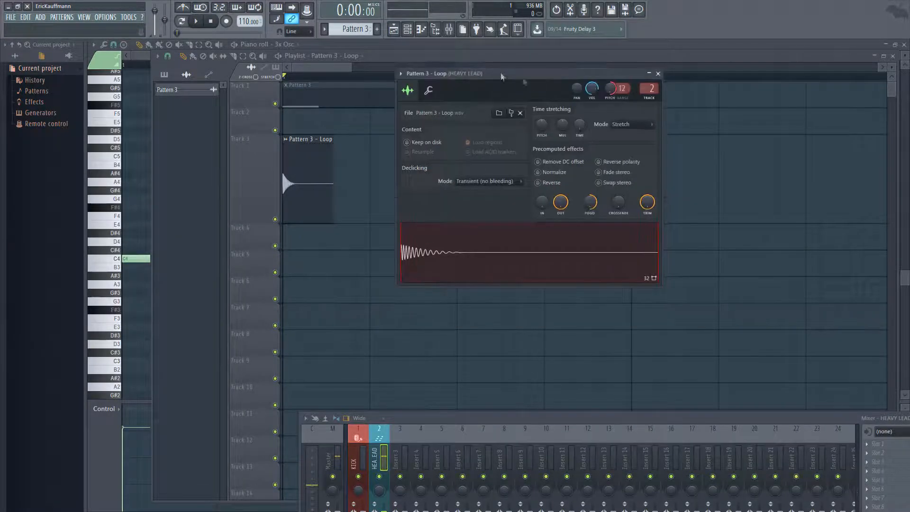
{"action": "key", "text": "space"}
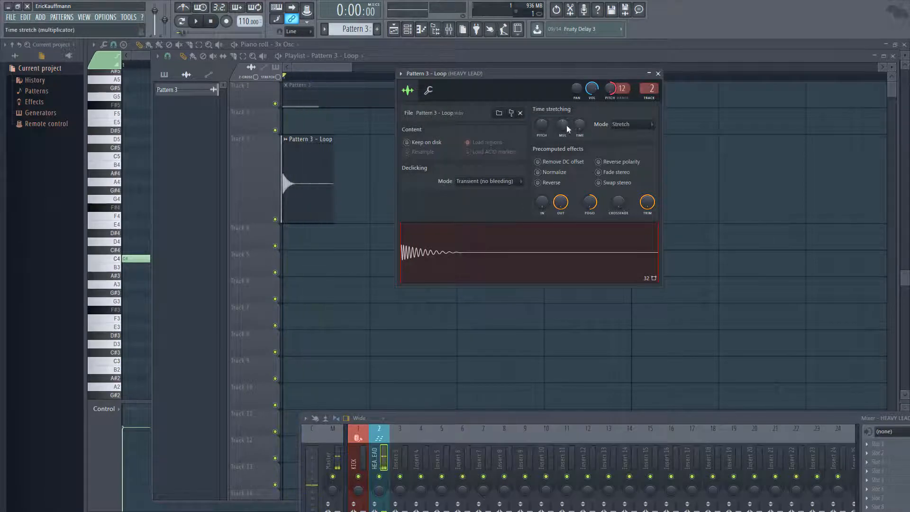
{"action": "left_click_drag", "start_coordinate": [542, 127], "coordinate": [542, 108]}
{"action": "key", "text": "space"}
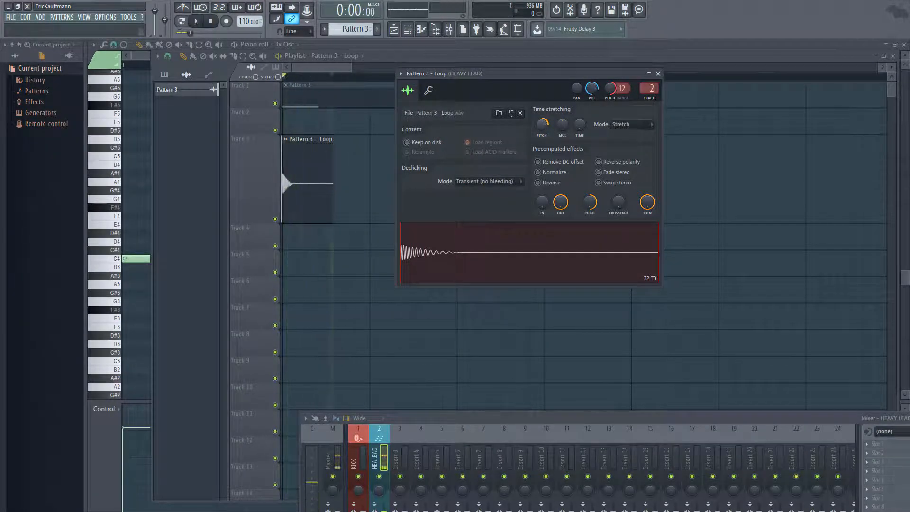
- Close the clip settings and insert Fruity Parametric EQ 2 in the first effect slot of the HEAVY LEAD track
{"action": "left_click_drag", "start_coordinate": [531, 415], "coordinate": [413, 232]}
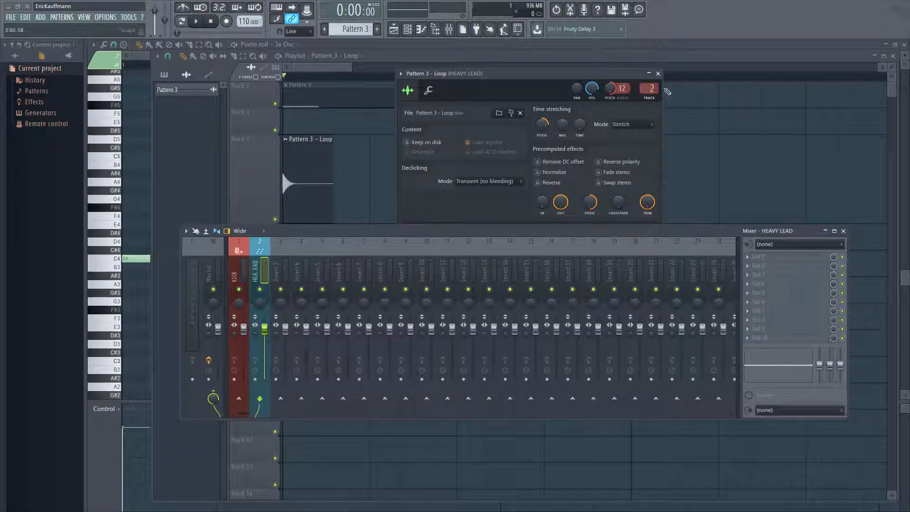
{"action": "left_click", "coordinate": [657, 74]}
{"action": "left_click", "coordinate": [749, 258]}
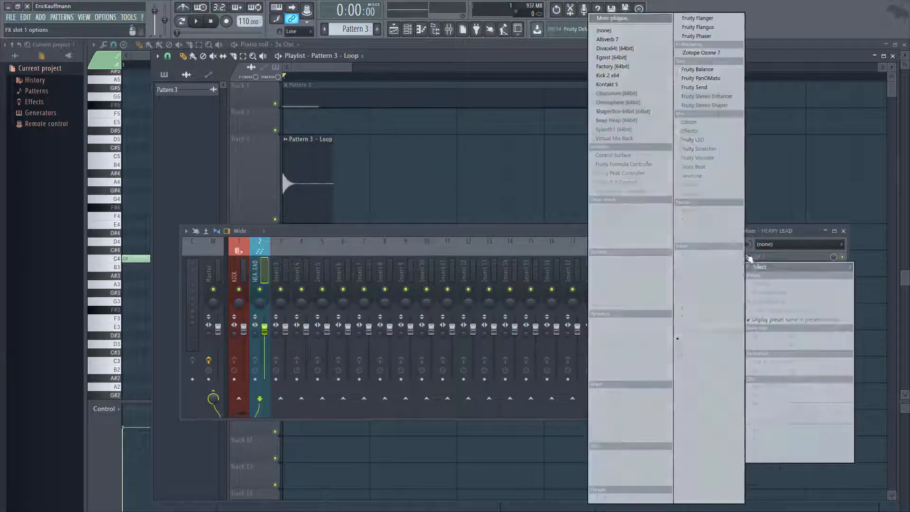
{"action": "left_click", "coordinate": [633, 476]}
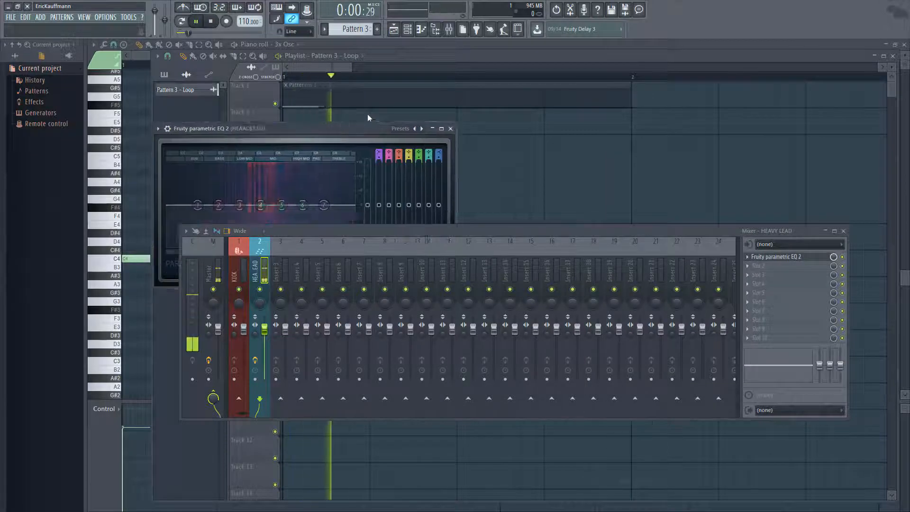
- Load the AA preset in the EQ and set its band 1 high-pass to 95 Hz
{"action": "left_click_drag", "start_coordinate": [367, 114], "coordinate": [478, 85]}
{"action": "right_click", "coordinate": [532, 96]}
{"action": "left_click", "coordinate": [559, 136]}
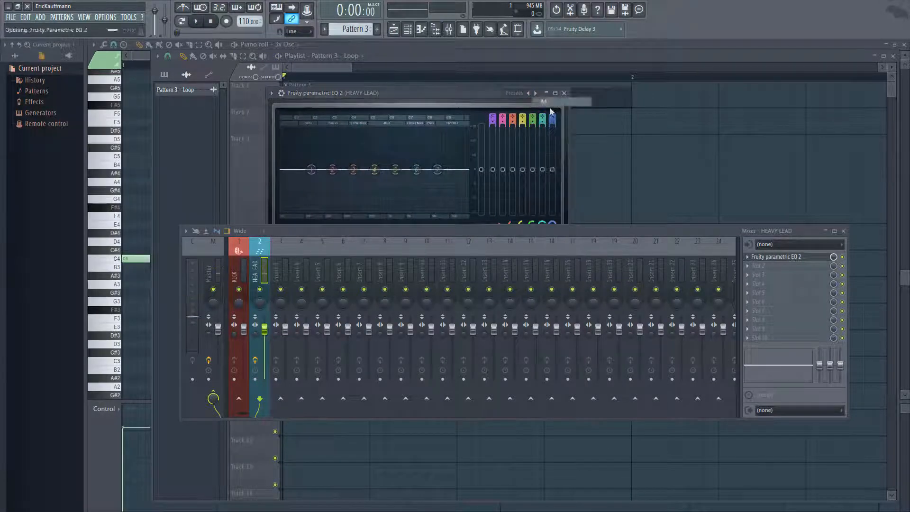
{"action": "key", "text": "space"}
{"action": "left_click_drag", "start_coordinate": [289, 181], "coordinate": [322, 169]}
{"action": "key", "text": "space"}
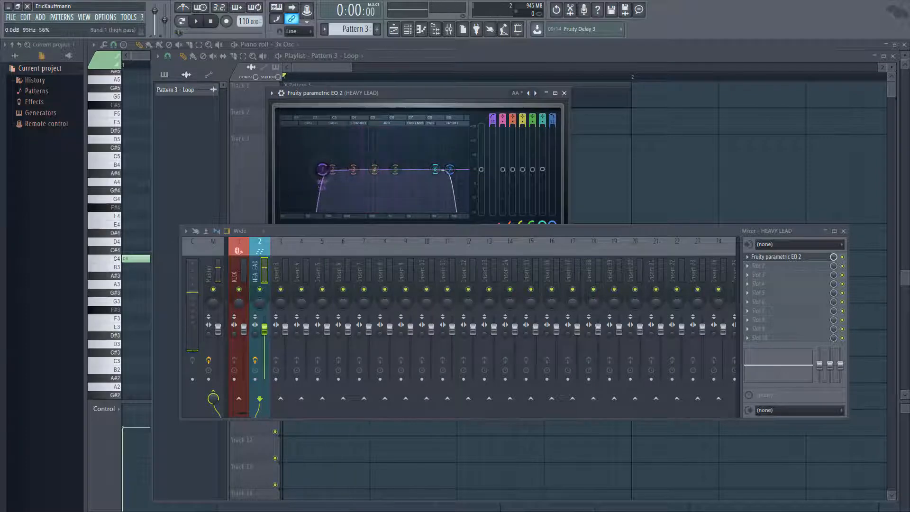
{"action": "left_click", "coordinate": [564, 93]}
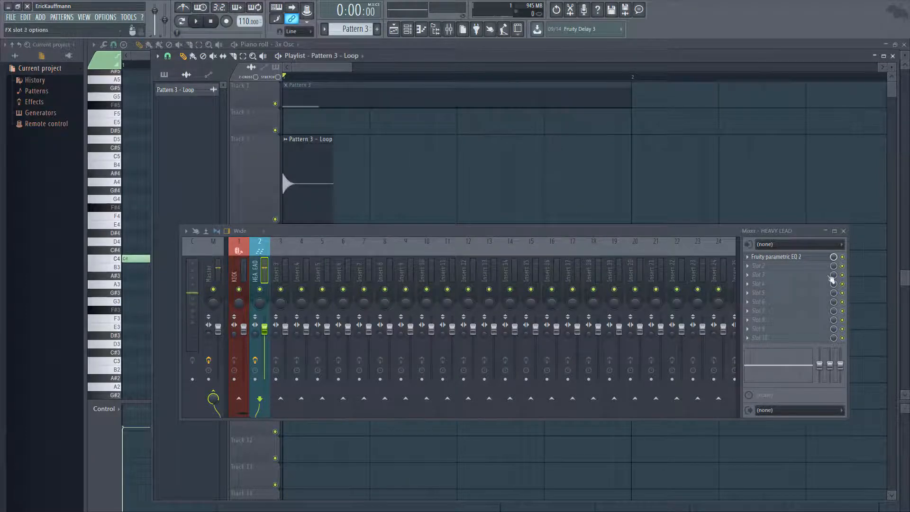
- Insert Fruity Delay 3 in the second effect slot of the HEAVY LEAD track
{"action": "left_click", "coordinate": [753, 268]}
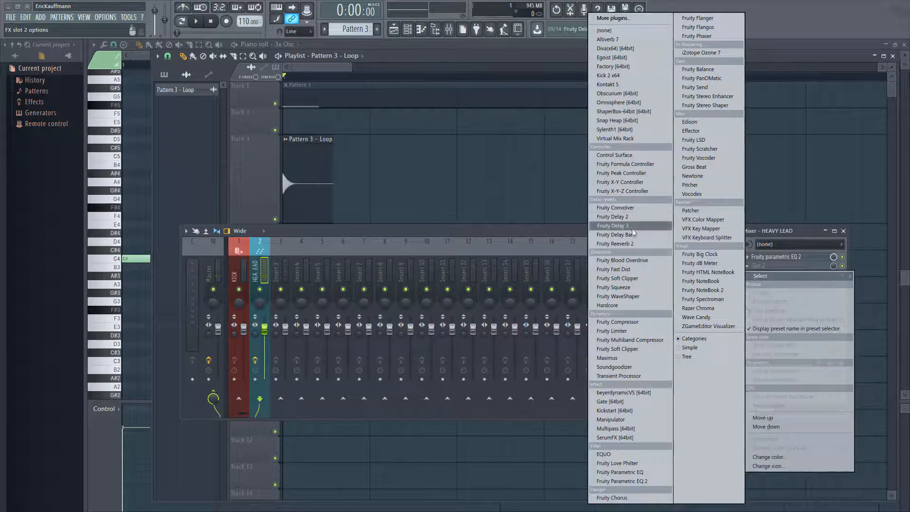
{"action": "left_click", "coordinate": [633, 233]}
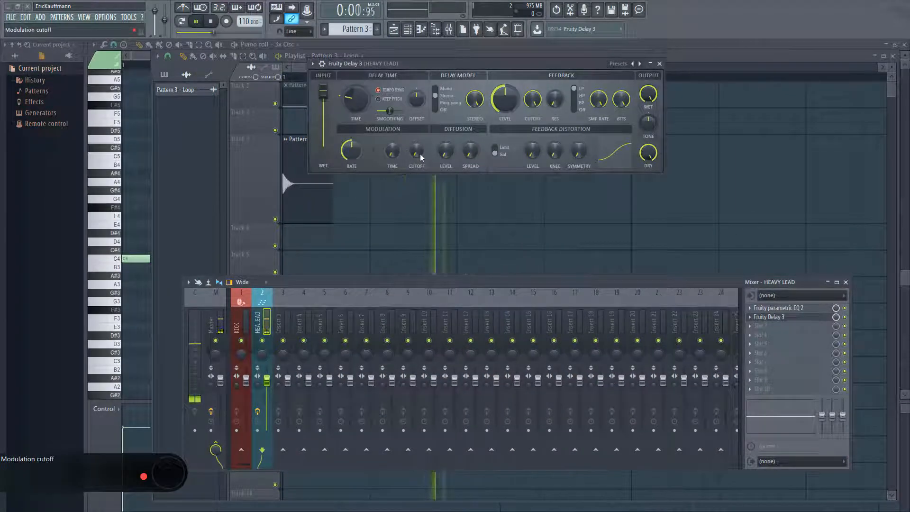
- Turn off tempo sync in Fruity Delay 3 and shorten its delay time while previewing the sound
{"action": "key", "text": "space"}
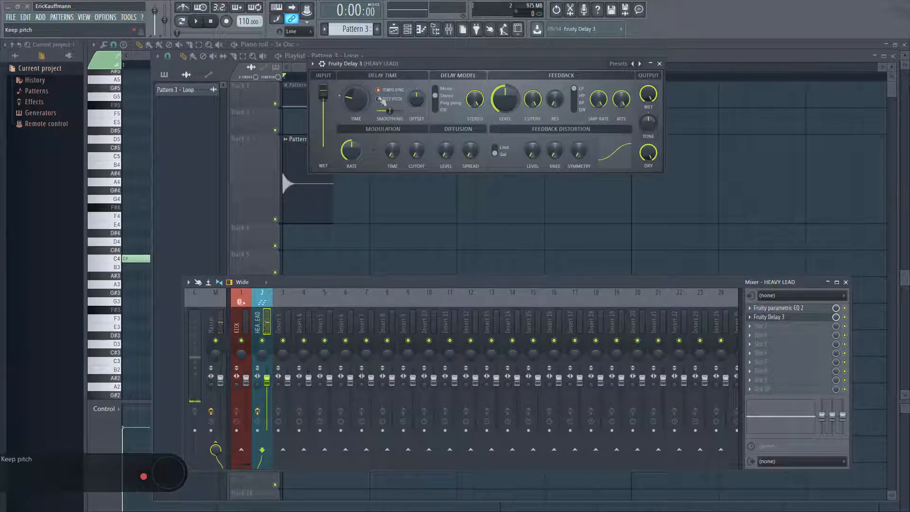
{"action": "key", "text": "space"}
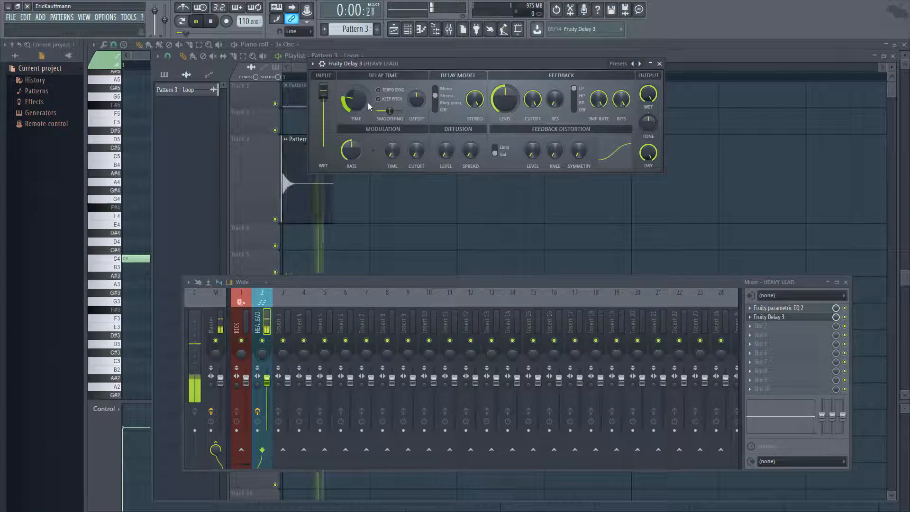
{"action": "key", "text": "space"}
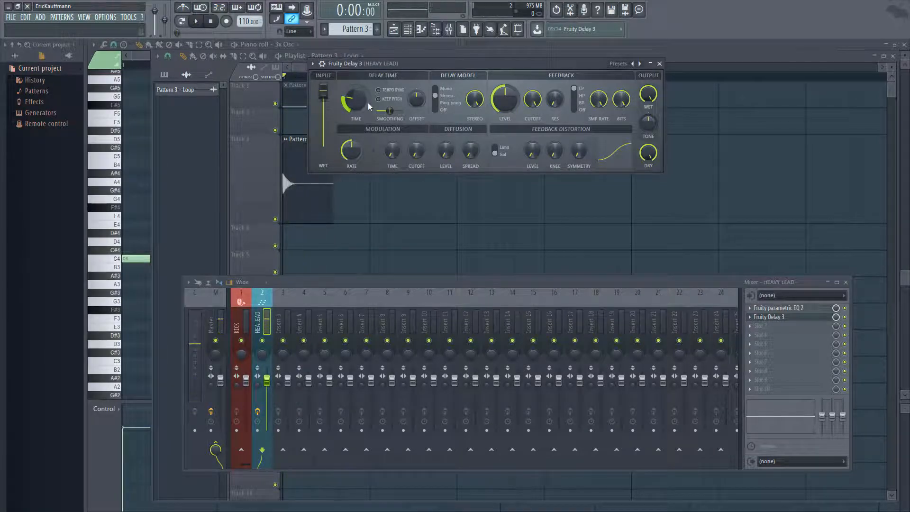
{"action": "left_click_drag", "start_coordinate": [355, 101], "coordinate": [355, 114]}
{"action": "left_click_drag", "start_coordinate": [355, 101], "coordinate": [355, 92]}
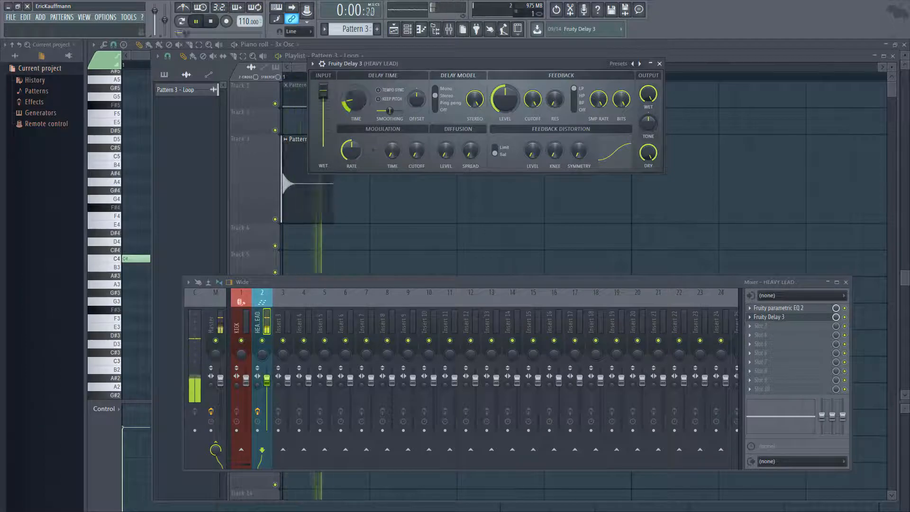
{"action": "key", "text": "space"}
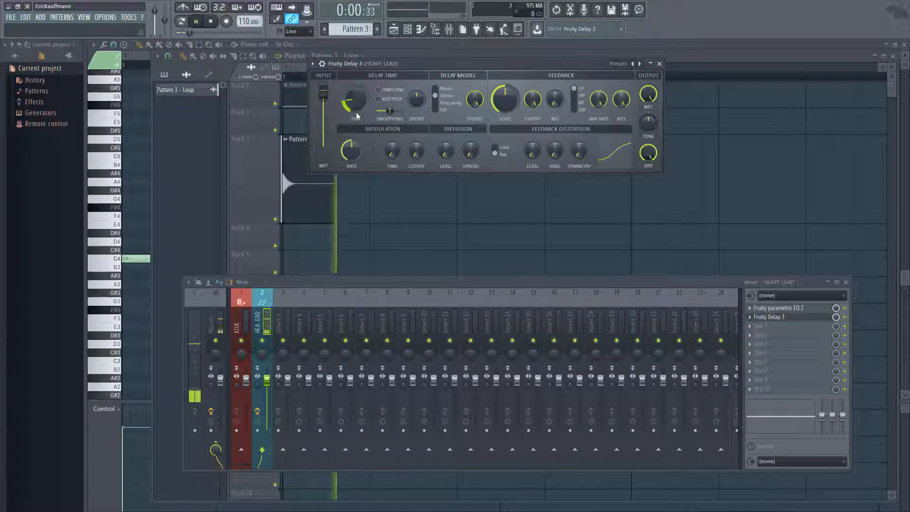
{"action": "left_click", "coordinate": [659, 63]}
- Name the melody pattern HEAVY LEAD and transfer its notes from the 3x Osc channel to the rendered Pattern 3 loop channel
{"action": "left_click", "coordinate": [408, 30]}
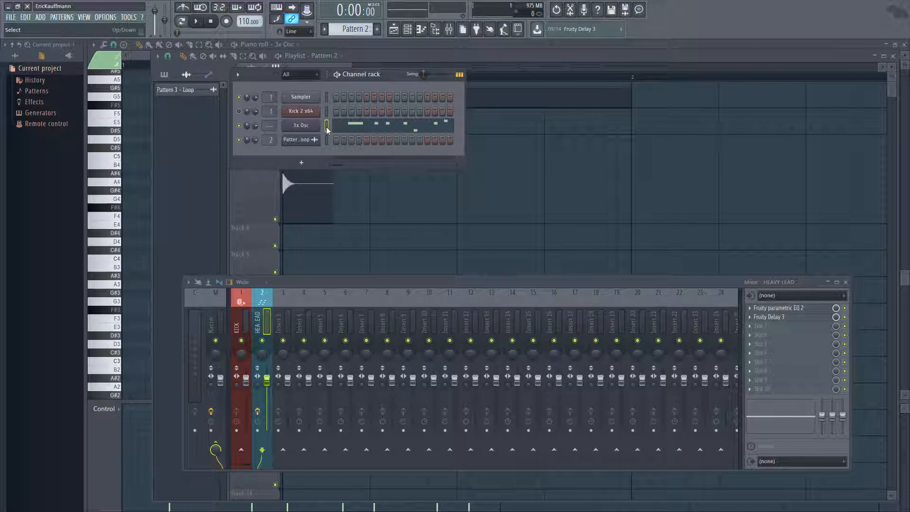
{"action": "scroll", "coordinate": [347, 30], "scroll_direction": "down", "scroll_amount": 1}
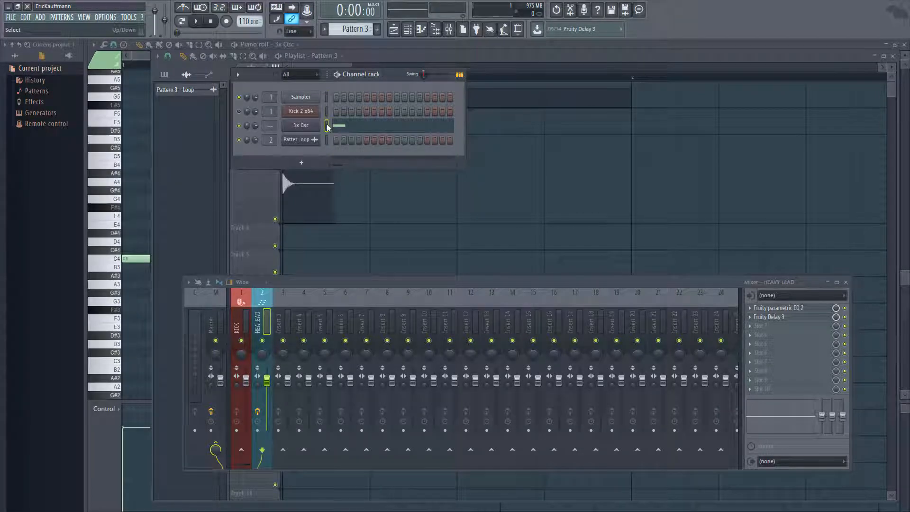
{"action": "key", "text": "F2"}
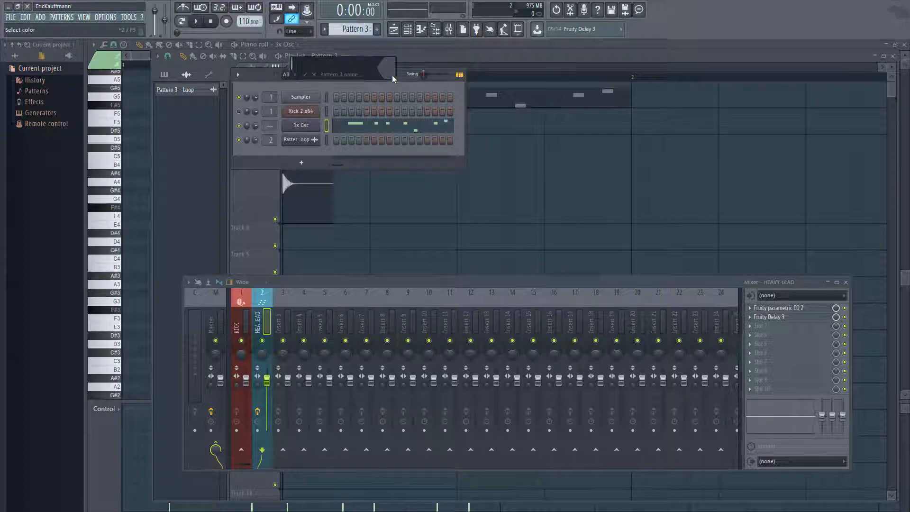
{"action": "type", "text": "HEAVY LEAD"}
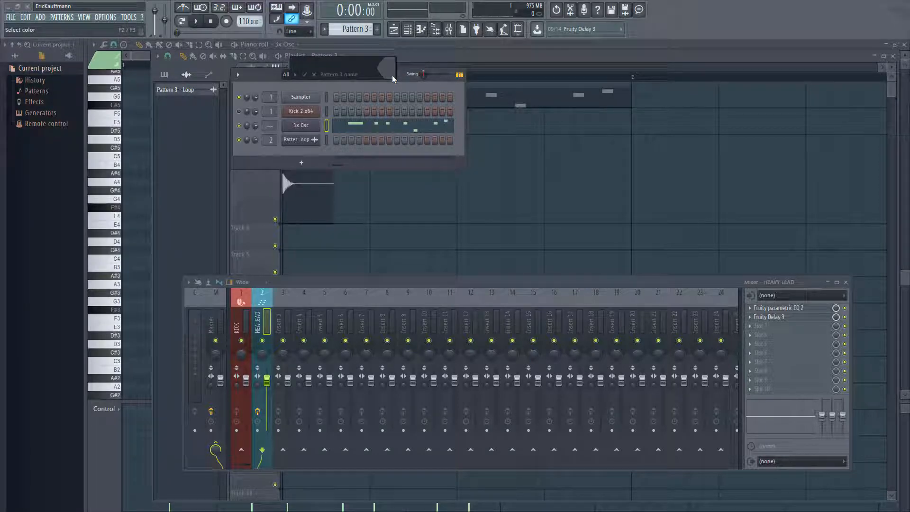
{"action": "key", "text": "Return"}
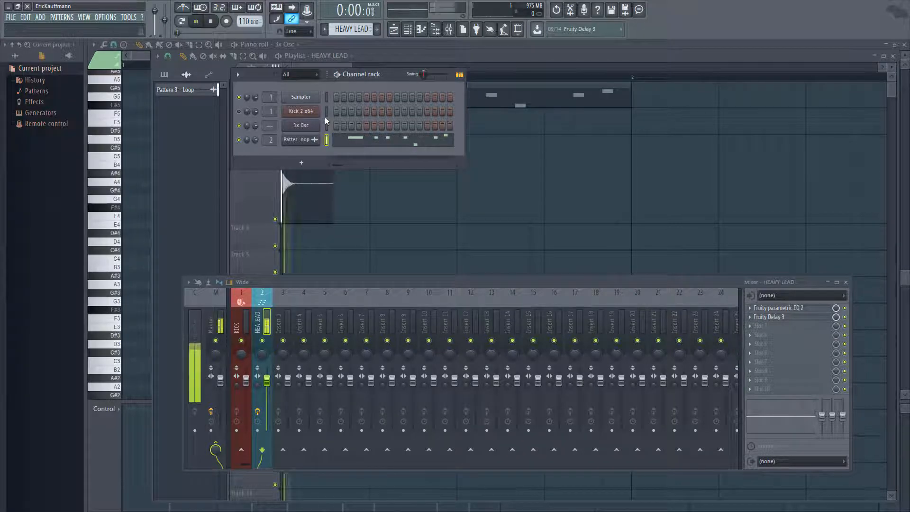
- Unmute the HEAVY LEAD clip on Track 1, switch to song mode and play the arrangement
{"action": "scroll", "coordinate": [359, 119], "scroll_direction": "down", "scroll_amount": 2}
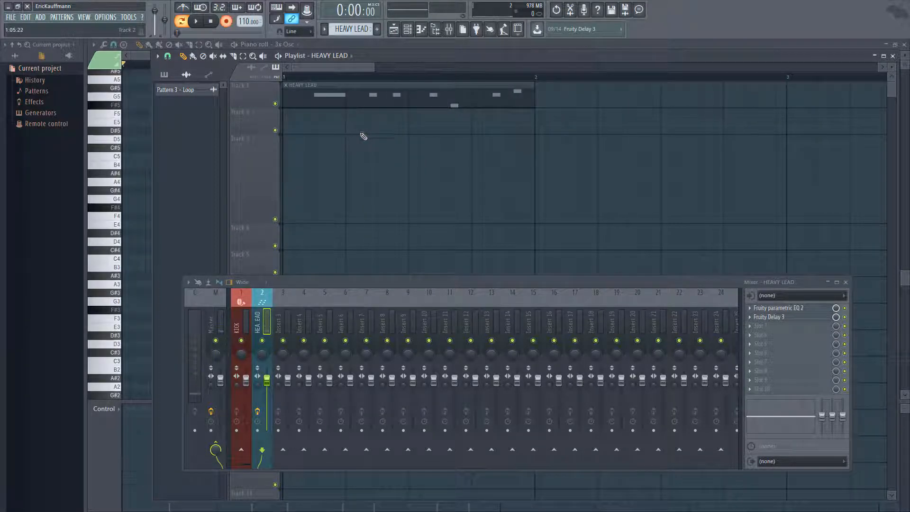
{"action": "key", "text": "t"}
{"action": "left_click", "coordinate": [358, 101]}
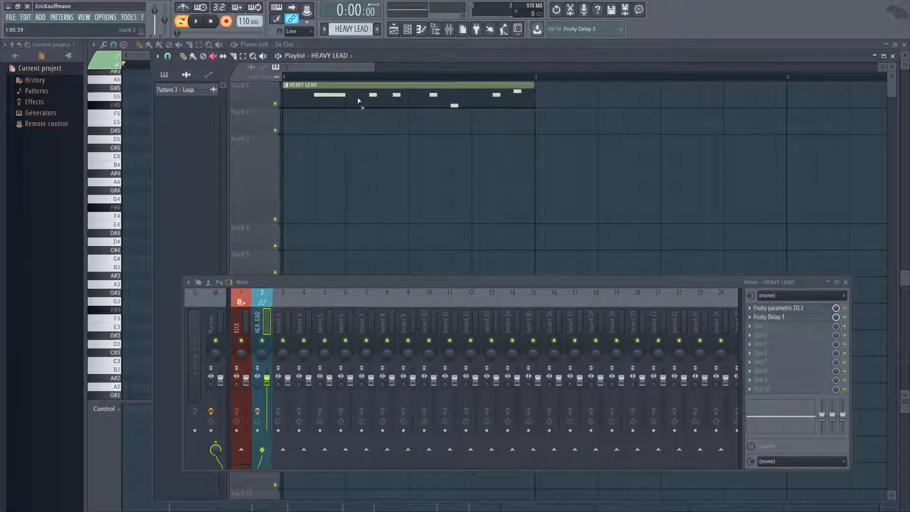
{"action": "key", "text": "space"}
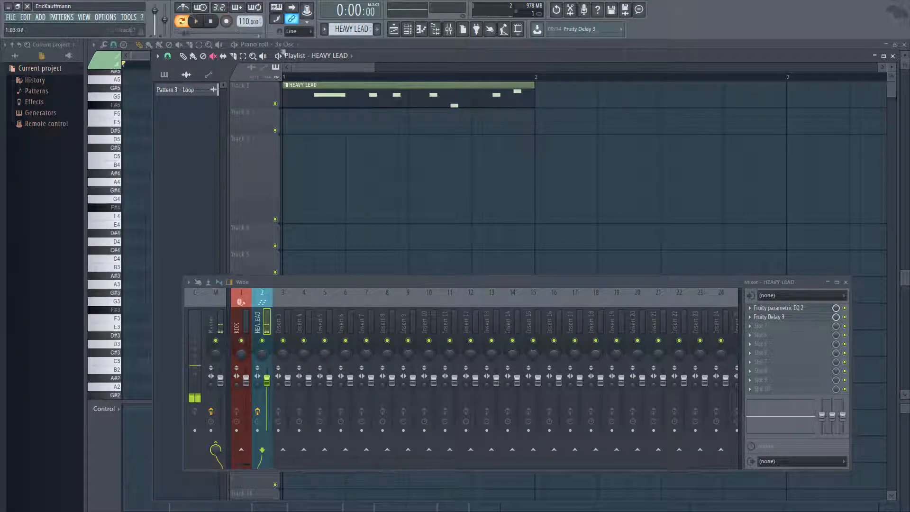
{"action": "left_click", "coordinate": [186, 21]}
{"action": "key", "text": "space"}
- Place Pattern 1 at the start of Track 3 and unmute the Kick 2 x64 channel for playback with the lead
{"action": "right_click", "coordinate": [356, 28]}
{"action": "left_click", "coordinate": [372, 33]}
{"action": "left_click", "coordinate": [330, 145]}
{"action": "left_click_drag", "start_coordinate": [351, 154], "coordinate": [320, 154]}
{"action": "key", "text": "space"}
{"action": "left_click", "coordinate": [195, 21]}
{"action": "left_click", "coordinate": [407, 28]}
{"action": "left_click", "coordinate": [239, 112]}
{"action": "key", "text": "space"}
{"action": "left_click", "coordinate": [339, 66]}
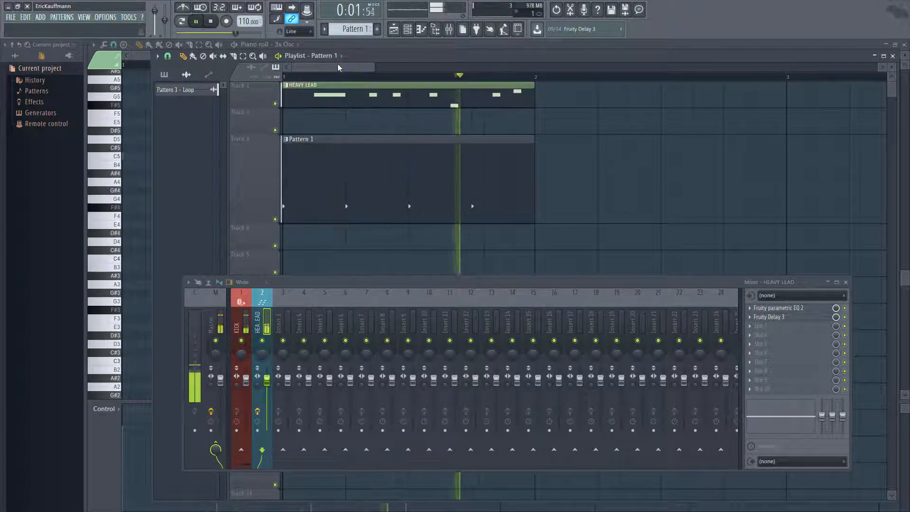
- Open the HEAVY LEAD clip's notes and shift the fourth F#5 note and the D#5 note slightly later during playback
{"action": "double_click", "coordinate": [373, 101]}
{"action": "key", "text": "space"}
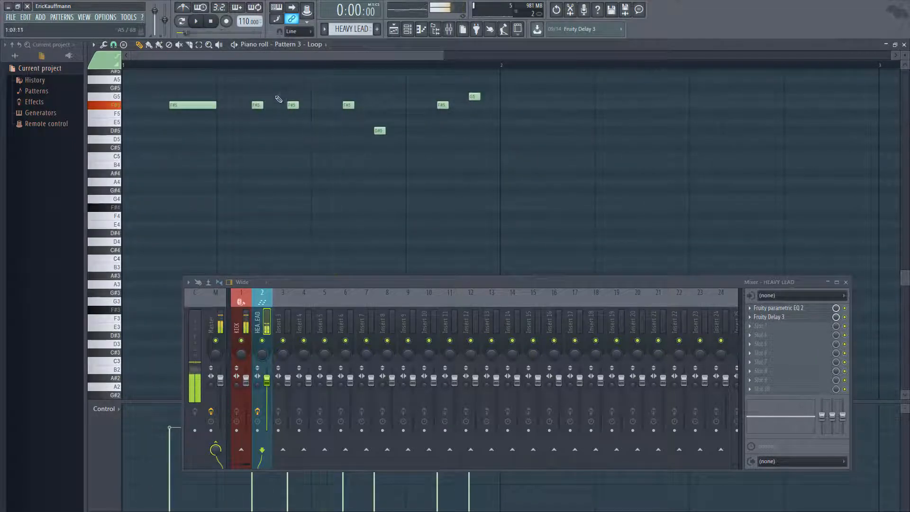
{"action": "scroll", "coordinate": [277, 98], "scroll_direction": "up", "scroll_amount": 2}
{"action": "scroll", "coordinate": [255, 56], "scroll_direction": "up", "scroll_amount": 3}
{"action": "key", "text": "space"}
{"action": "key", "text": "space"}
{"action": "key", "text": "space"}
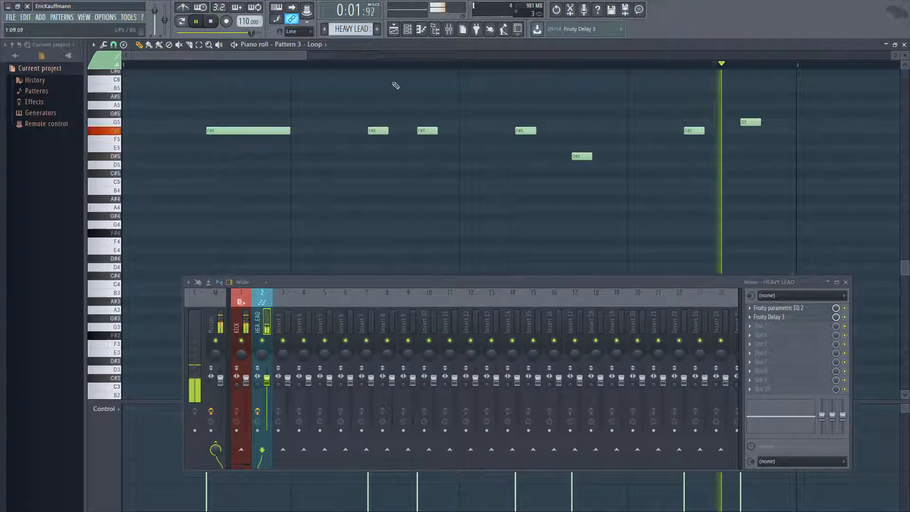
{"action": "left_click_drag", "start_coordinate": [526, 131], "coordinate": [540, 131]}
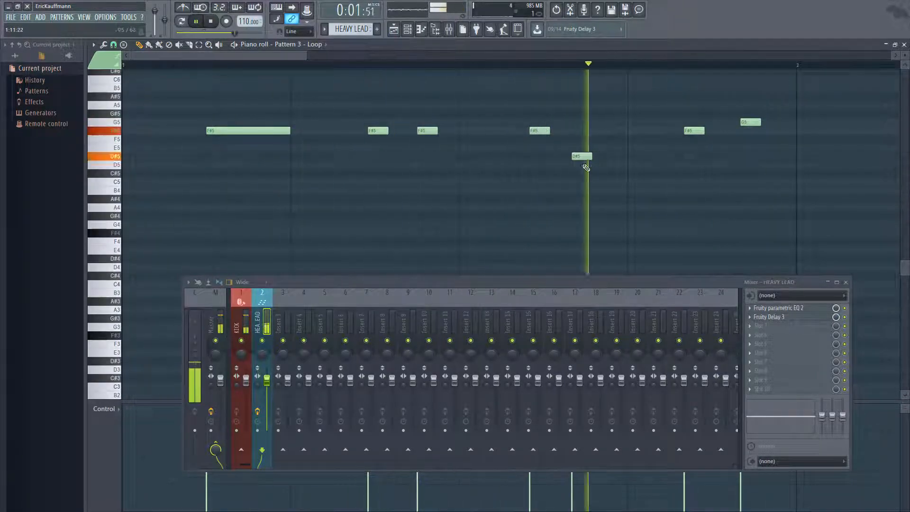
{"action": "left_click_drag", "start_coordinate": [585, 159], "coordinate": [599, 159]}
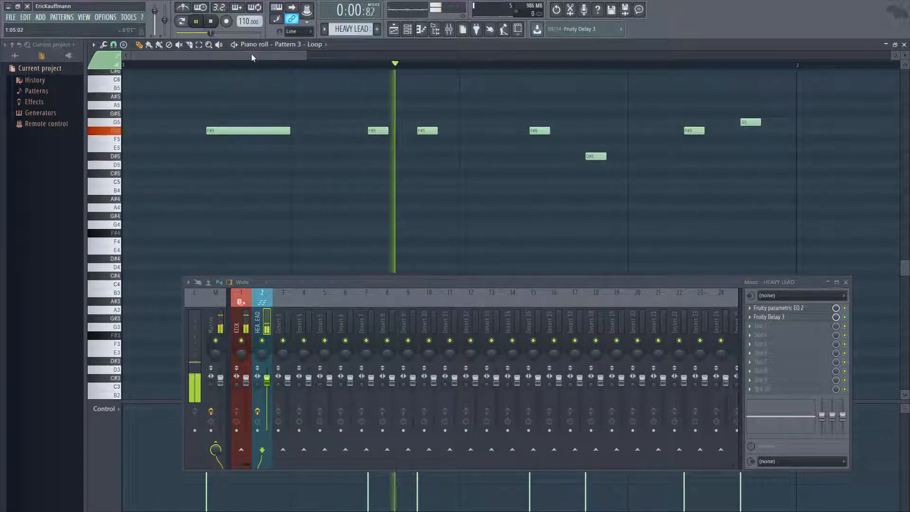
{"action": "scroll", "coordinate": [251, 55], "scroll_direction": "down", "scroll_amount": 2}
{"action": "left_click_drag", "start_coordinate": [463, 154], "coordinate": [472, 154]}
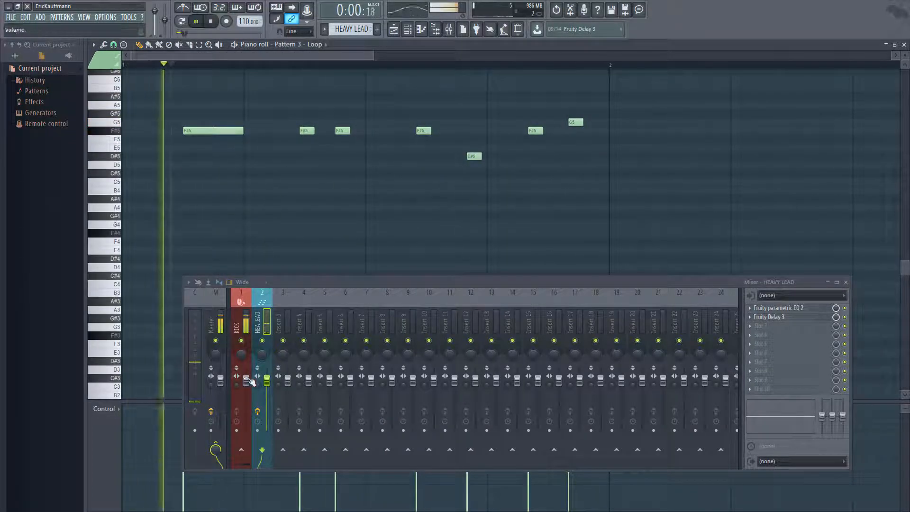
- Lower the volume of the KICK mixer track and restart playback
{"action": "left_click_drag", "start_coordinate": [250, 380], "coordinate": [250, 391]}
{"action": "key", "text": "space"}
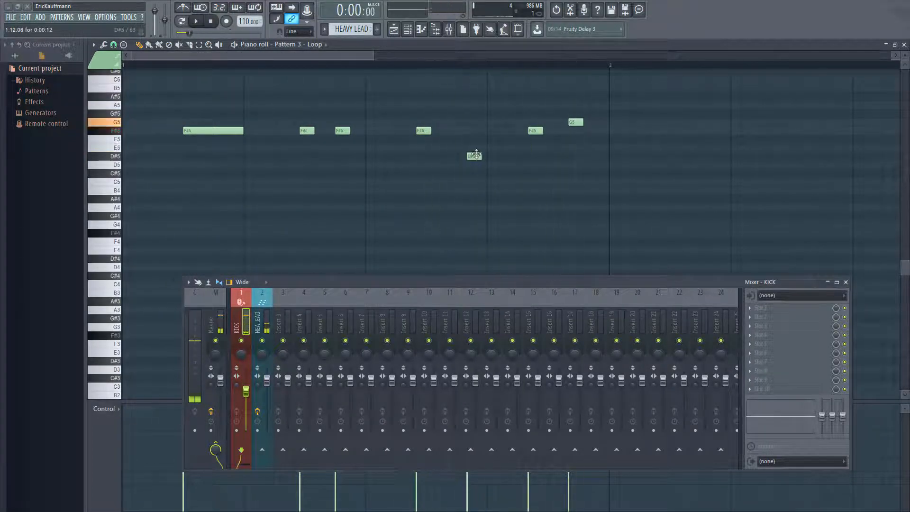
{"action": "key", "text": "space"}
- Lower the fourth F#5 note to C5 and replace the D#5 note with a shortened B4 note
{"action": "right_click", "coordinate": [475, 156]}
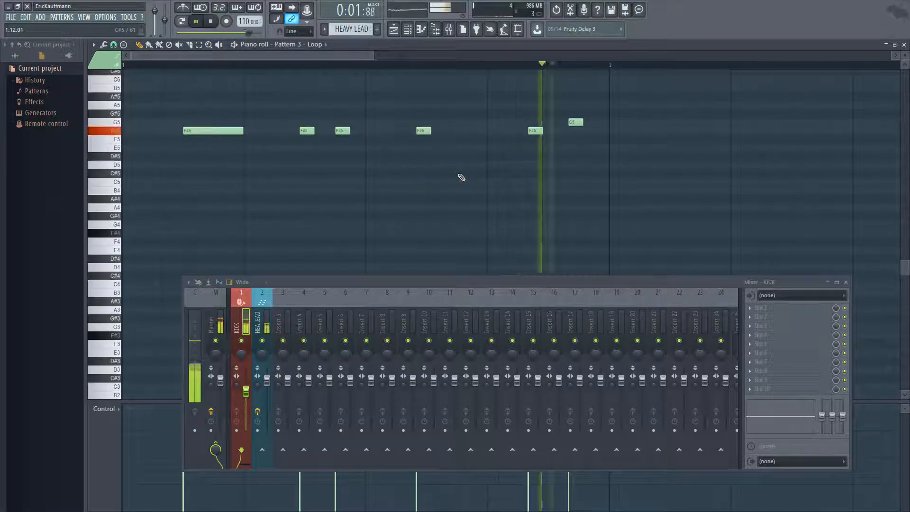
{"action": "left_click_drag", "start_coordinate": [423, 130], "coordinate": [423, 181]}
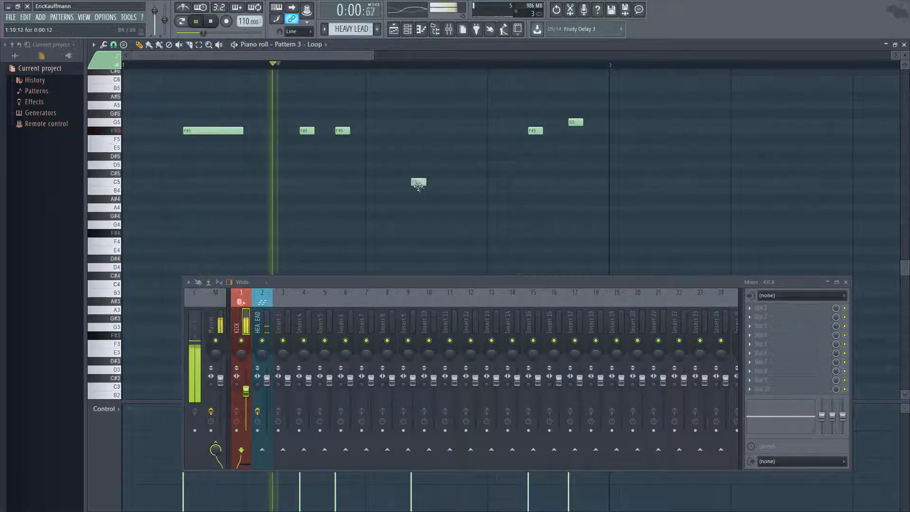
{"action": "left_click", "coordinate": [463, 190]}
{"action": "left_click", "coordinate": [476, 190]}
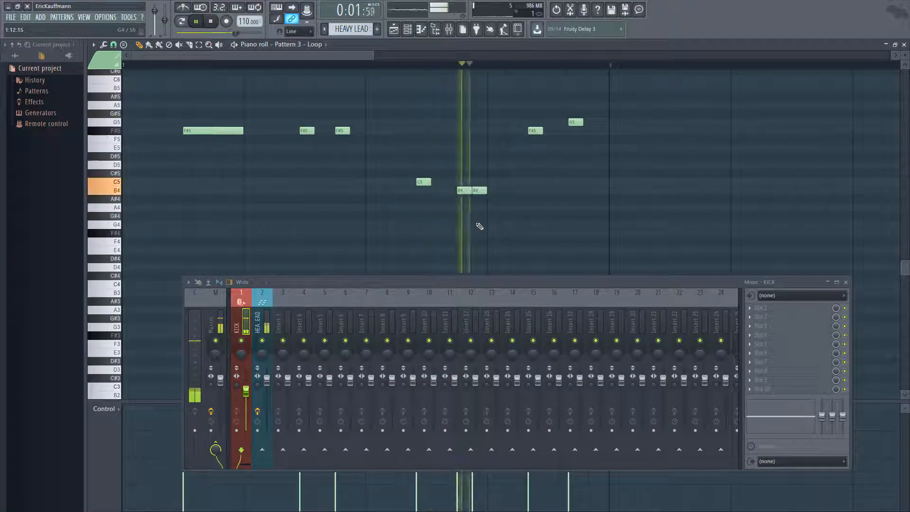
{"action": "right_click", "coordinate": [479, 190]}
{"action": "left_click_drag", "start_coordinate": [471, 190], "coordinate": [466, 190]}
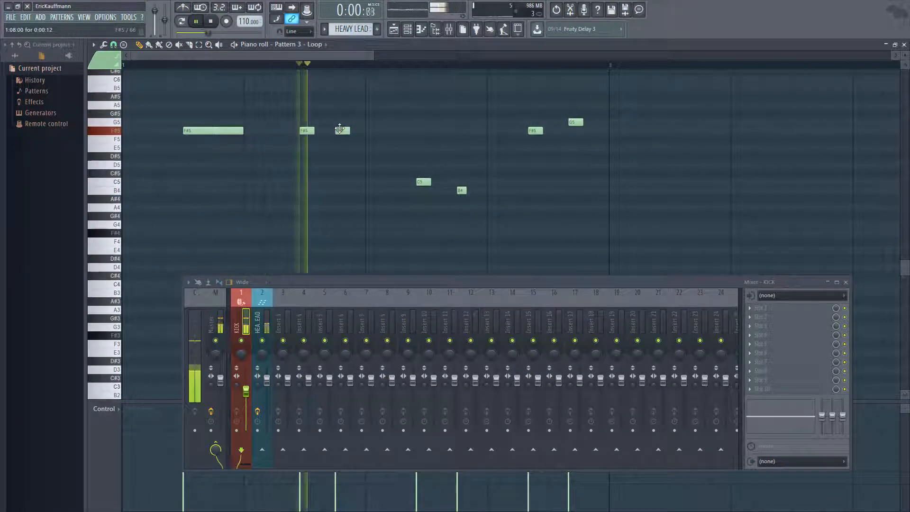
- Shift the second and third F#5 notes slightly later while listening, and stop playback
{"action": "left_click_drag", "start_coordinate": [341, 130], "coordinate": [351, 130]}
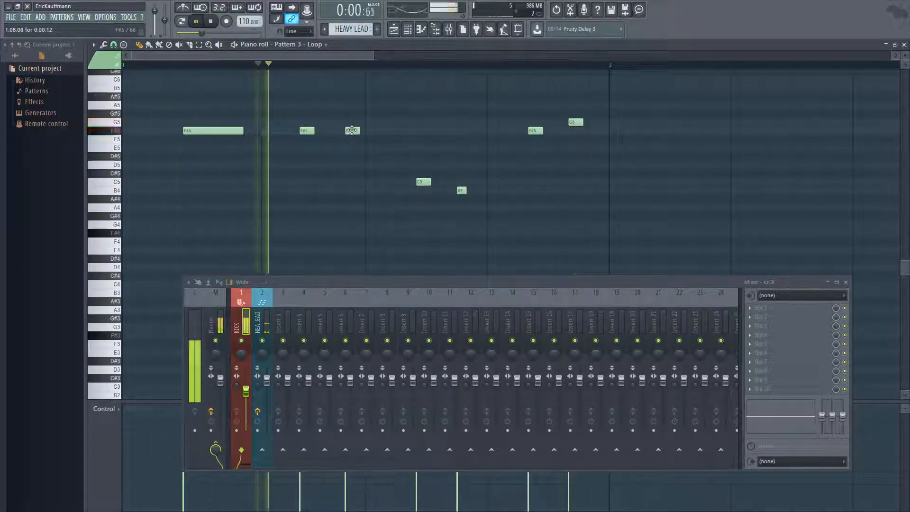
{"action": "left_click_drag", "start_coordinate": [311, 131], "coordinate": [316, 131]}
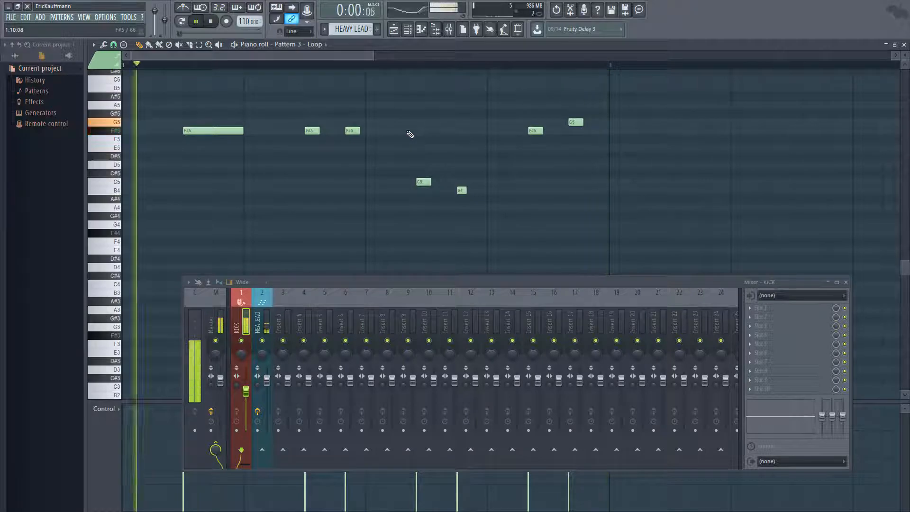
{"action": "left_click_drag", "start_coordinate": [355, 130], "coordinate": [345, 128]}
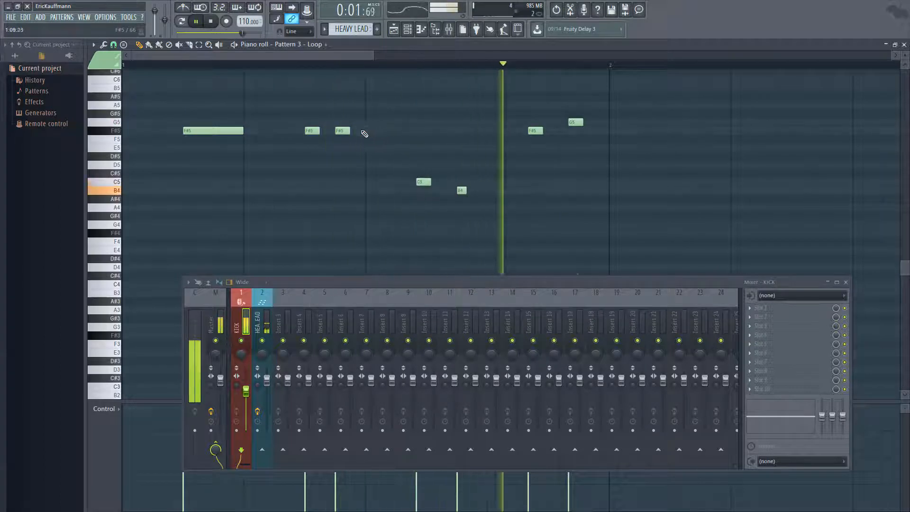
{"action": "left_click_drag", "start_coordinate": [345, 131], "coordinate": [355, 131]}
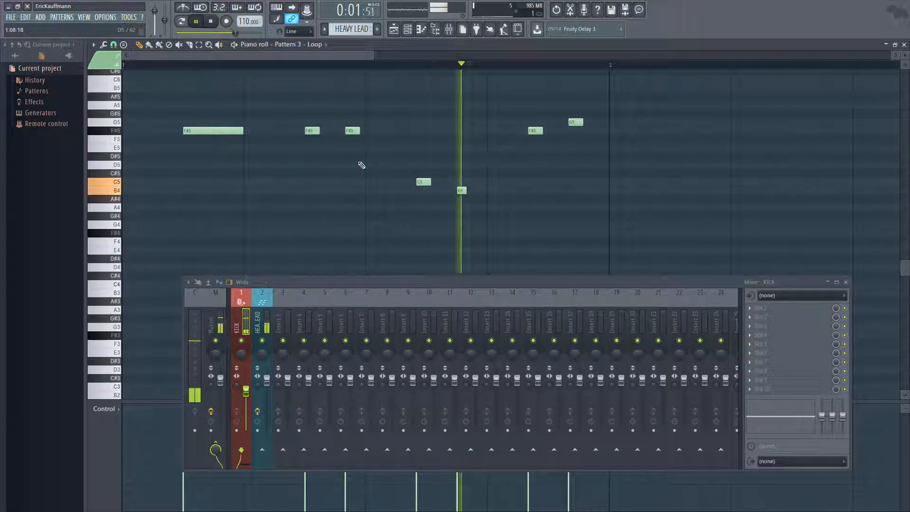
{"action": "key", "text": "space"}
- Add a Fruity Envelope Controller channel, move the mixer clear of it and close the controller window
{"action": "left_click_drag", "start_coordinate": [350, 281], "coordinate": [309, 231]}
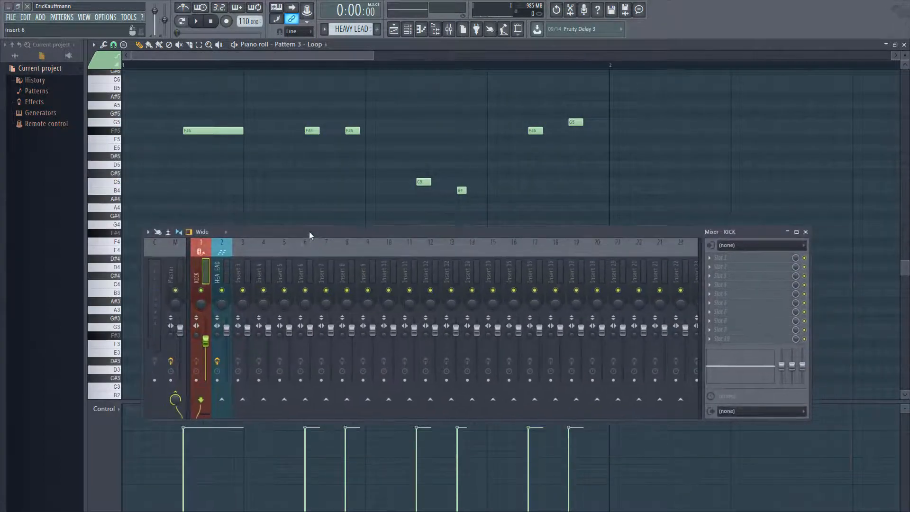
{"action": "left_click", "coordinate": [408, 29]}
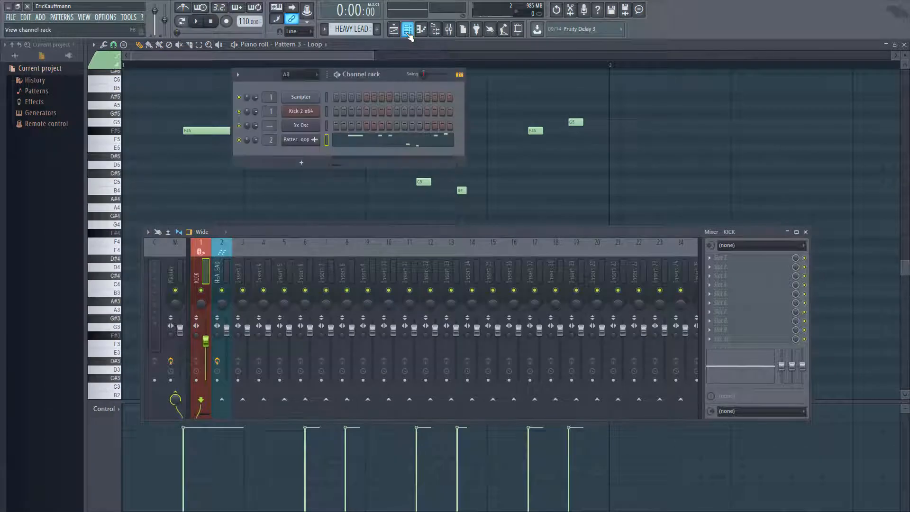
{"action": "left_click", "coordinate": [303, 164]}
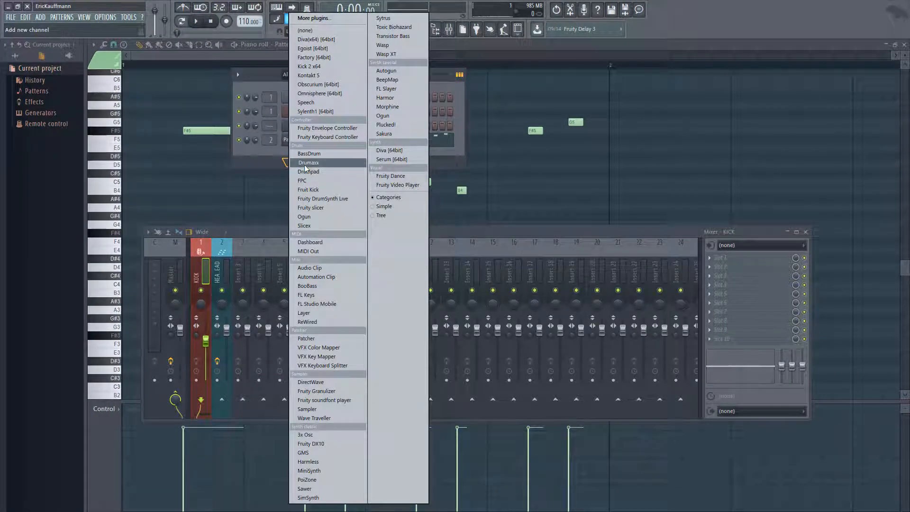
{"action": "left_click", "coordinate": [330, 129]}
{"action": "left_click_drag", "start_coordinate": [479, 234], "coordinate": [480, 359]}
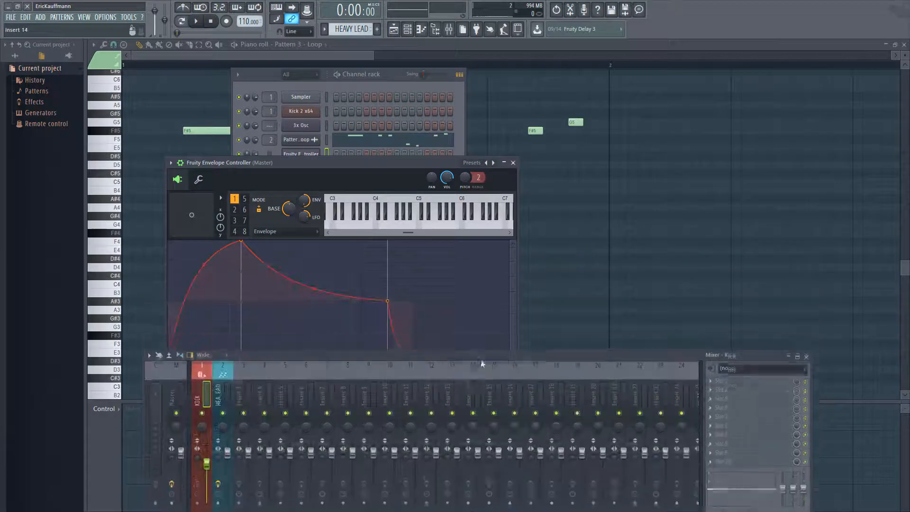
{"action": "left_click", "coordinate": [510, 163]}
- Link the delay time of Fruity Delay 3 on the HEAVY LEAD track to Fruity Envelope Controller - Articulator 1 and close the delay
{"action": "left_click", "coordinate": [231, 390]}
{"action": "left_click", "coordinate": [732, 392]}
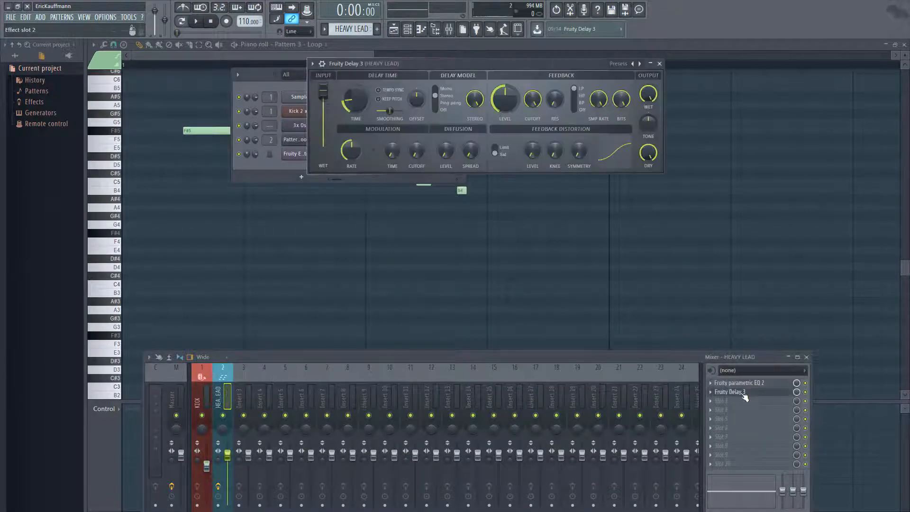
{"action": "left_click_drag", "start_coordinate": [435, 62], "coordinate": [388, 223]}
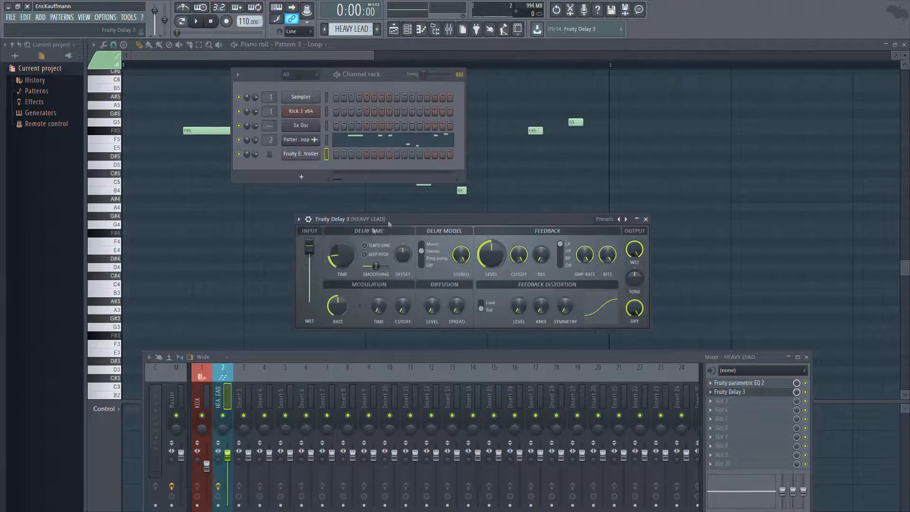
{"action": "right_click", "coordinate": [348, 259]}
{"action": "left_click", "coordinate": [382, 334]}
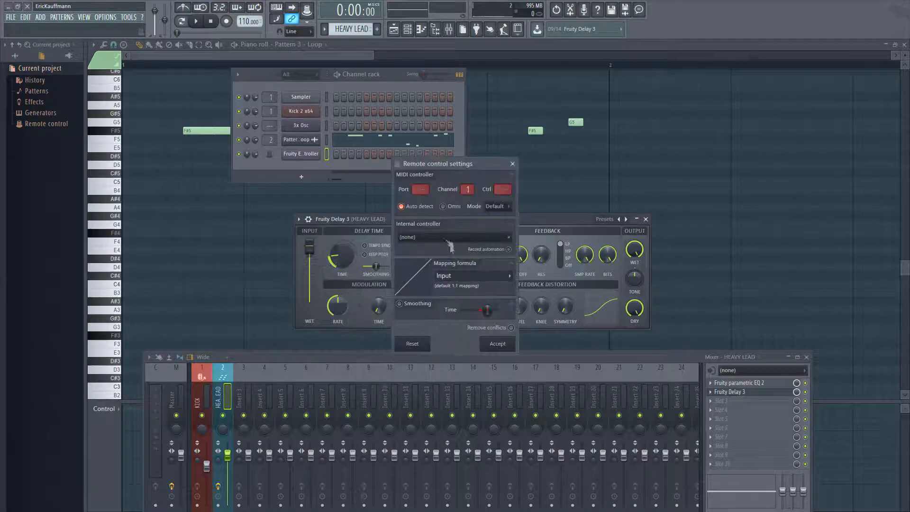
{"action": "left_click", "coordinate": [459, 237]}
{"action": "left_click", "coordinate": [454, 272]}
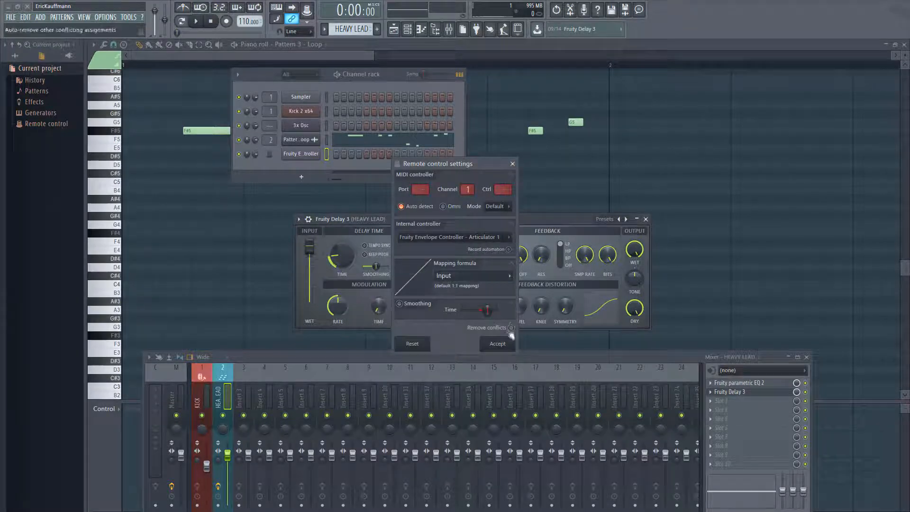
{"action": "left_click", "coordinate": [498, 343]}
{"action": "left_click", "coordinate": [645, 220]}
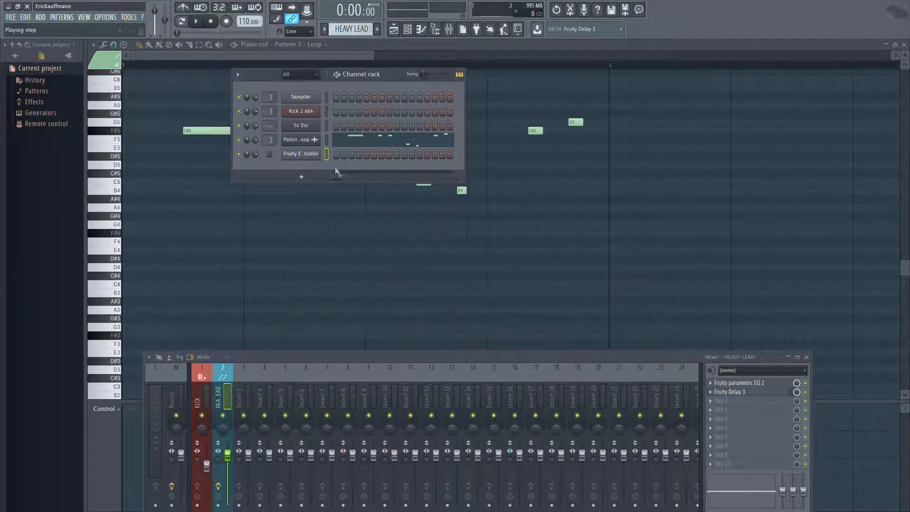
- Copy the Pattern 3 - Loop notes to the Fruity Envelope Controller channel, open the controller clear of the mixer and start playback
{"action": "left_click", "coordinate": [327, 139]}
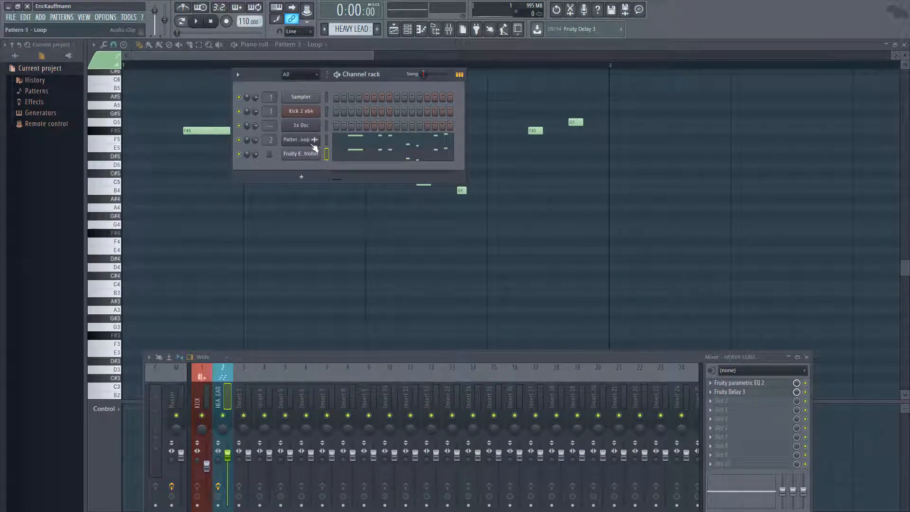
{"action": "left_click", "coordinate": [303, 153]}
{"action": "key", "text": "space"}
{"action": "left_click_drag", "start_coordinate": [322, 162], "coordinate": [457, 101]}
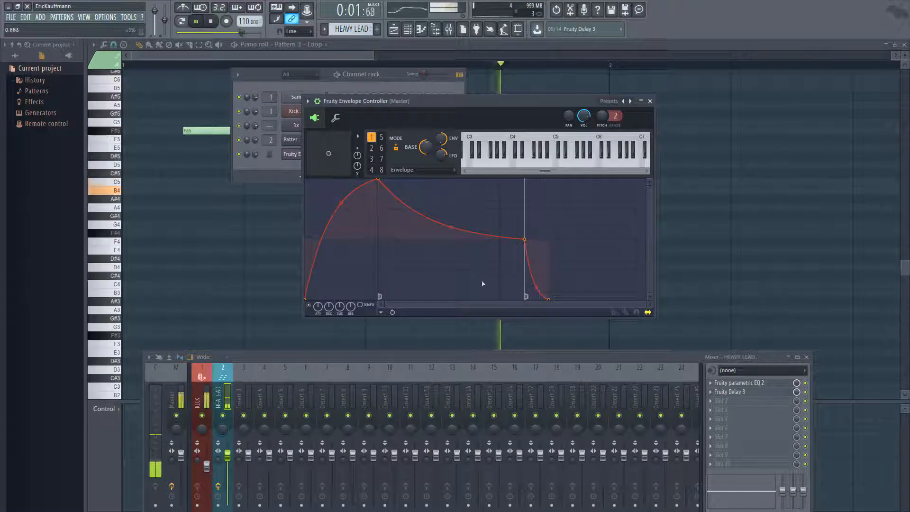
{"action": "left_click_drag", "start_coordinate": [485, 357], "coordinate": [488, 419]}
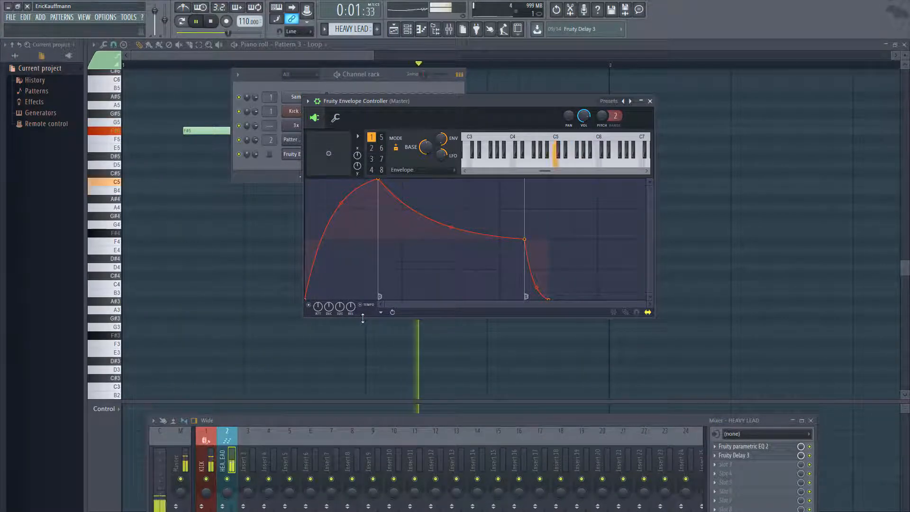
- Lower the envelope's second point to mid level slightly later in time and raise its start point a little above the minimum
{"action": "left_click_drag", "start_coordinate": [377, 180], "coordinate": [403, 241]}
{"action": "left_click_drag", "start_coordinate": [305, 298], "coordinate": [307, 252]}
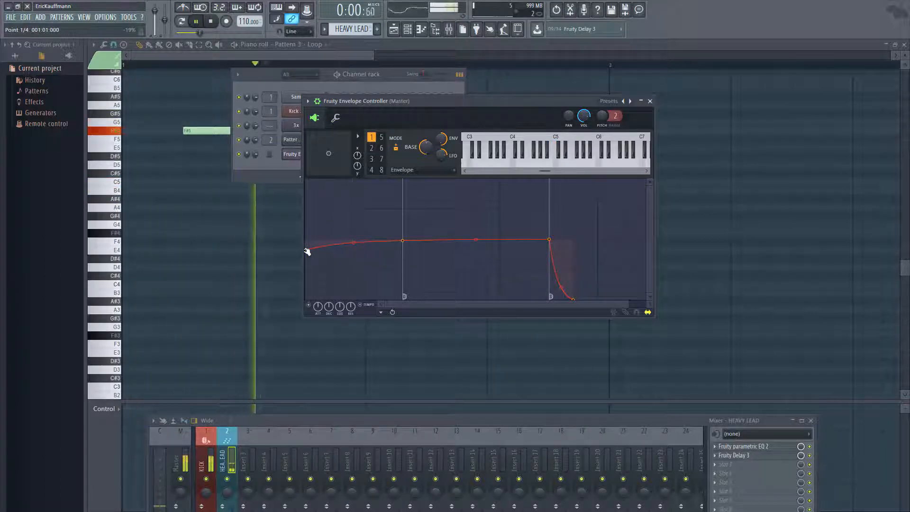
{"action": "left_click_drag", "start_coordinate": [307, 252], "coordinate": [305, 219]}
{"action": "left_click_drag", "start_coordinate": [302, 179], "coordinate": [306, 286]}
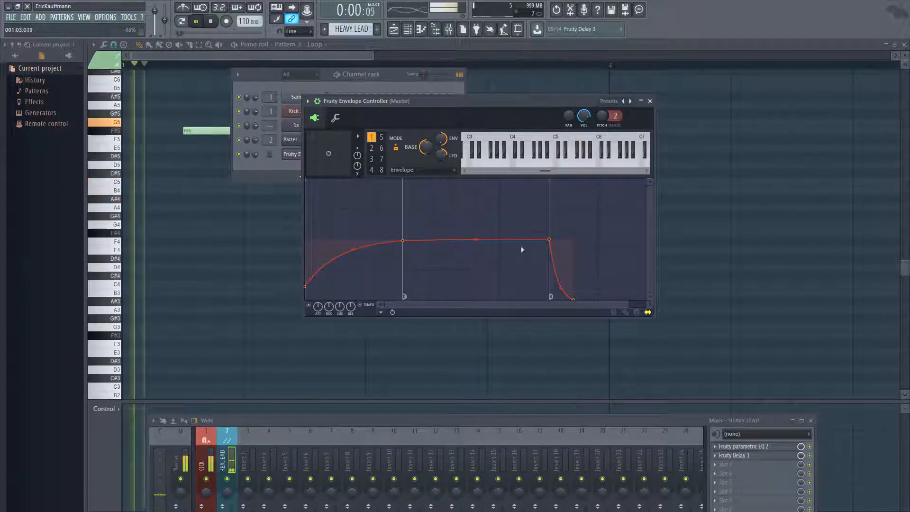
- Remove the Decay marker from the second envelope point and the Sustain / loop end marker from the third, and restart playback
{"action": "right_click", "coordinate": [403, 241]}
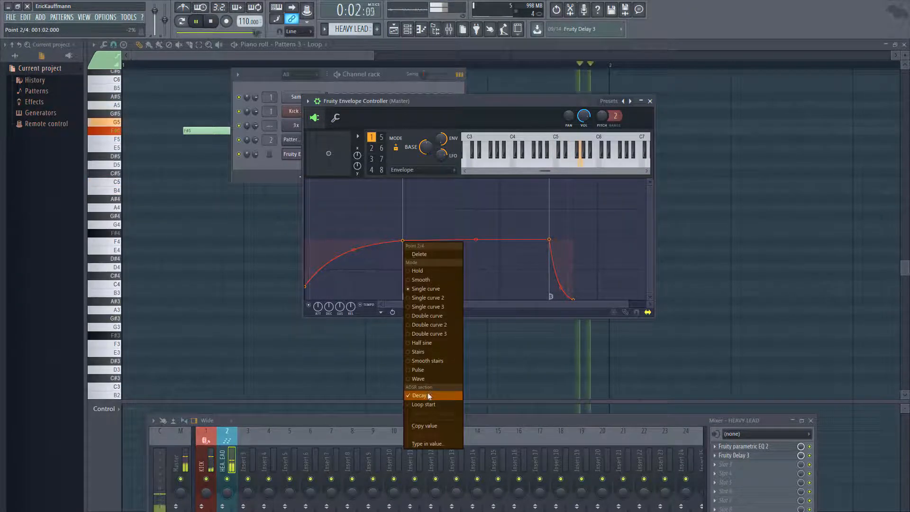
{"action": "left_click", "coordinate": [418, 396]}
{"action": "key", "text": "space"}
{"action": "right_click", "coordinate": [550, 241]}
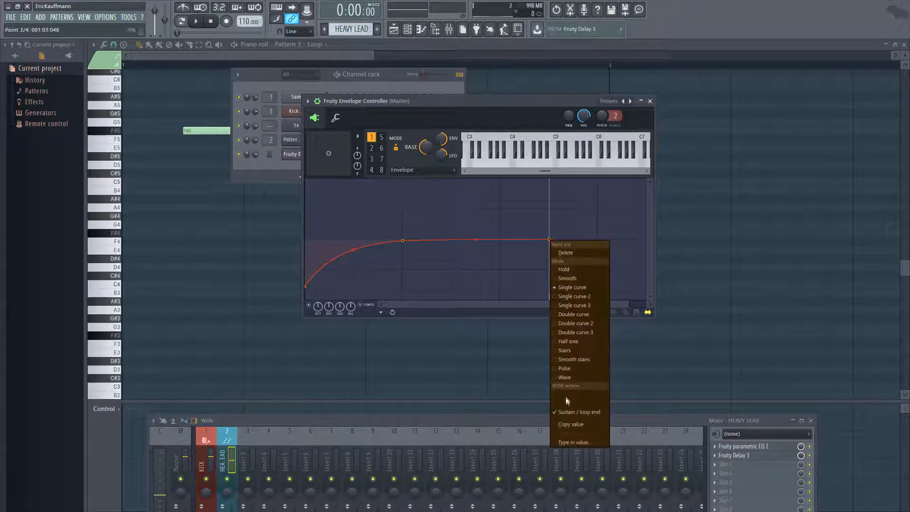
{"action": "left_click", "coordinate": [566, 412]}
{"action": "key", "text": "space"}
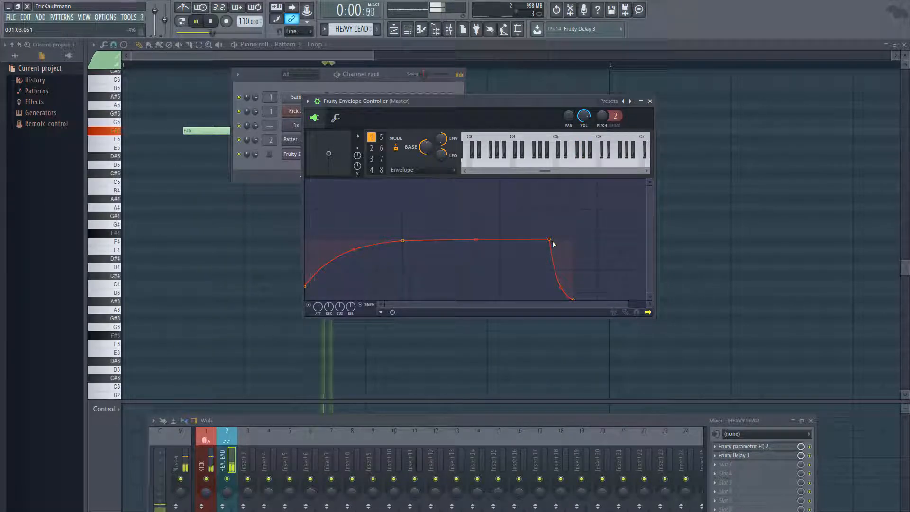
- Add a point partway up the envelope's attack and bend the first curve segment downward
{"action": "left_click_drag", "start_coordinate": [628, 304], "coordinate": [649, 304]}
{"action": "right_click", "coordinate": [345, 261]}
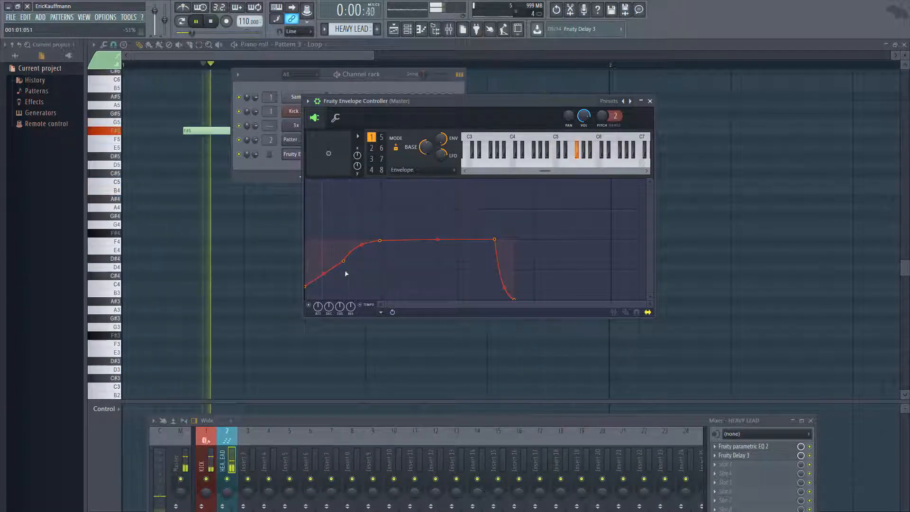
{"action": "left_click_drag", "start_coordinate": [326, 274], "coordinate": [326, 289]}
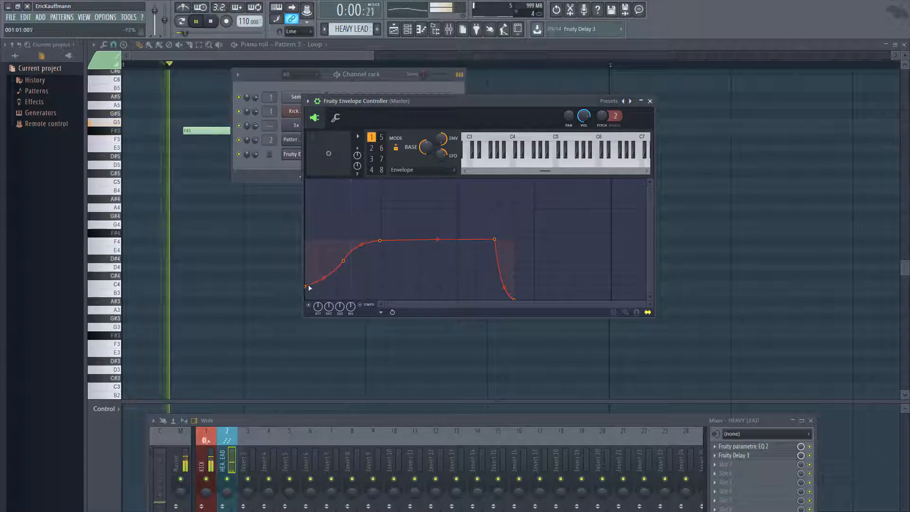
- Switch playback to pattern mode, close the Fruity Envelope Controller and move the mixer fully into view
{"action": "left_click", "coordinate": [185, 24]}
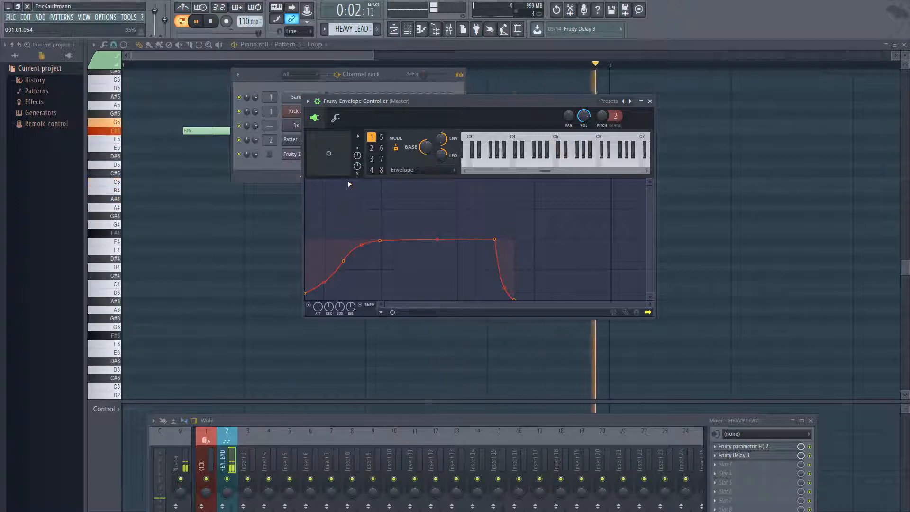
{"action": "left_click", "coordinate": [650, 101]}
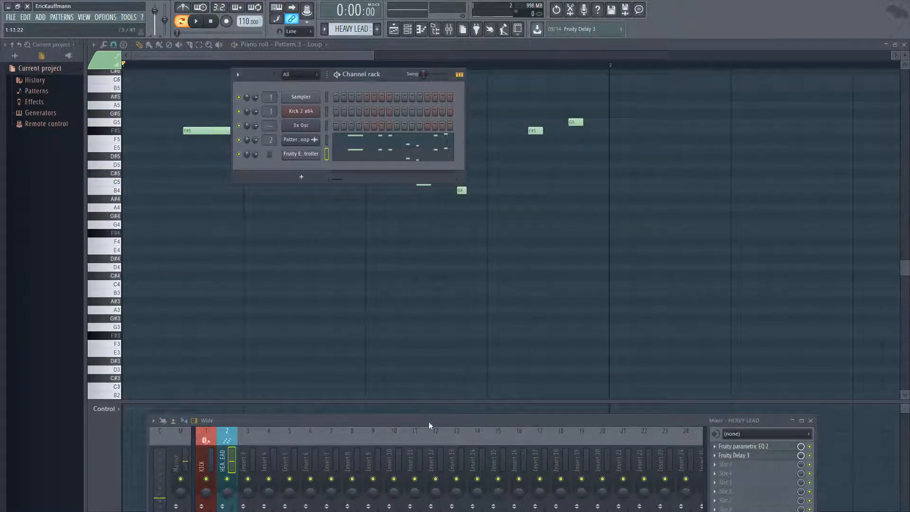
{"action": "left_click_drag", "start_coordinate": [411, 418], "coordinate": [408, 264]}
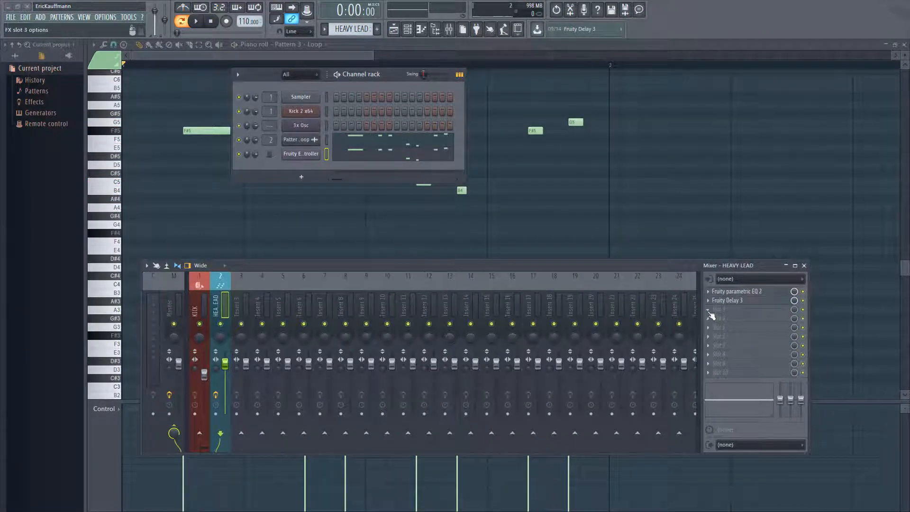
- Insert Fruity Fast Dist in slot 4 of the HEAVY LEAD track, audition it and close its window
{"action": "left_click", "coordinate": [711, 321]}
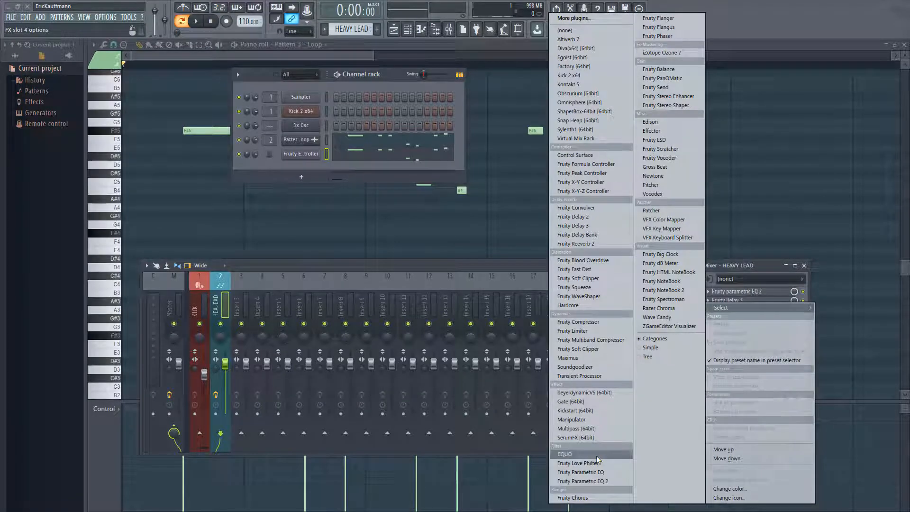
{"action": "left_click", "coordinate": [590, 269]}
{"action": "key", "text": "space"}
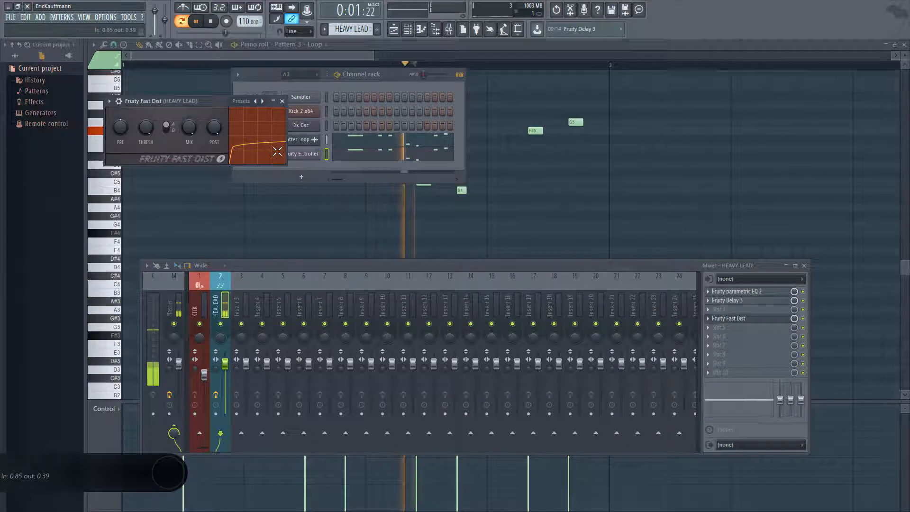
{"action": "key", "text": "space"}
{"action": "left_click", "coordinate": [282, 101]}
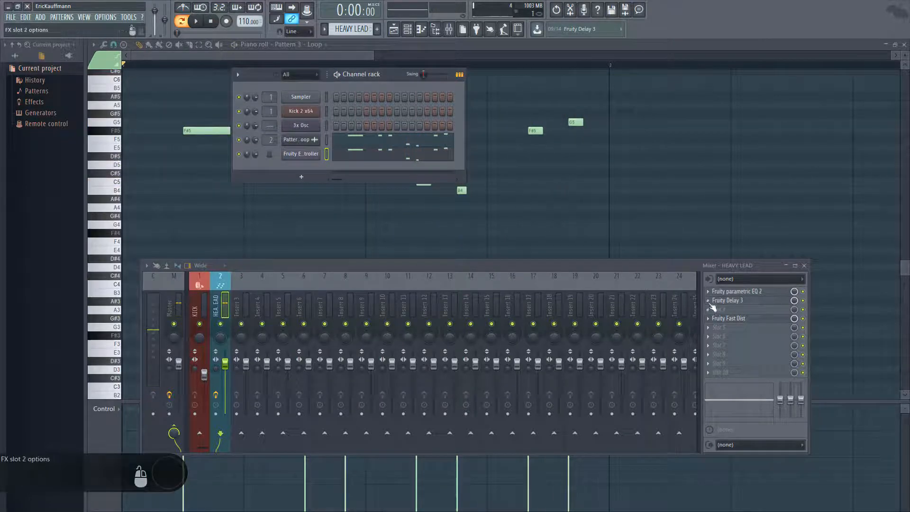
- Add a second Fruity Delay 3 in slot 3 of HEAVY LEAD with tempo sync on and minimum delay time, and start playback
{"action": "left_click", "coordinate": [708, 301]}
{"action": "left_click_drag", "start_coordinate": [715, 329], "coordinate": [718, 309]}
{"action": "key", "text": "space"}
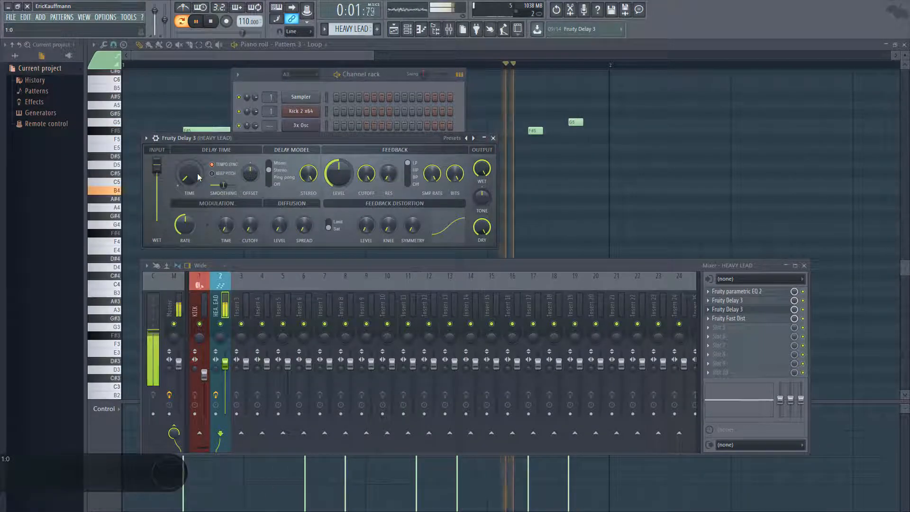
- Set the second delay's feedback level to minimum, raise its offset slightly, lower modulation rate to about 0.2 Hz, reduce feedback cutoff, and close it
{"action": "left_click_drag", "start_coordinate": [341, 176], "coordinate": [341, 207]}
{"action": "left_click_drag", "start_coordinate": [336, 143], "coordinate": [362, 146]}
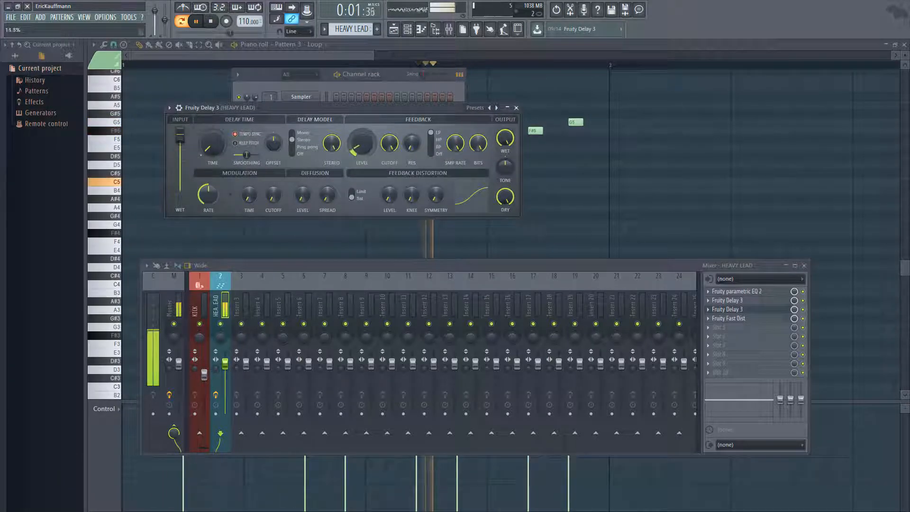
{"action": "key", "text": "space"}
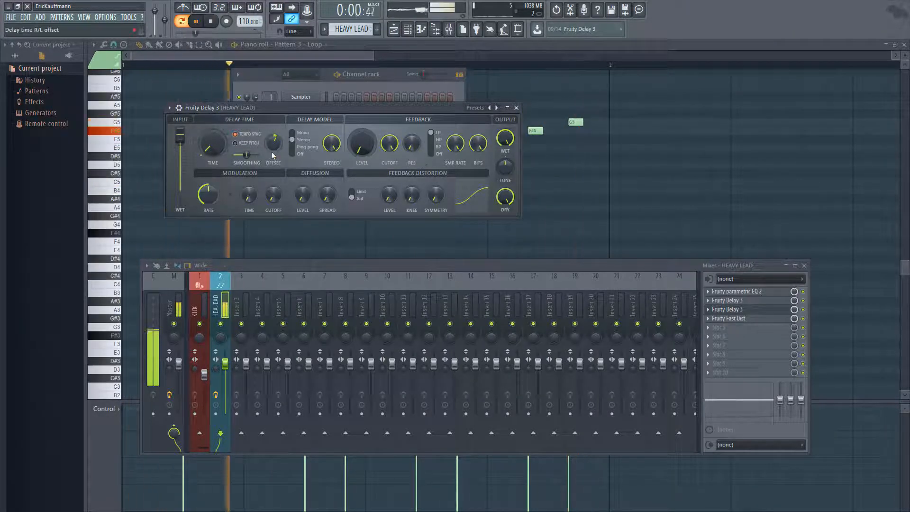
{"action": "left_click_drag", "start_coordinate": [207, 194], "coordinate": [207, 226]}
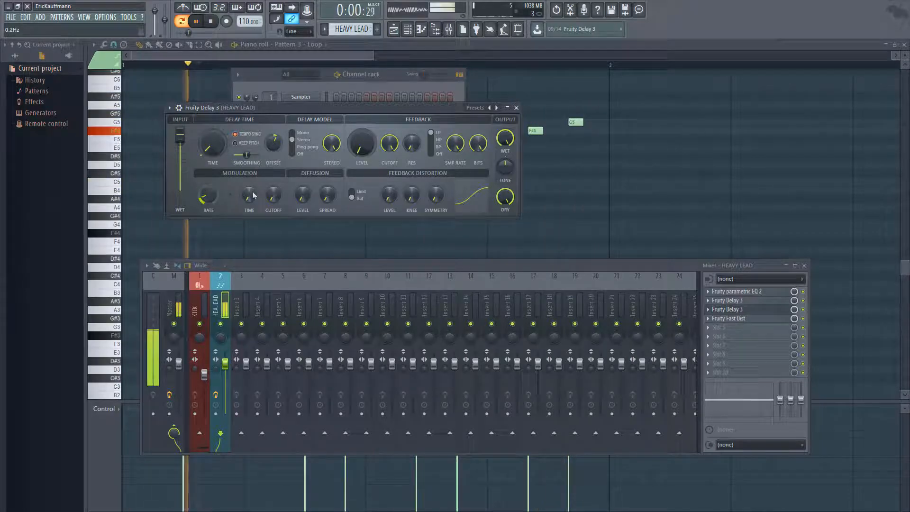
{"action": "left_click_drag", "start_coordinate": [391, 144], "coordinate": [391, 190]}
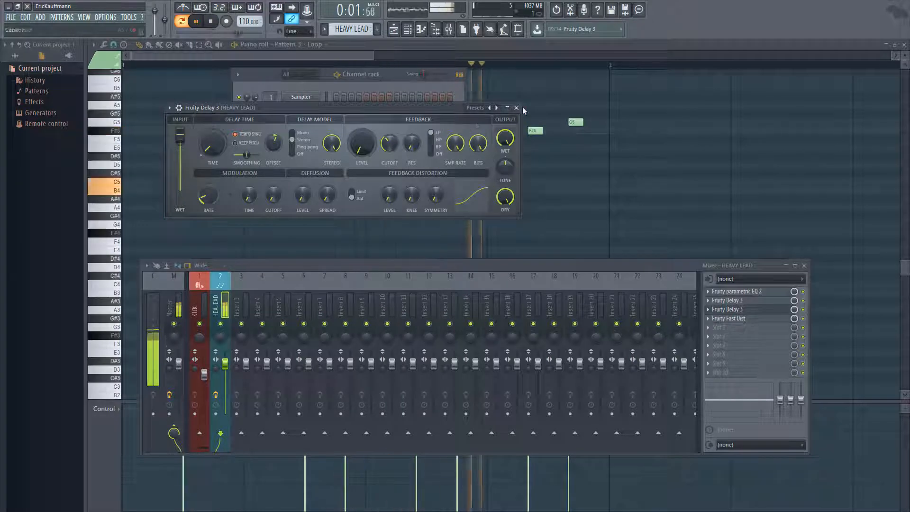
{"action": "left_click", "coordinate": [211, 21]}
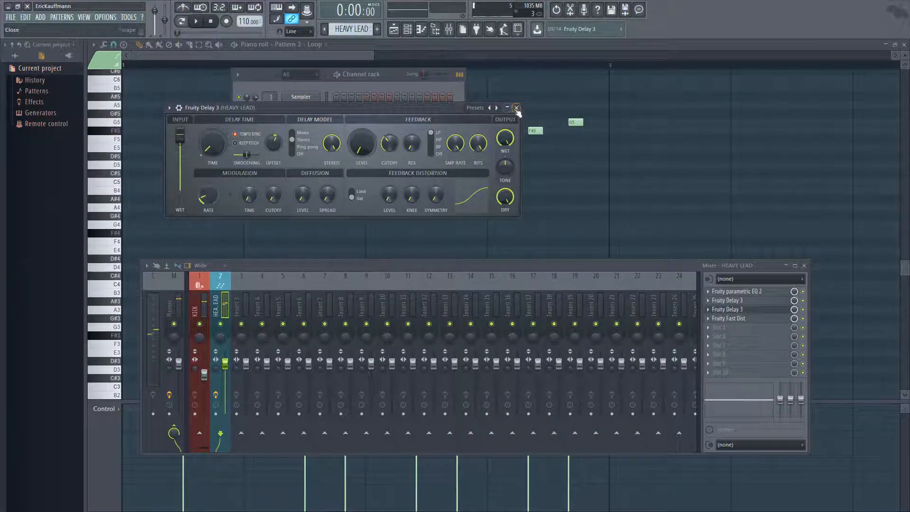
{"action": "left_click", "coordinate": [516, 108]}
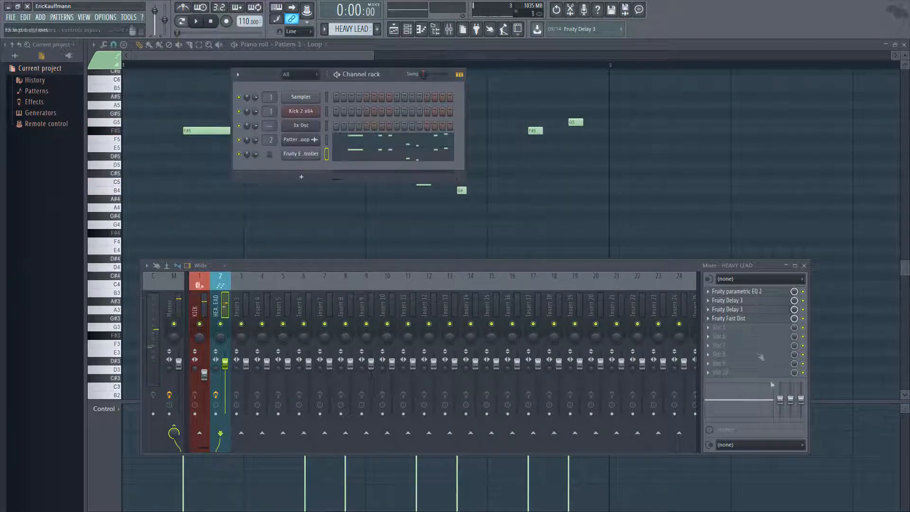
- Insert Kickstart in slot 10 of the HEAVY LEAD track, audition it with the kick in song mode and close its window
{"action": "left_click", "coordinate": [710, 373]}
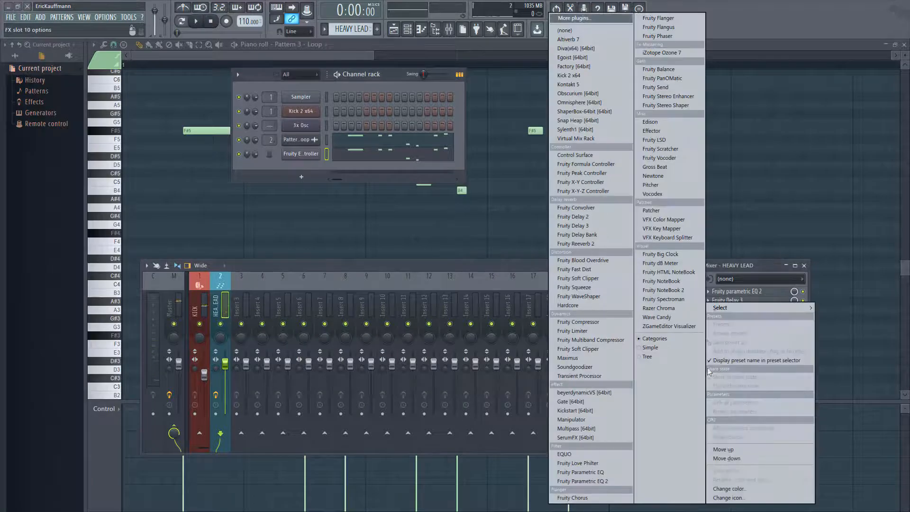
{"action": "left_click", "coordinate": [569, 84]}
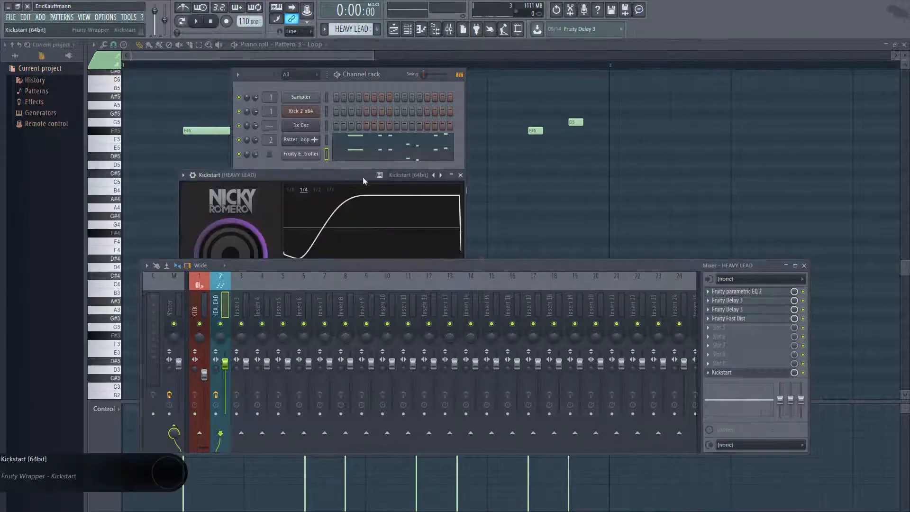
{"action": "left_click", "coordinate": [195, 22]}
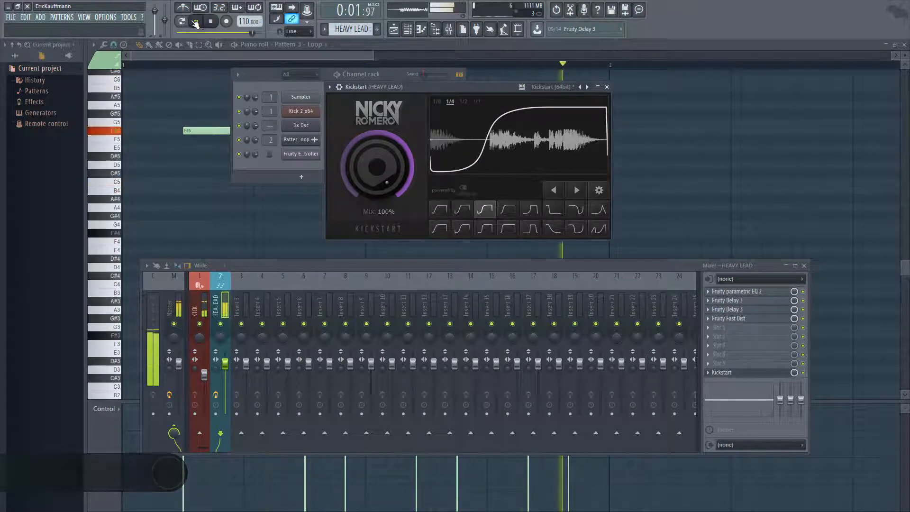
{"action": "key", "text": "space"}
{"action": "left_click", "coordinate": [607, 87]}
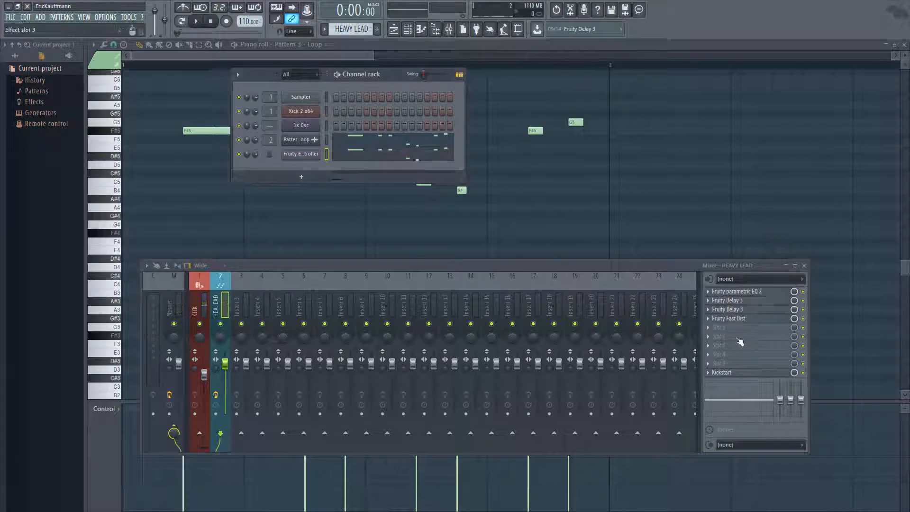
- Add a second Fruity Fast Dist in slot 5 of HEAVY LEAD and try its distortion type and mix during playback
{"action": "left_click", "coordinate": [710, 329]}
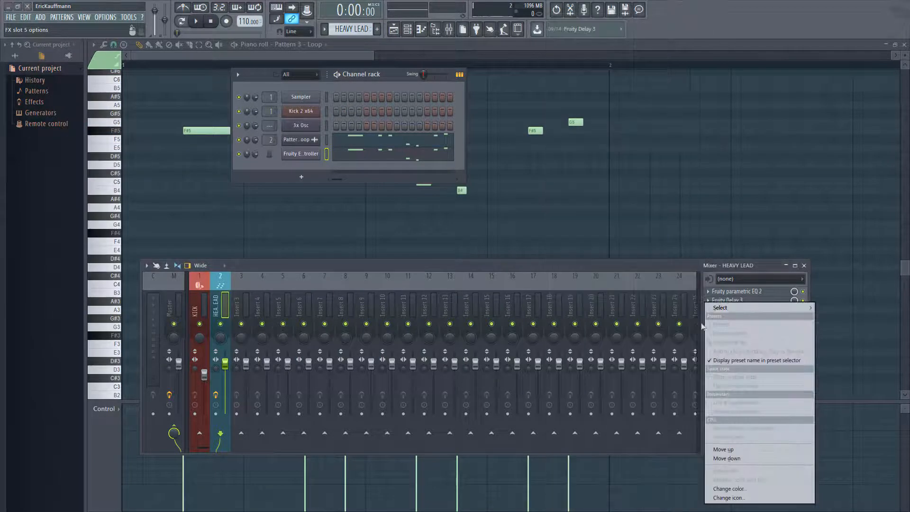
{"action": "mouse_move", "coordinate": [751, 306]}
{"action": "left_click", "coordinate": [595, 288]}
{"action": "key", "text": "space"}
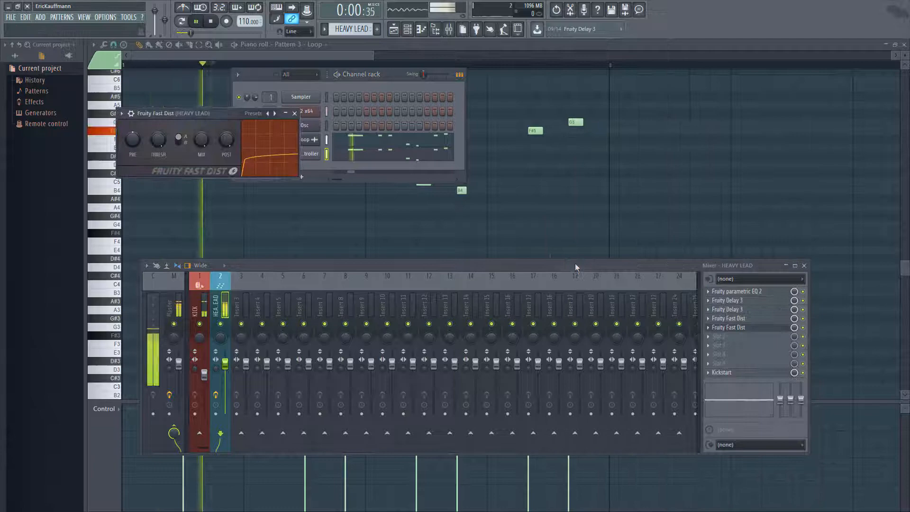
{"action": "left_click", "coordinate": [182, 144]}
{"action": "left_click", "coordinate": [181, 142]}
{"action": "mouse_move", "coordinate": [200, 140]}
{"action": "left_mouse_down"}
{"action": "mouse_move", "coordinate": [201, 166]}
{"action": "mouse_move", "coordinate": [201, 139]}
{"action": "left_mouse_up"}
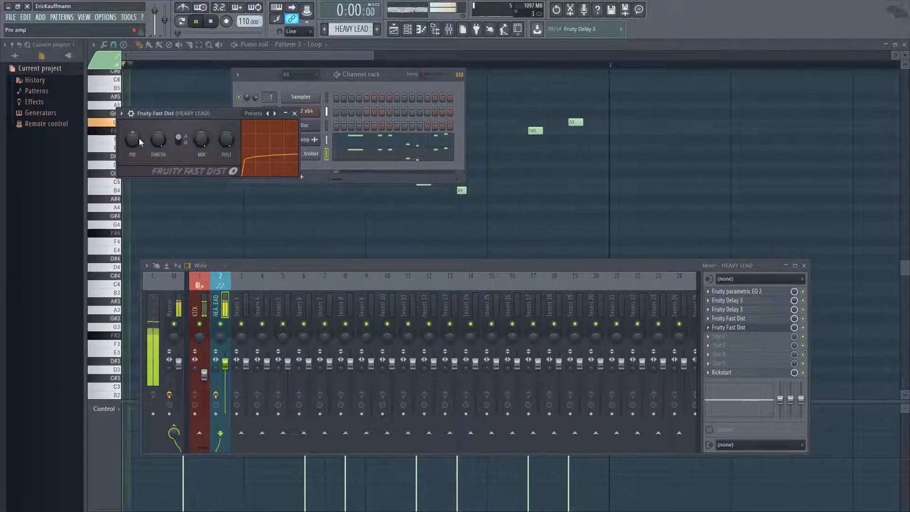
- Set the second Fruity Fast Dist to distortion type B, reduce its pre amp slightly, try a lower mix, and close it
{"action": "left_click", "coordinate": [179, 141]}
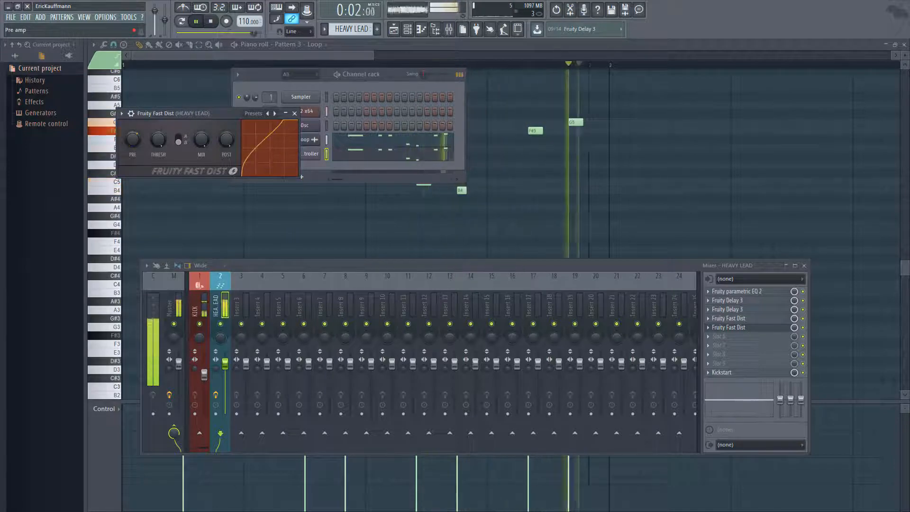
{"action": "mouse_move", "coordinate": [135, 139]}
{"action": "left_mouse_down"}
{"action": "mouse_move", "coordinate": [135, 154]}
{"action": "mouse_move", "coordinate": [135, 140]}
{"action": "left_mouse_up"}
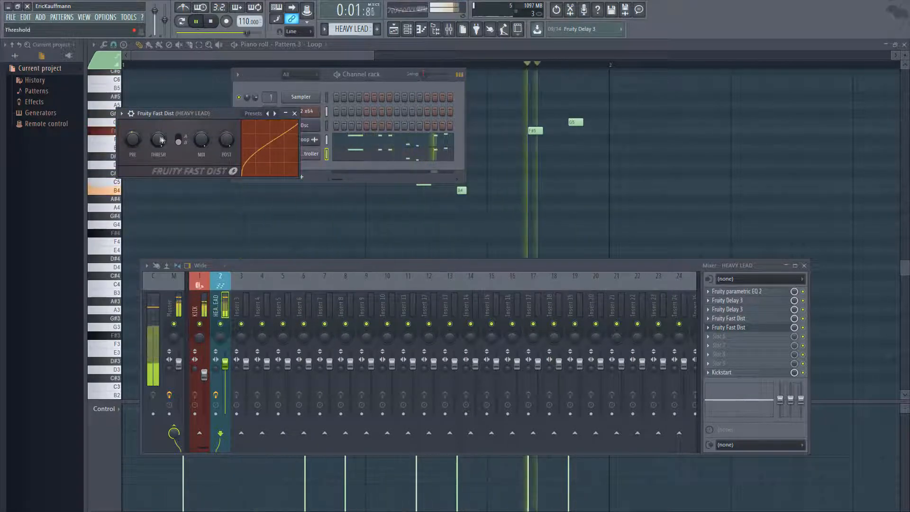
{"action": "left_click", "coordinate": [180, 140]}
{"action": "left_click_drag", "start_coordinate": [200, 139], "coordinate": [201, 161]}
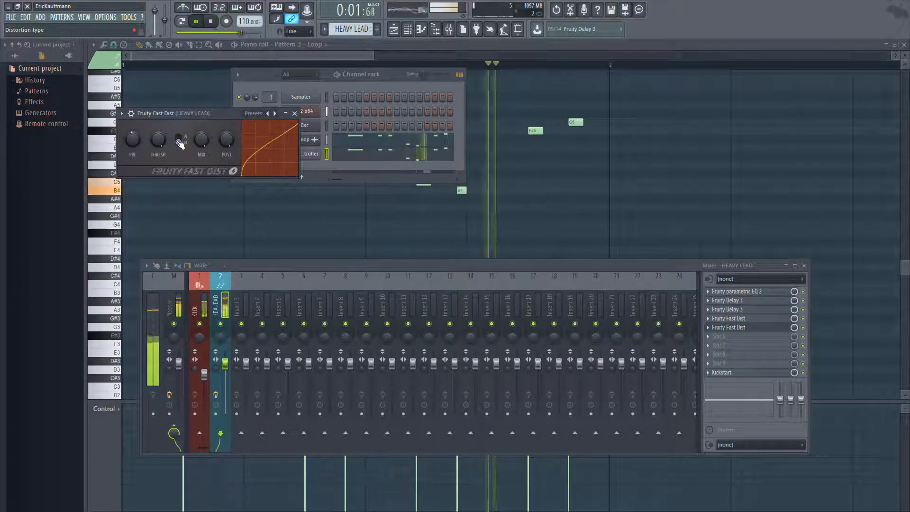
{"action": "left_click_drag", "start_coordinate": [201, 162], "coordinate": [201, 139]}
{"action": "left_click", "coordinate": [294, 113]}
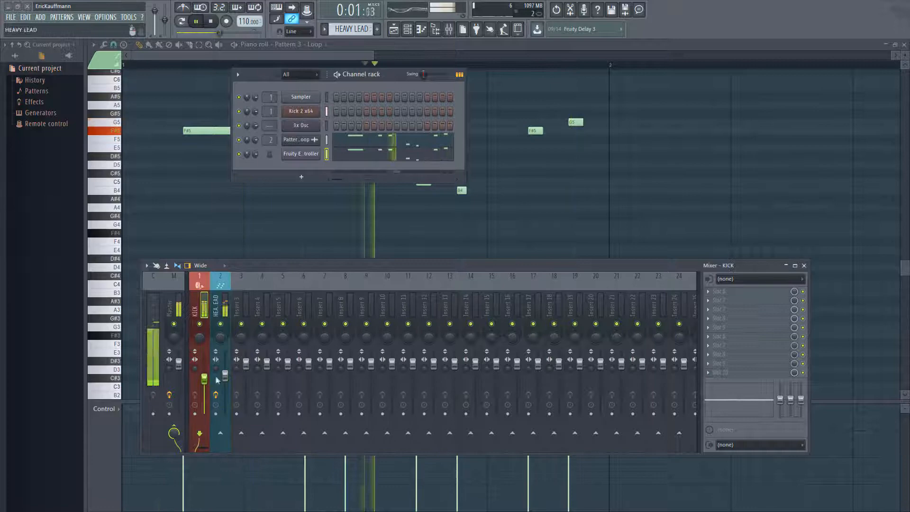
- Insert Fruity parametric EQ 2 in slot 6 of HEAVY LEAD and load its AA preset during playback
{"action": "key", "text": "space"}
{"action": "left_click", "coordinate": [718, 336]}
{"action": "left_click", "coordinate": [606, 481]}
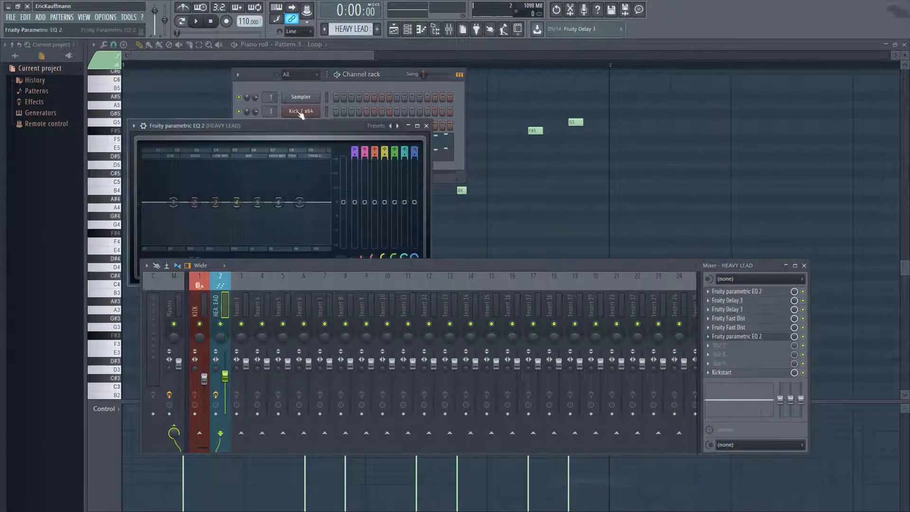
{"action": "key", "text": "space"}
{"action": "left_click", "coordinate": [462, 92]}
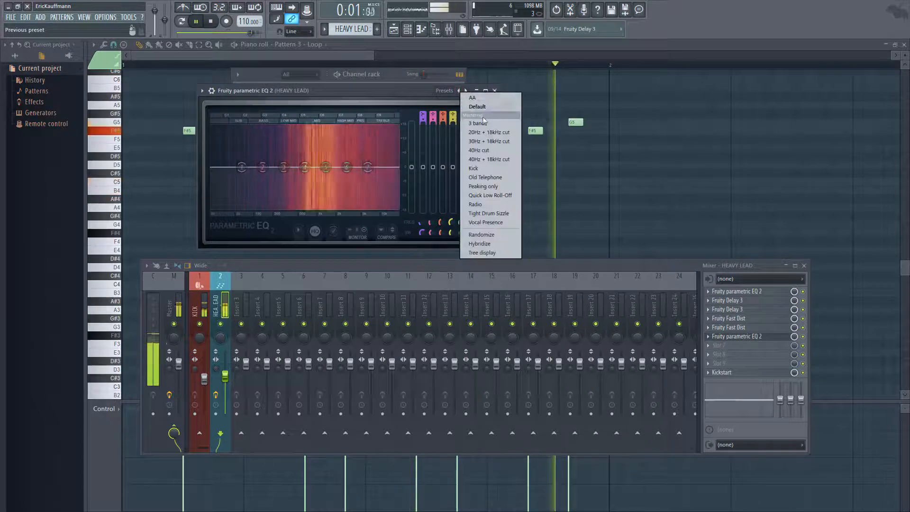
{"action": "left_click", "coordinate": [478, 100]}
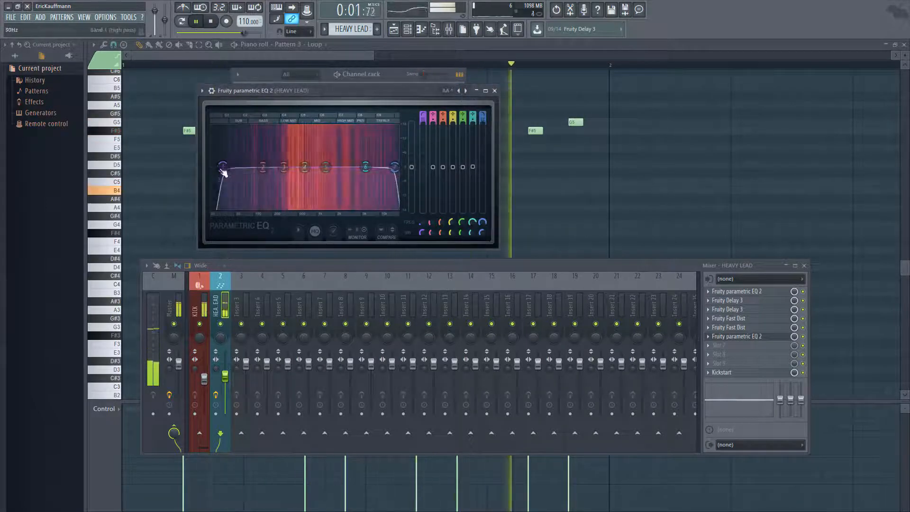
- Raise the new EQ's high-pass band into the bass range, close the EQ and stop playback
{"action": "left_click_drag", "start_coordinate": [222, 167], "coordinate": [263, 166]}
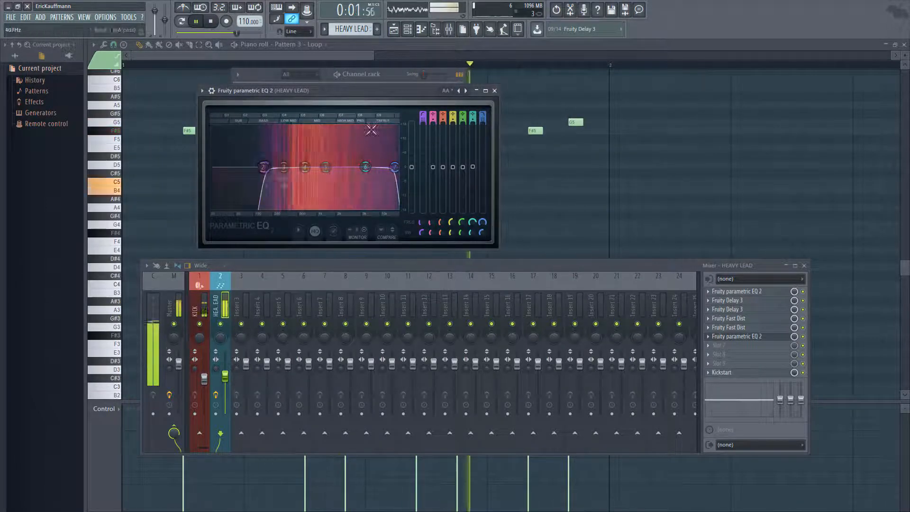
{"action": "left_click", "coordinate": [494, 90]}
{"action": "key", "text": "space"}
- Transpose all notes of the Pattern 3 - Loop piano roll down one octave and play the result
{"action": "left_click", "coordinate": [307, 56]}
{"action": "scroll", "coordinate": [471, 144], "scroll_direction": "up", "scroll_amount": 1}
{"action": "scroll", "coordinate": [531, 147], "scroll_direction": "up", "scroll_amount": 1}
{"action": "scroll", "coordinate": [580, 147], "scroll_direction": "down", "scroll_amount": 2}
{"action": "scroll", "coordinate": [585, 146], "scroll_direction": "up", "scroll_amount": 3}
{"action": "scroll", "coordinate": [588, 144], "scroll_direction": "down", "scroll_amount": 1}
{"action": "left_click_drag", "start_coordinate": [661, 101], "coordinate": [2, 313]}
{"action": "scroll", "coordinate": [642, 179], "scroll_direction": "down", "scroll_amount": 3}
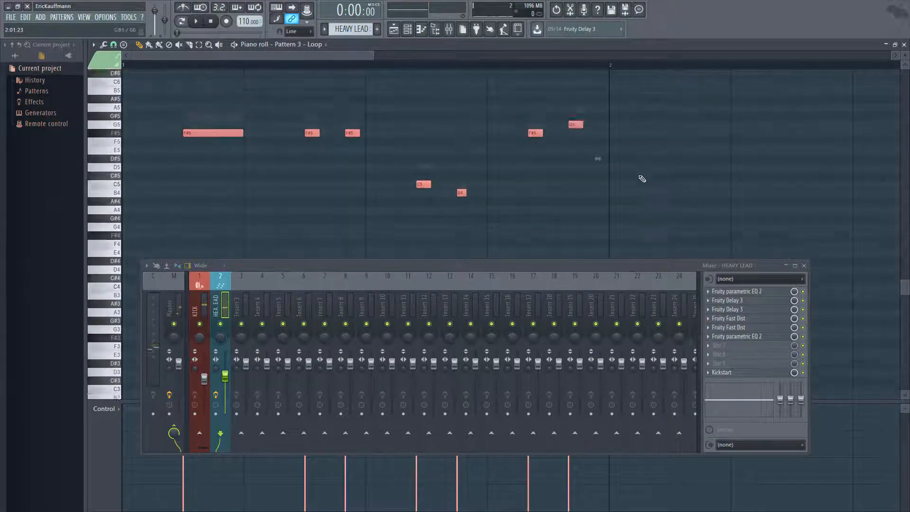
{"action": "key", "text": "ctrl+Down"}
{"action": "key", "text": "space"}
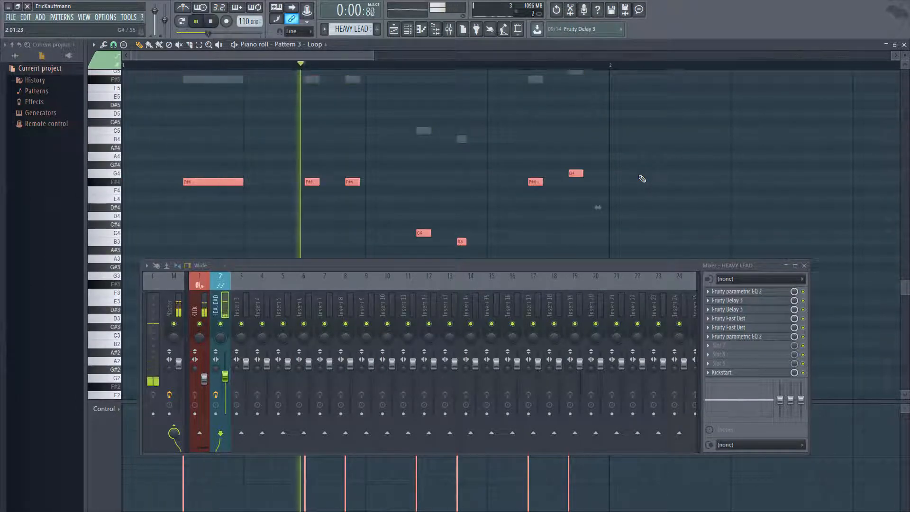
{"action": "scroll", "coordinate": [599, 175], "scroll_direction": "down", "scroll_amount": 2}
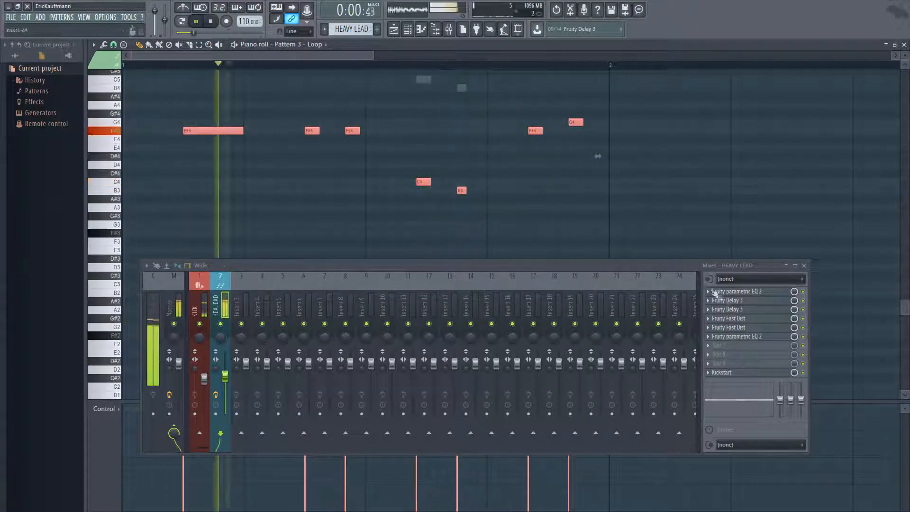
- Open the first Fruity Delay 3 on HEAVY LEAD, observe its modulated delay time during playback, and stop
{"action": "left_click", "coordinate": [738, 302]}
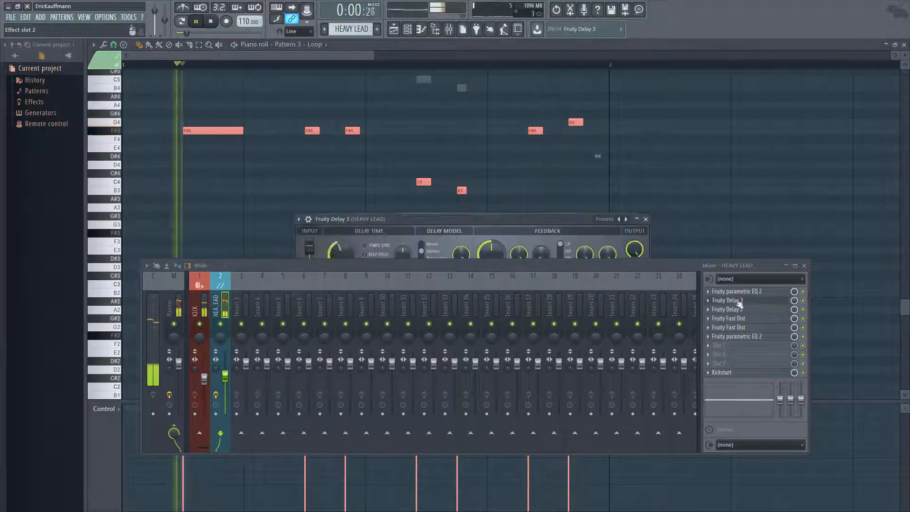
{"action": "mouse_move", "coordinate": [508, 256]}
{"action": "left_mouse_down"}
{"action": "mouse_move", "coordinate": [505, 320]}
{"action": "mouse_move", "coordinate": [505, 243]}
{"action": "left_mouse_up"}
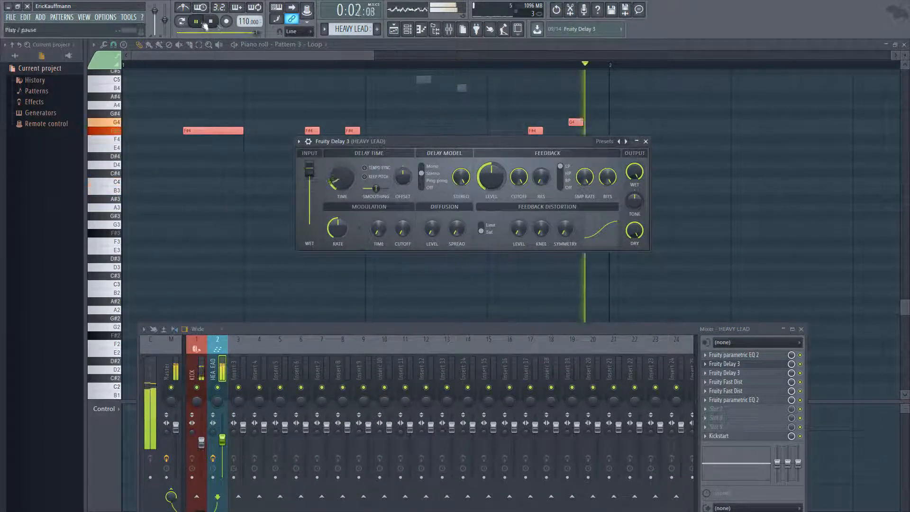
{"action": "key", "text": "space"}
- Replace the Fruity Envelope Controller's notes with two consecutive half-bar F#5 notes filling the first bar, and start playback
{"action": "left_click", "coordinate": [407, 30]}
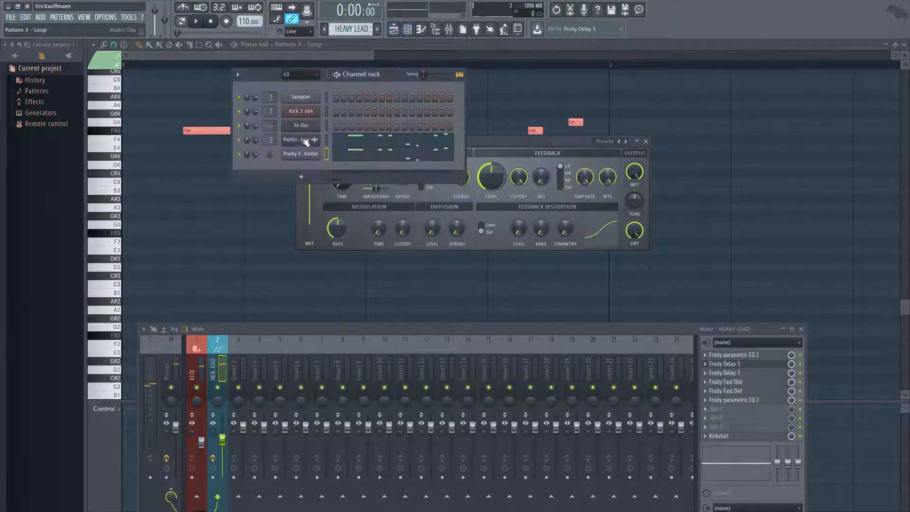
{"action": "left_click", "coordinate": [306, 157]}
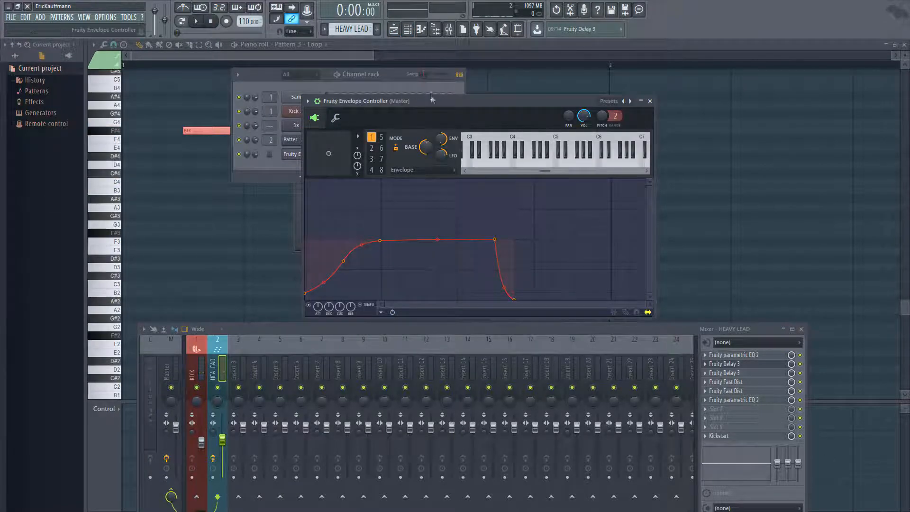
{"action": "left_click_drag", "start_coordinate": [430, 100], "coordinate": [421, 216]}
{"action": "left_click", "coordinate": [386, 155]}
{"action": "left_click", "coordinate": [360, 155]}
{"action": "scroll", "coordinate": [360, 142], "scroll_direction": "up", "scroll_amount": 5}
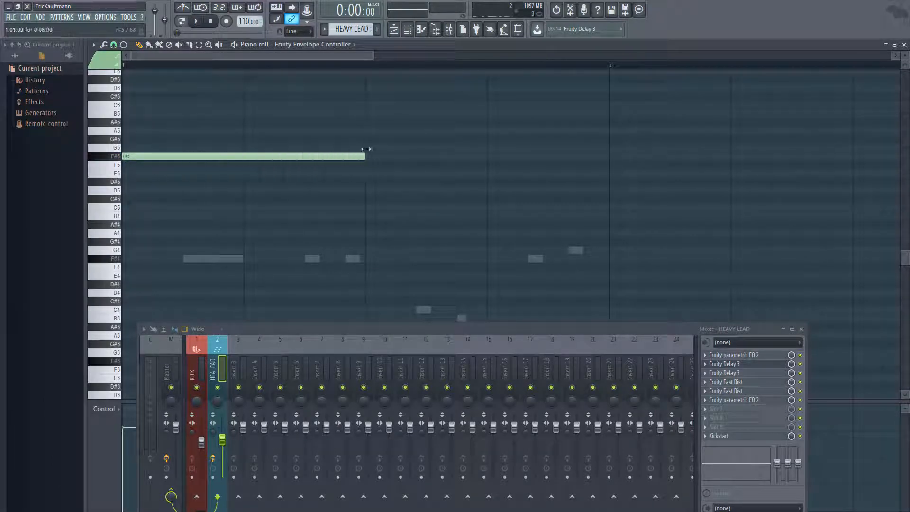
{"action": "left_click", "coordinate": [370, 159]}
{"action": "left_click", "coordinate": [200, 28]}
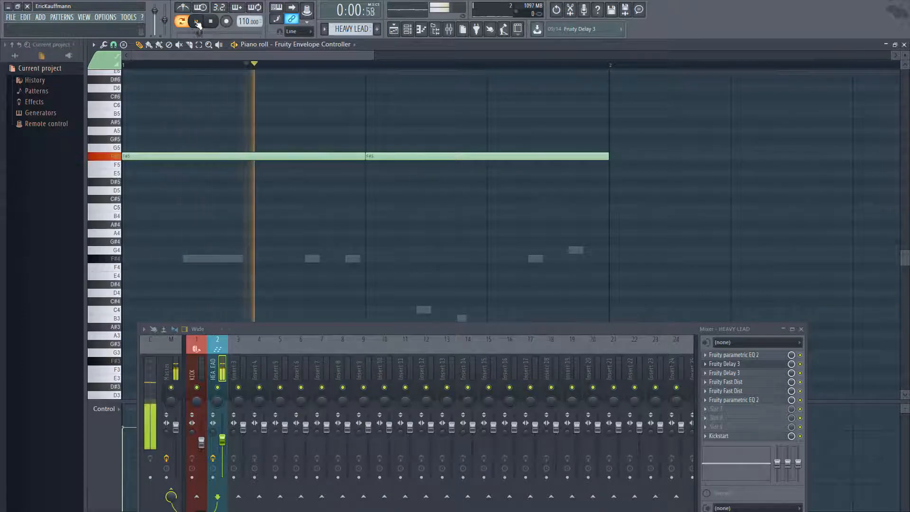
- Examine how the Fruity Envelope Controller moves the first Fruity Delay 3's time knob during playback, then close the delay
{"action": "left_click", "coordinate": [741, 365]}
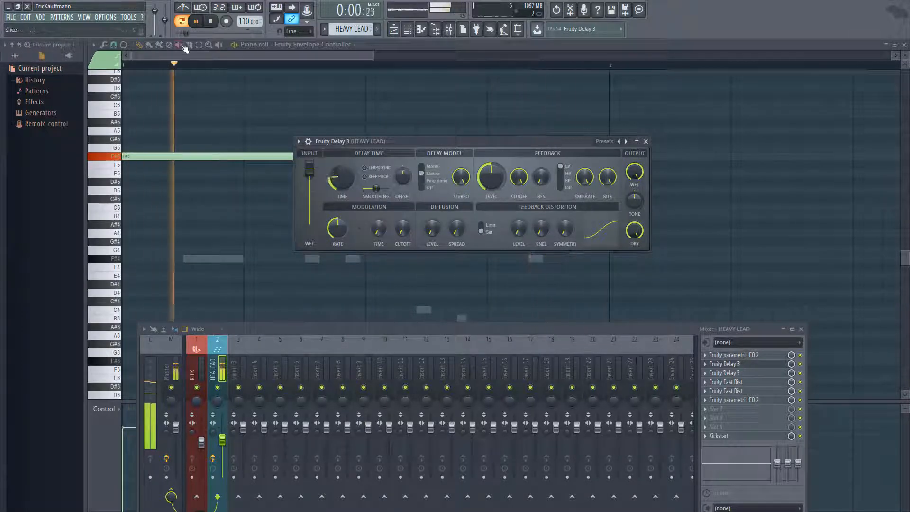
{"action": "key", "text": "F6"}
{"action": "left_click", "coordinate": [357, 159]}
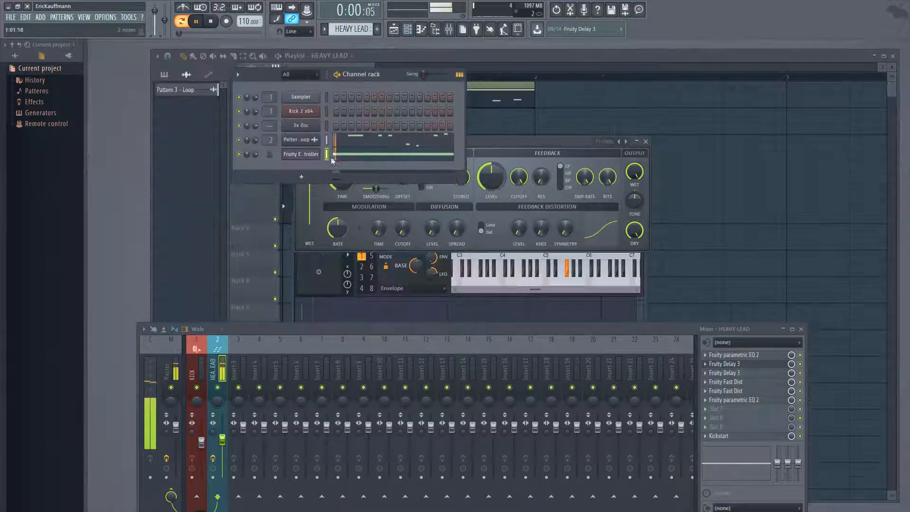
{"action": "double_click", "coordinate": [309, 155]}
{"action": "left_click", "coordinate": [382, 209]}
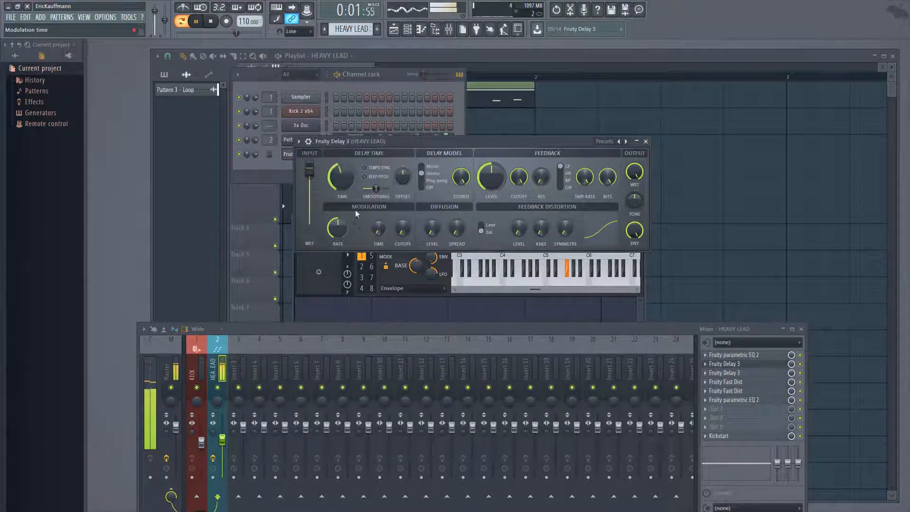
{"action": "left_click", "coordinate": [646, 142]}
- Reshape the Fruity Envelope Controller's envelope to a flat -50% level stepping down at beat 2 to a flat level around -75%, and close it
{"action": "left_click_drag", "start_coordinate": [461, 219], "coordinate": [459, 106]}
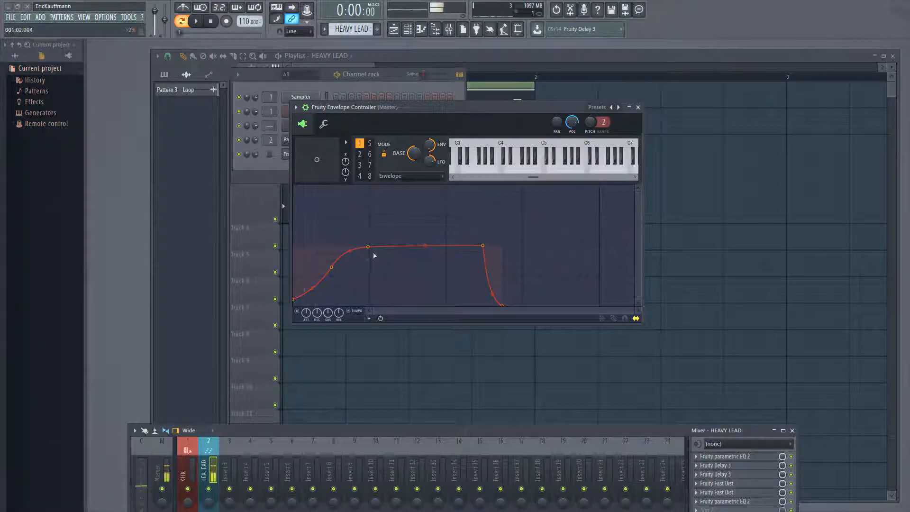
{"action": "right_click", "coordinate": [337, 269]}
{"action": "left_click", "coordinate": [334, 278]}
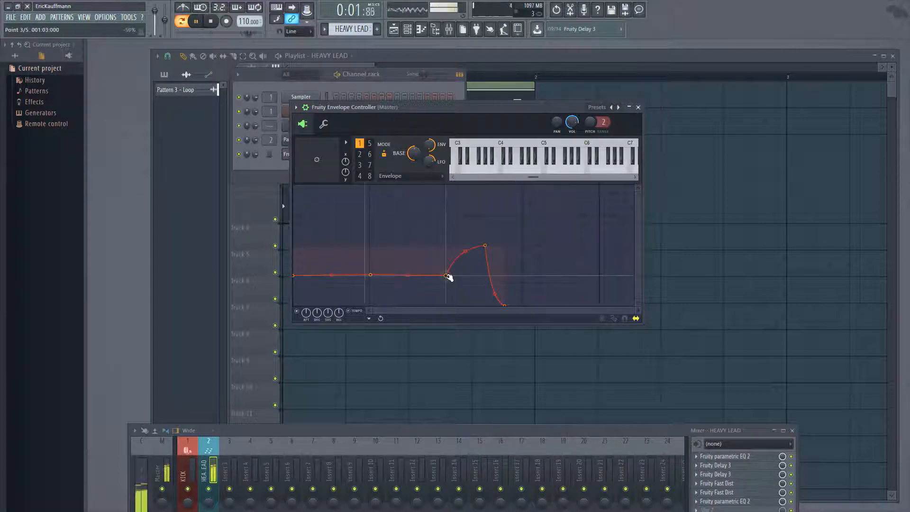
{"action": "left_click_drag", "start_coordinate": [485, 245], "coordinate": [457, 286]}
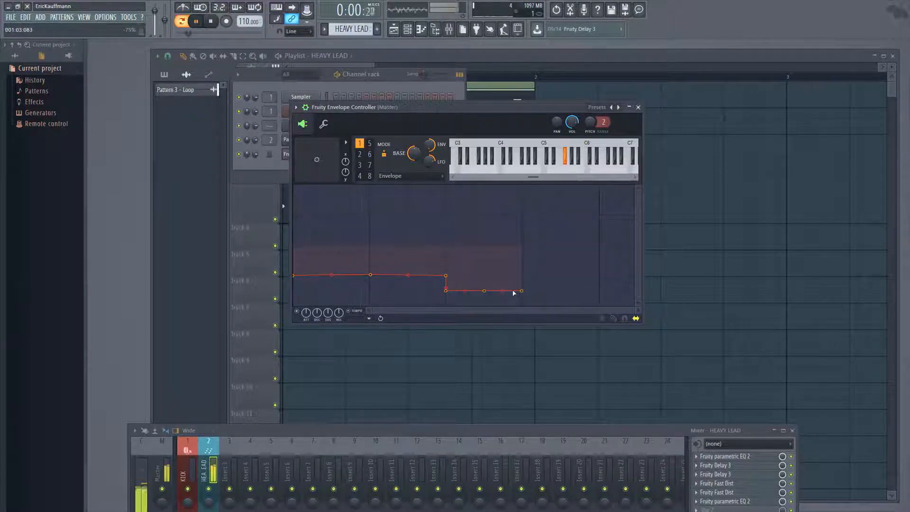
{"action": "right_click", "coordinate": [449, 275]}
{"action": "left_click", "coordinate": [463, 289]}
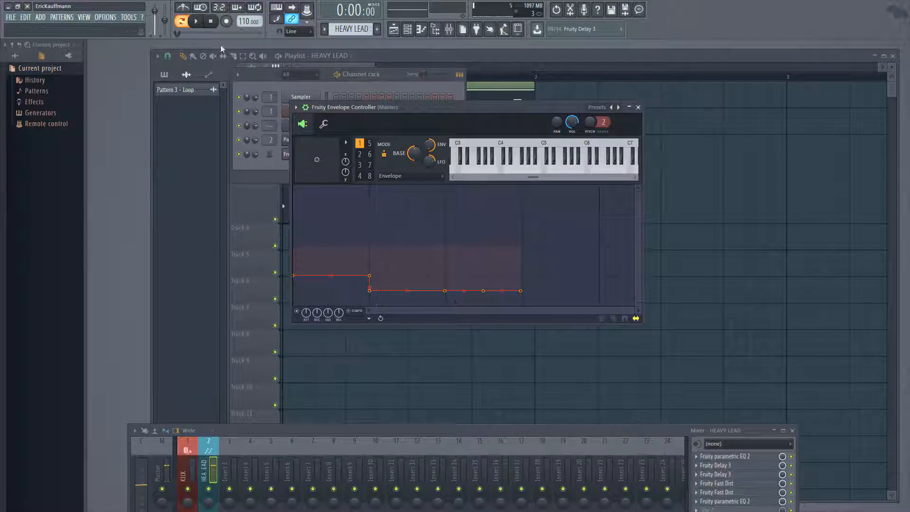
{"action": "left_click", "coordinate": [637, 108]}
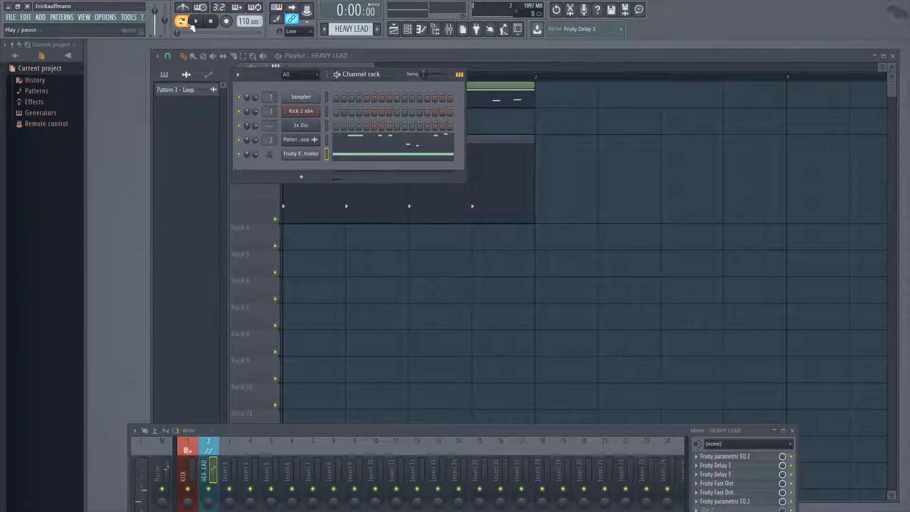
- Audition the lead with the kick in song mode and open the second Fruity Delay 3 on HEAVY LEAD during playback
{"action": "left_click", "coordinate": [196, 24]}
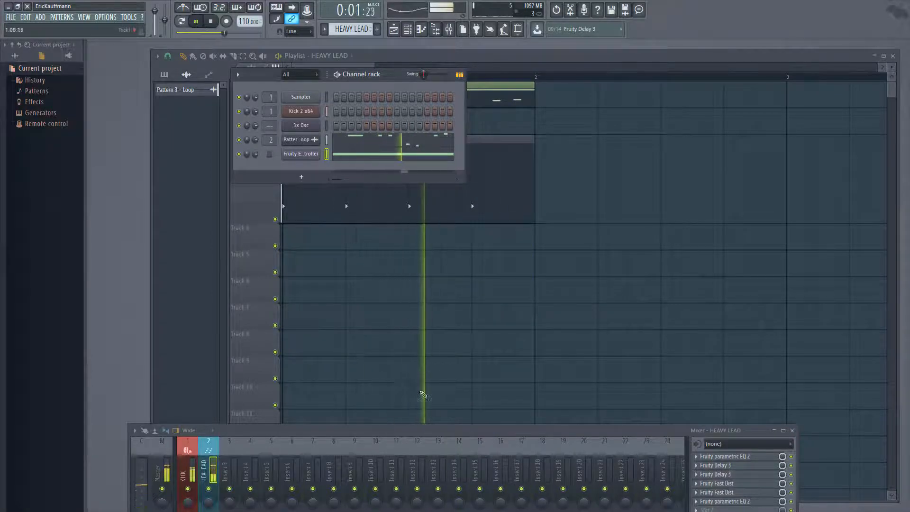
{"action": "left_click_drag", "start_coordinate": [398, 430], "coordinate": [397, 305]}
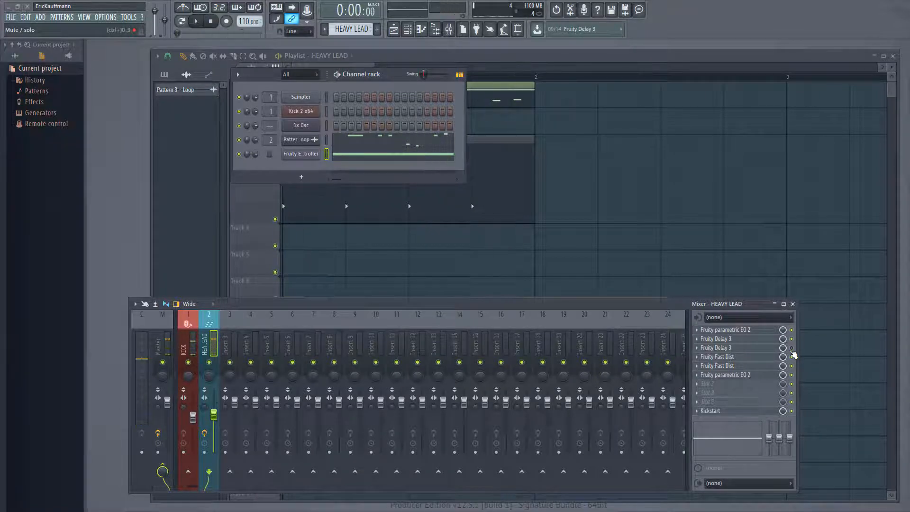
{"action": "left_click", "coordinate": [721, 347]}
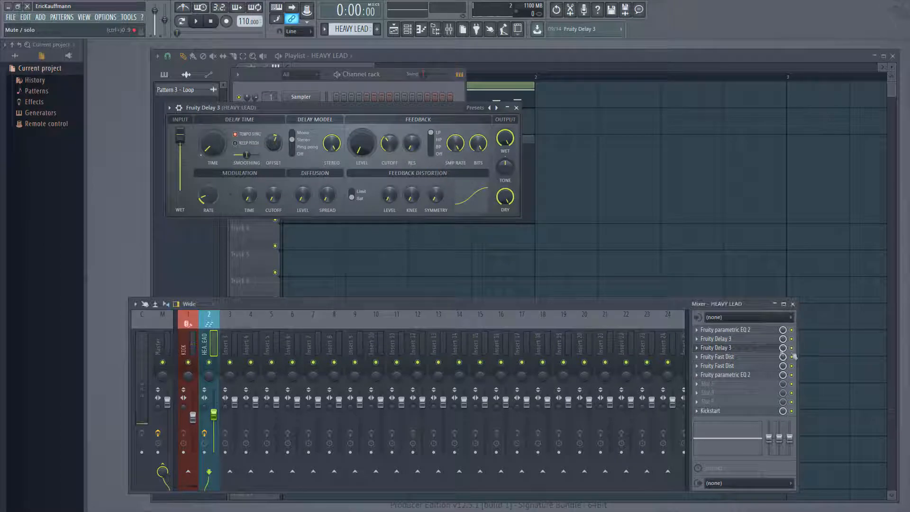
{"action": "left_click_drag", "start_coordinate": [332, 104], "coordinate": [450, 120]}
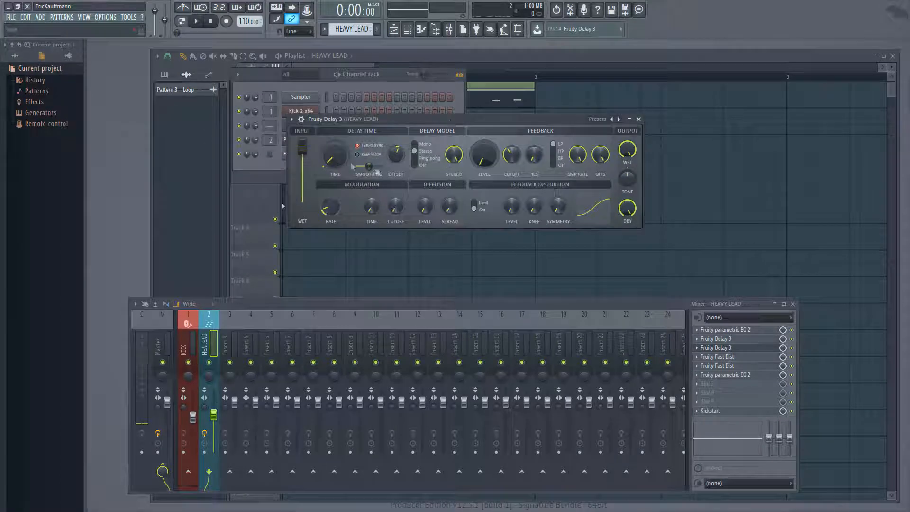
{"action": "left_click", "coordinate": [198, 24]}
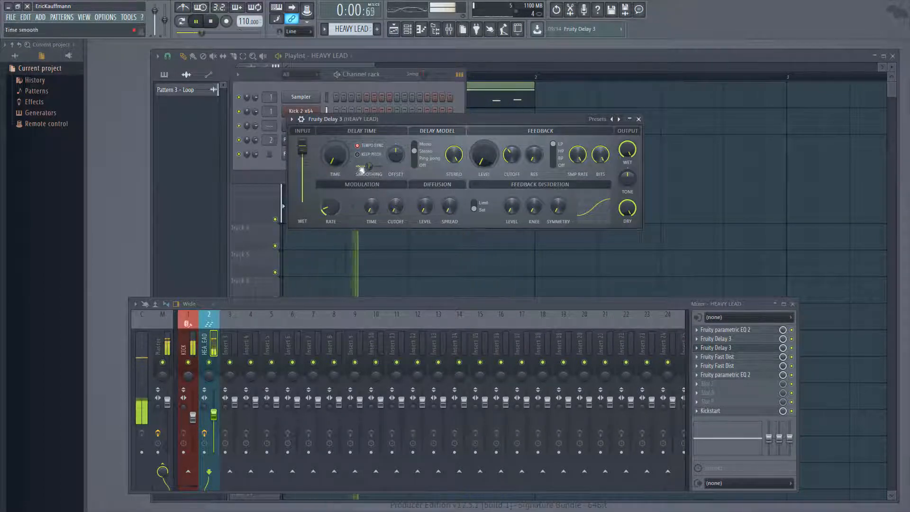
- Try the second delay with tempo sync off, a longer time and about 61.7% feedback, then restore tempo sync and minimum time
{"action": "left_click", "coordinate": [357, 145]}
{"action": "left_click_drag", "start_coordinate": [335, 155], "coordinate": [335, 142]}
{"action": "left_click_drag", "start_coordinate": [484, 155], "coordinate": [484, 132]}
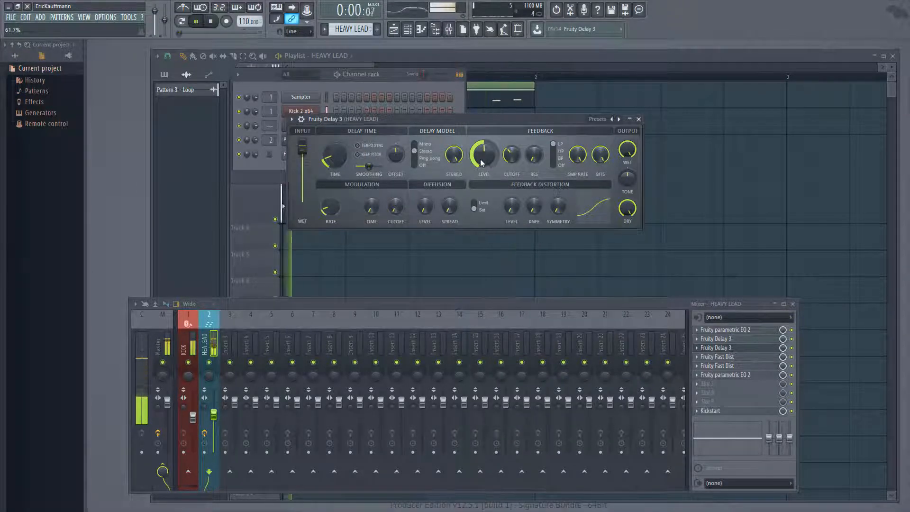
{"action": "left_click", "coordinate": [358, 146]}
{"action": "left_click_drag", "start_coordinate": [335, 152], "coordinate": [333, 160]}
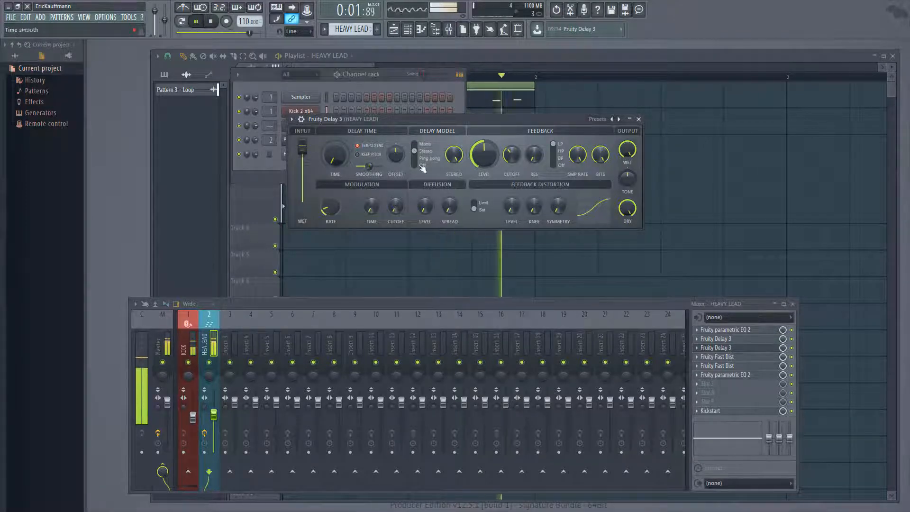
- Set the second delay's feedback level low, cutoff to maximum and sample rate to about 499 Hz, with tempo sync off and minimum time
{"action": "left_click_drag", "start_coordinate": [513, 157], "coordinate": [489, 156]}
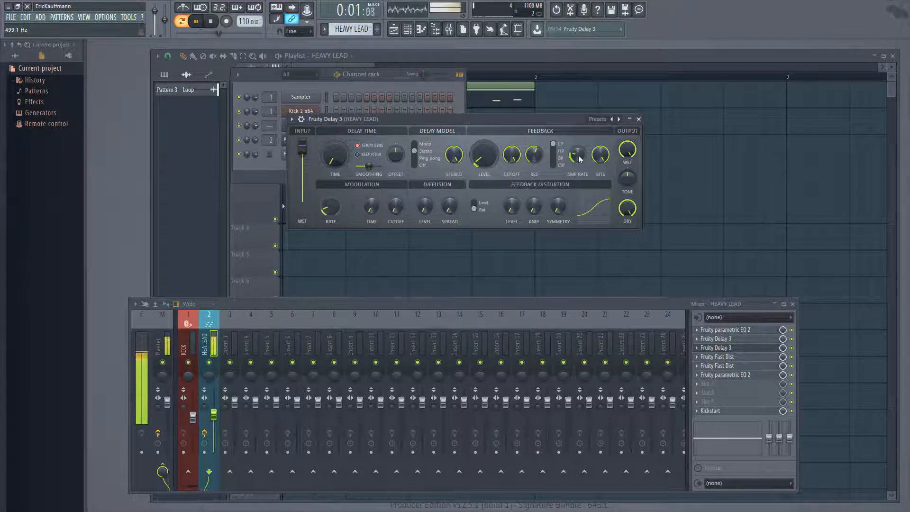
{"action": "left_click", "coordinate": [197, 22]}
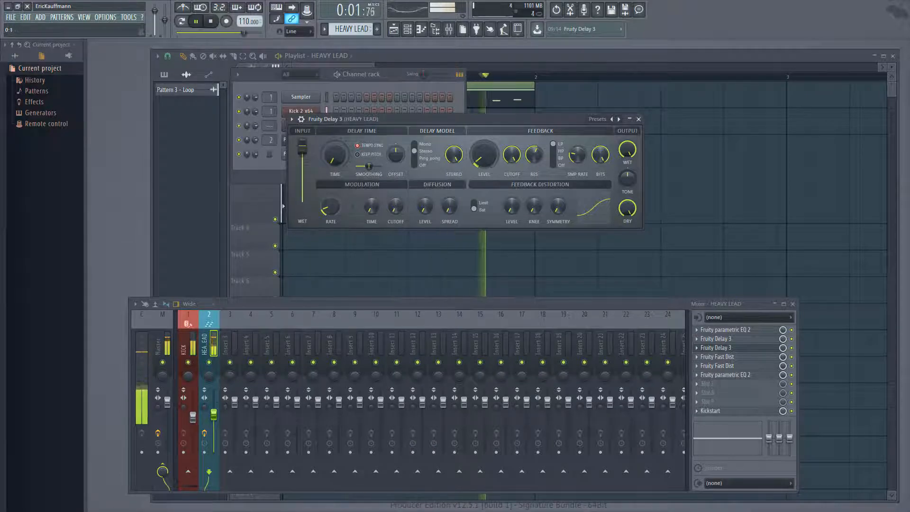
{"action": "left_click_drag", "start_coordinate": [339, 162], "coordinate": [340, 182]}
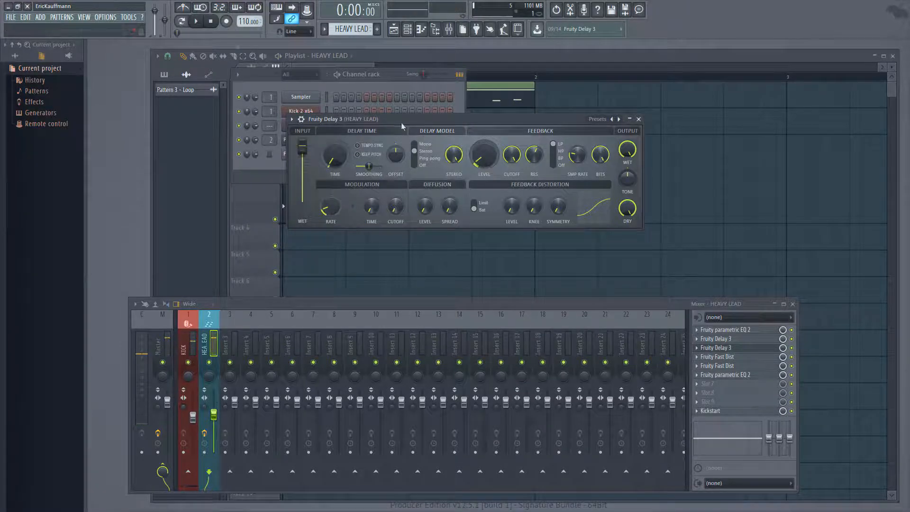
- Move HEAVY LEAD's last Fruity parametric EQ 2 down to slot 8 and load Effector into slot 6, keeping both windows accessible
{"action": "left_click_drag", "start_coordinate": [452, 305], "coordinate": [442, 265]}
{"action": "left_click", "coordinate": [758, 315]}
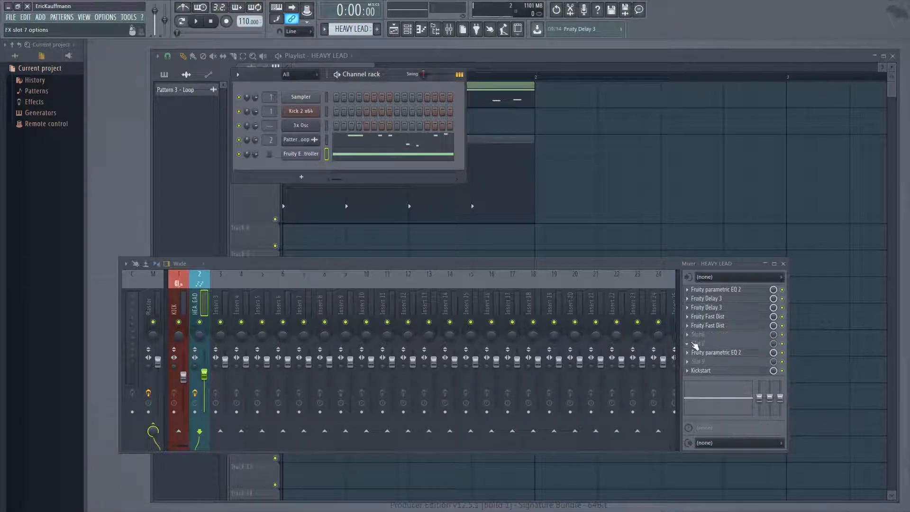
{"action": "left_click", "coordinate": [688, 334]}
{"action": "mouse_move", "coordinate": [698, 308]}
{"action": "left_click", "coordinate": [647, 131]}
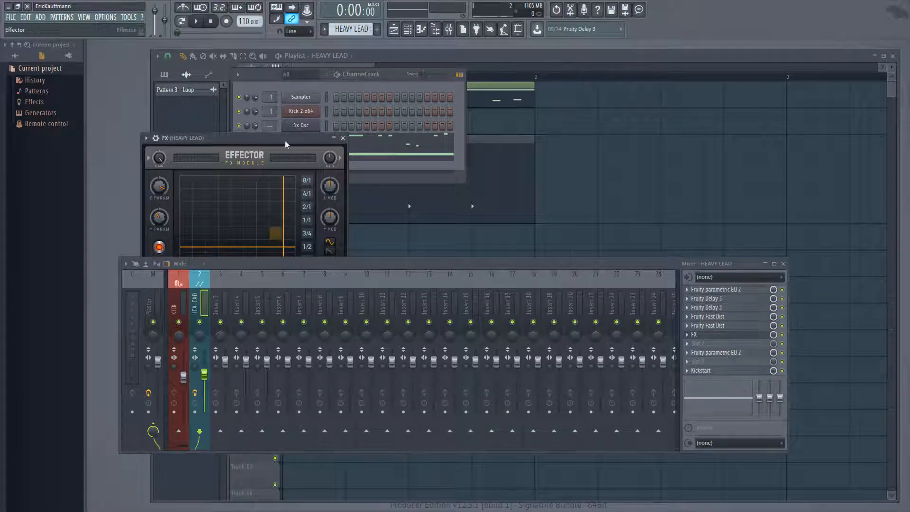
{"action": "left_click_drag", "start_coordinate": [286, 141], "coordinate": [508, 77]}
{"action": "left_click_drag", "start_coordinate": [490, 266], "coordinate": [506, 304]}
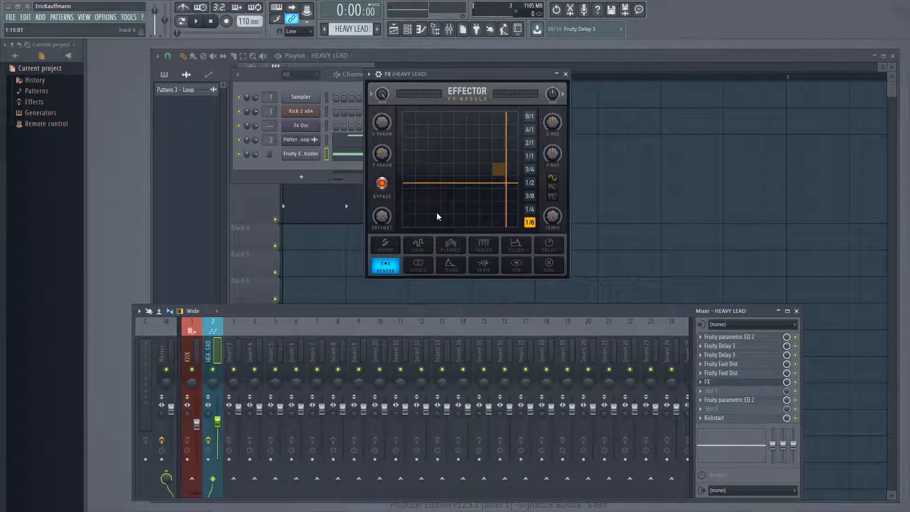
- Take Effector out of bypass, adjust its dry/wet mix and select the Vox effect with pad Y at about 72.8 during playback
{"action": "left_click_drag", "start_coordinate": [384, 218], "coordinate": [385, 247]}
{"action": "key", "text": "space"}
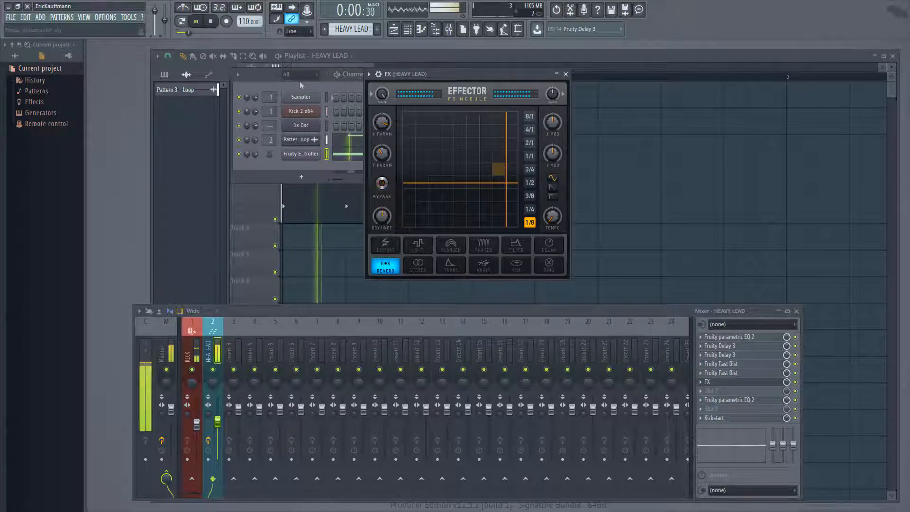
{"action": "left_click", "coordinate": [516, 264]}
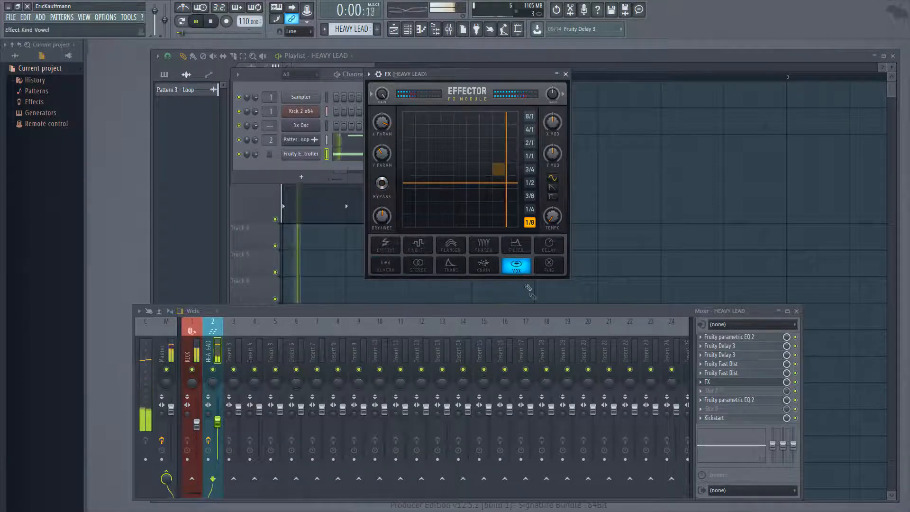
{"action": "left_click", "coordinate": [435, 213]}
{"action": "left_click_drag", "start_coordinate": [435, 214], "coordinate": [484, 142]}
{"action": "key", "text": "space"}
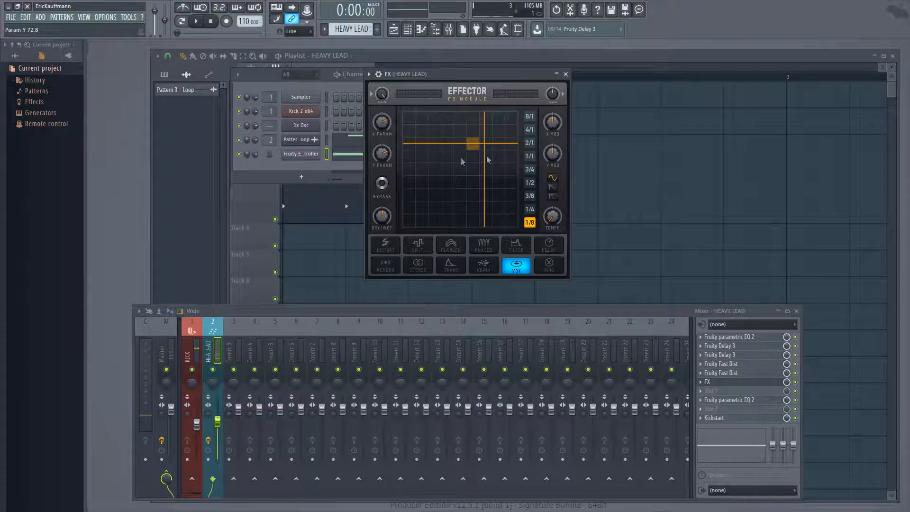
- Link Effector's X parameter to Fruity Envelope Controller - Articulator 2
{"action": "right_click", "coordinate": [386, 124]}
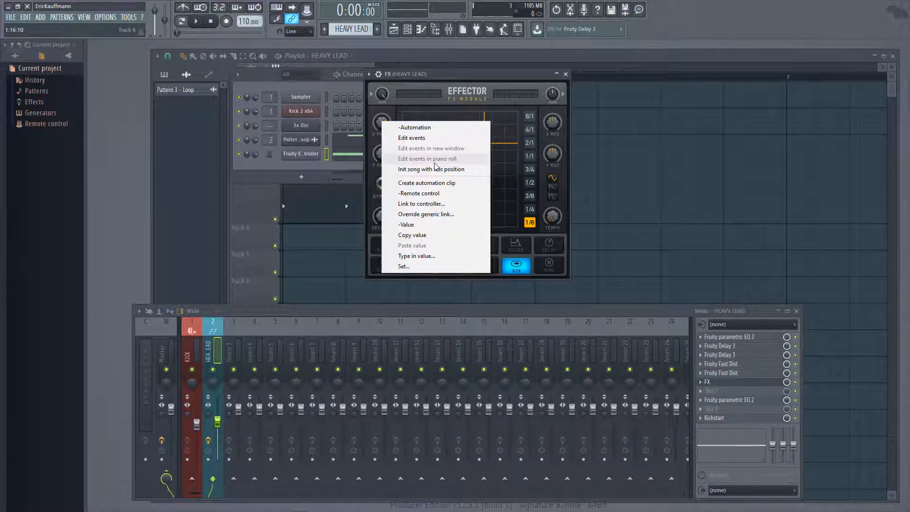
{"action": "left_click", "coordinate": [421, 204]}
{"action": "left_click", "coordinate": [457, 237]}
{"action": "left_click", "coordinate": [451, 285]}
{"action": "left_click", "coordinate": [498, 343]}
- Link Effector's Y parameter to Fruity Envelope Controller - Articulator 2 and close Effector
{"action": "right_click", "coordinate": [384, 153]}
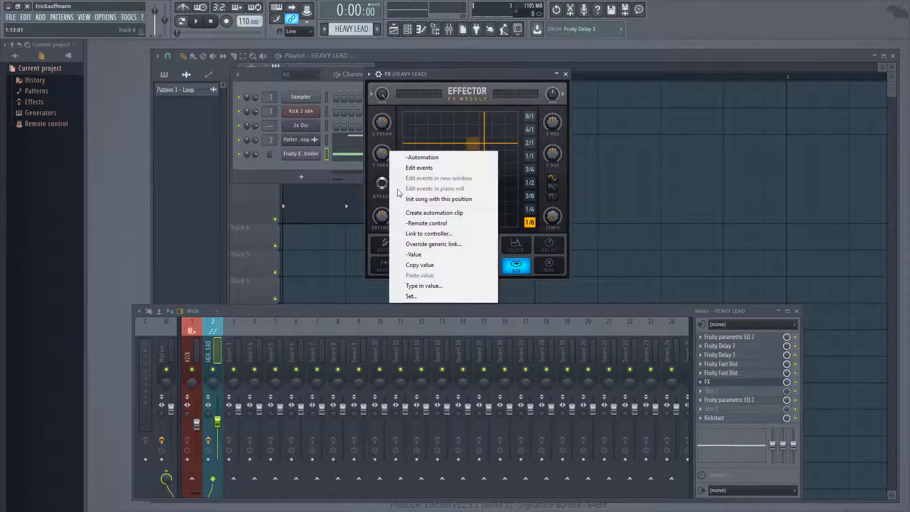
{"action": "left_click", "coordinate": [429, 234]}
{"action": "left_click", "coordinate": [452, 237]}
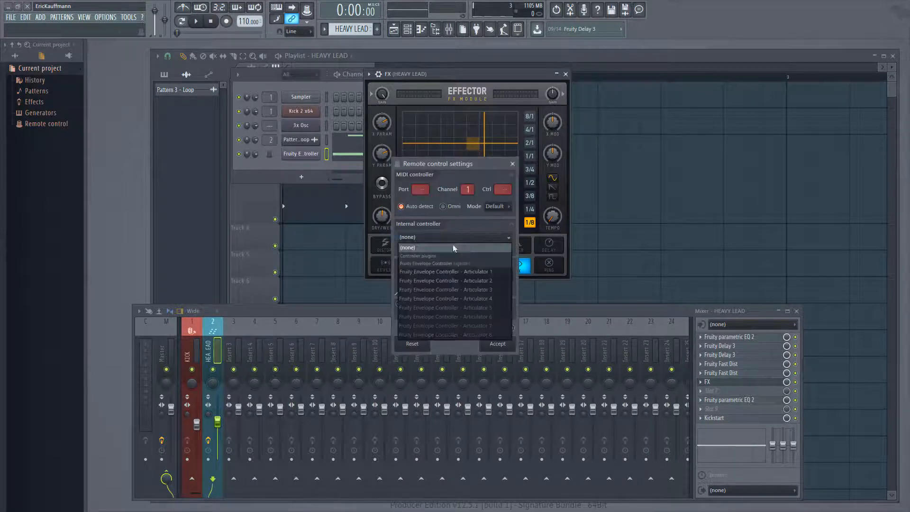
{"action": "left_click", "coordinate": [445, 280]}
{"action": "left_click", "coordinate": [498, 343]}
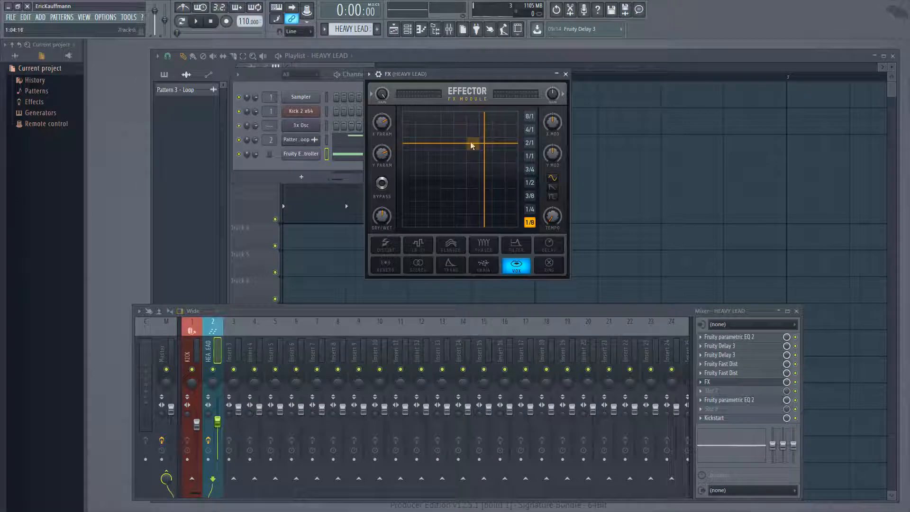
{"action": "left_click", "coordinate": [566, 74]}
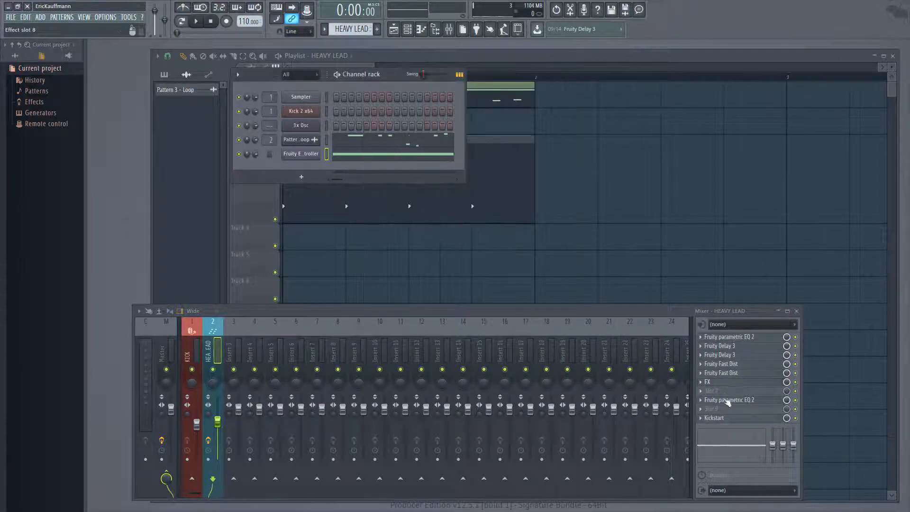
- Load a second Effector into HEAVY LEAD's slot 7 with bypass off and reverb selected, close it and audition the lead
{"action": "left_click", "coordinate": [702, 394]}
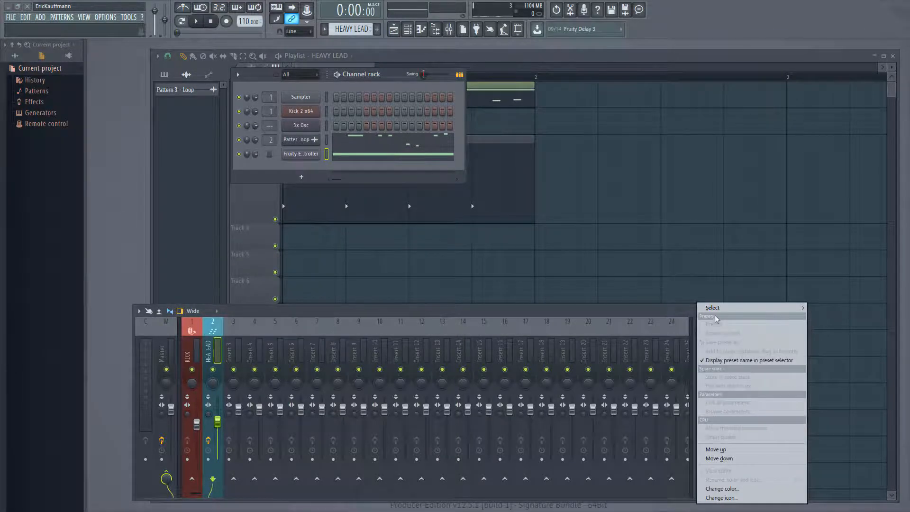
{"action": "mouse_move", "coordinate": [712, 307]}
{"action": "left_click", "coordinate": [660, 129]}
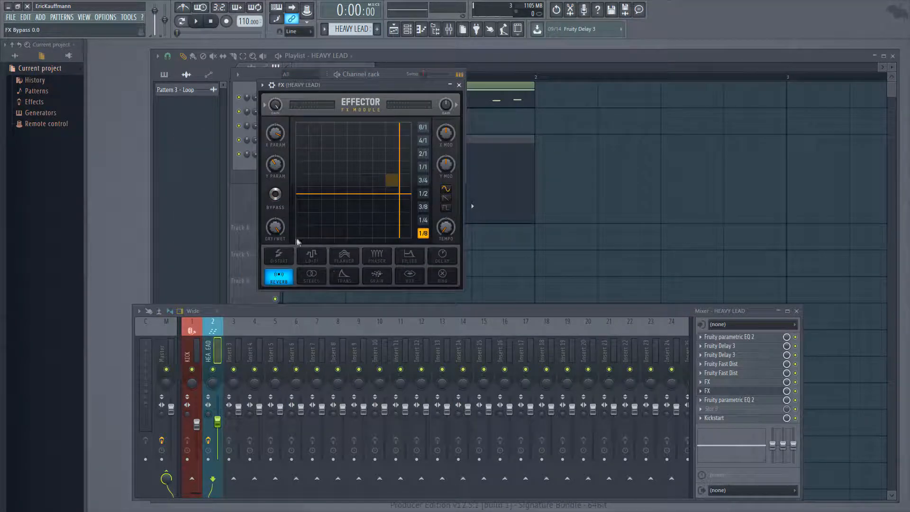
{"action": "left_click", "coordinate": [451, 89]}
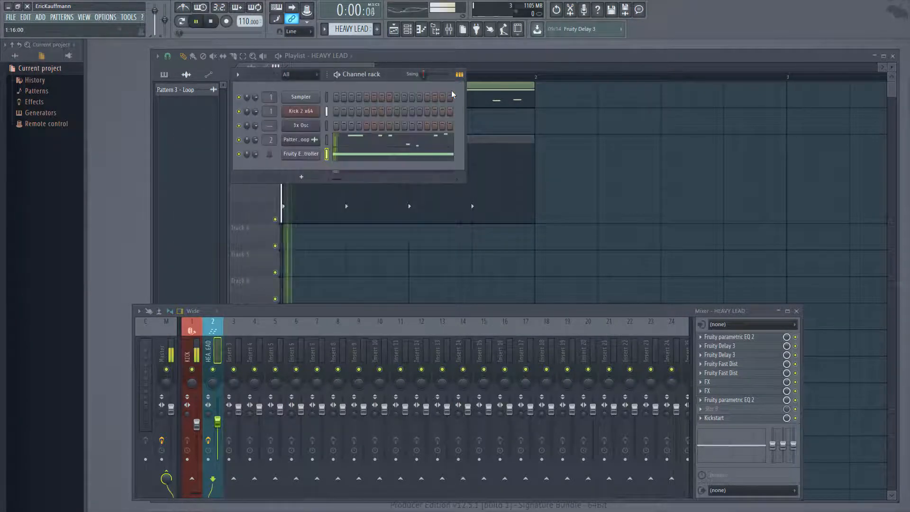
{"action": "key", "text": "space"}
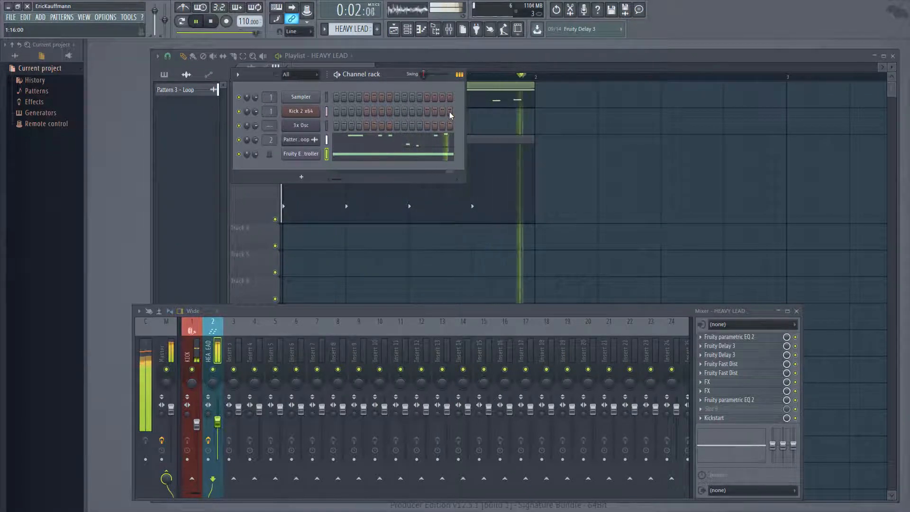
{"action": "key", "text": "space"}
- Open articulator 2 in the Fruity Envelope Controller and clear the decay and sustain / loop end markers from its envelope points
{"action": "left_click", "coordinate": [301, 153]}
{"action": "left_click_drag", "start_coordinate": [390, 107], "coordinate": [382, 62]}
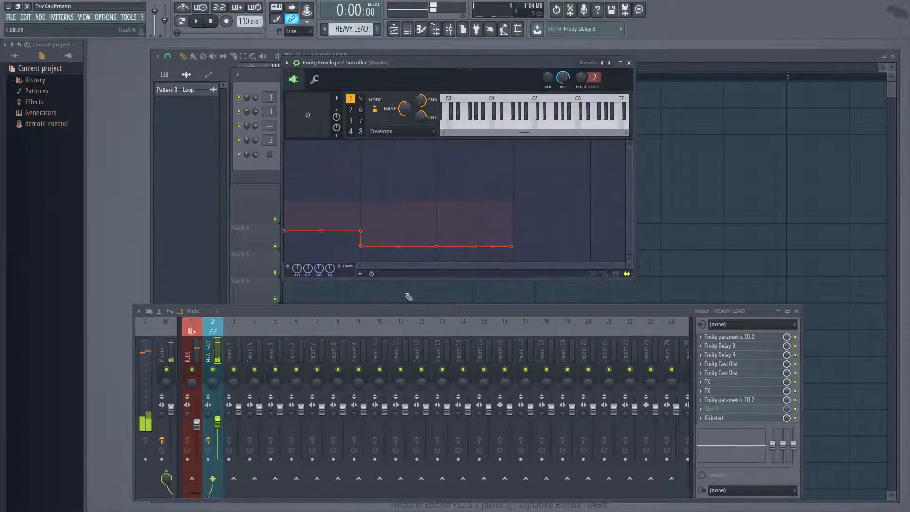
{"action": "left_click_drag", "start_coordinate": [397, 316], "coordinate": [397, 338]}
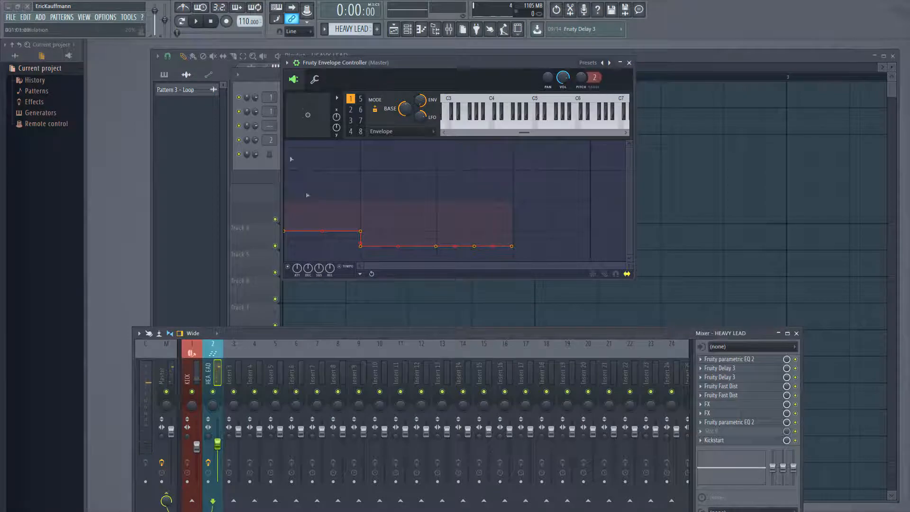
{"action": "left_click", "coordinate": [351, 109]}
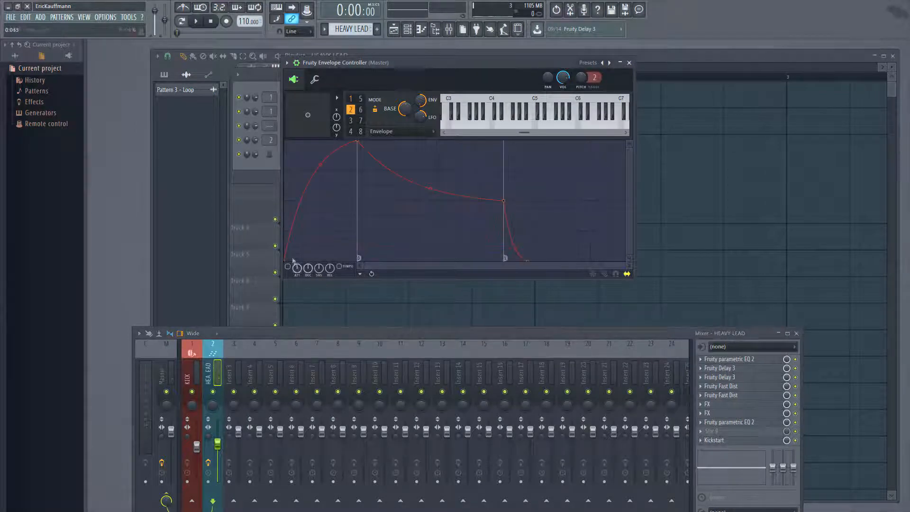
{"action": "right_click", "coordinate": [358, 142]}
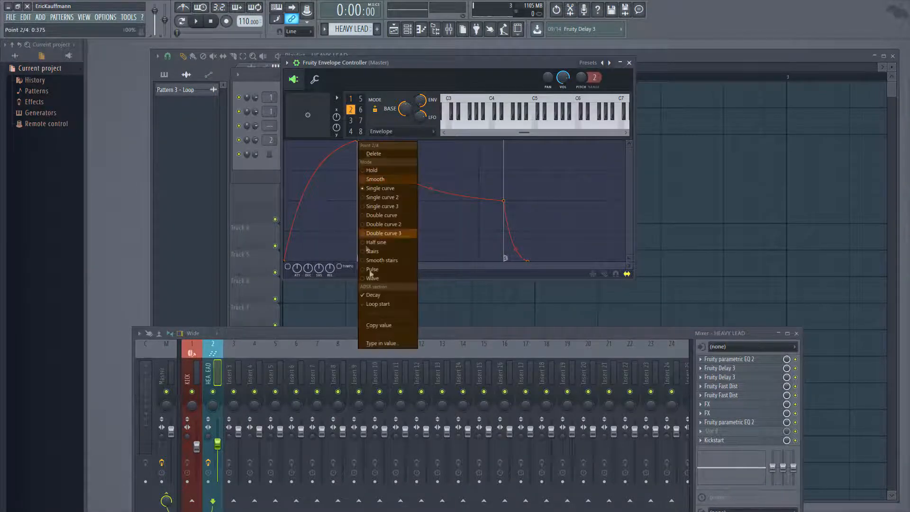
{"action": "left_click", "coordinate": [379, 299]}
{"action": "right_click", "coordinate": [503, 201]}
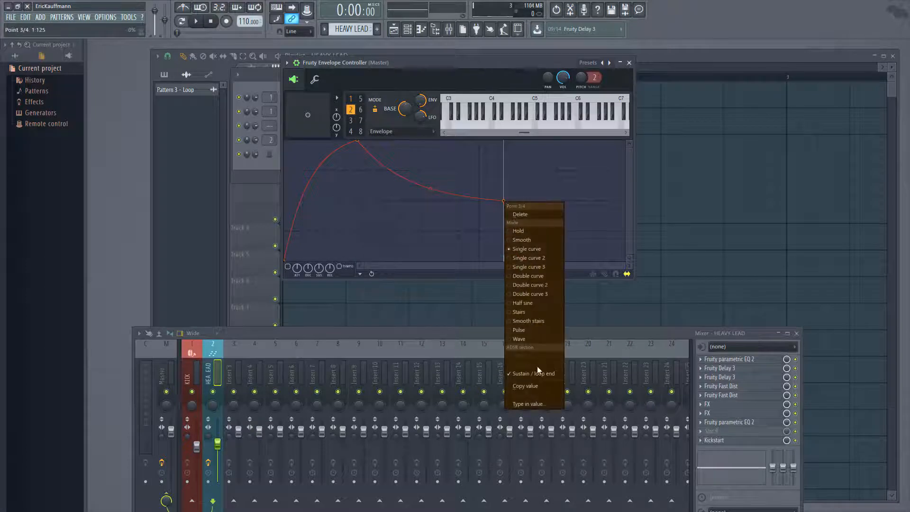
{"action": "left_click", "coordinate": [534, 372]}
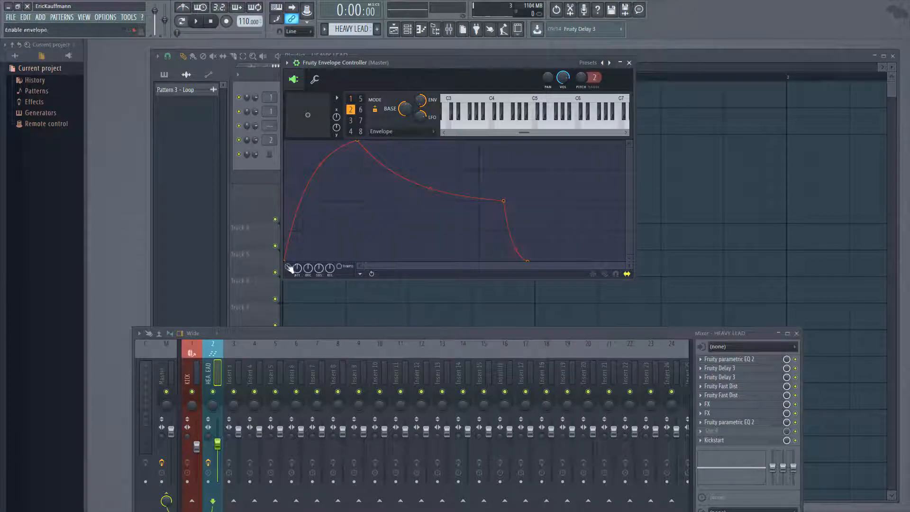
- Enable articulator 2's envelope and shape it from 0% down to -100% near the 1.000 mark and back to 0% during playback
{"action": "left_click_drag", "start_coordinate": [279, 213], "coordinate": [283, 203]}
{"action": "left_click_drag", "start_coordinate": [356, 143], "coordinate": [478, 201]}
{"action": "key", "text": "space"}
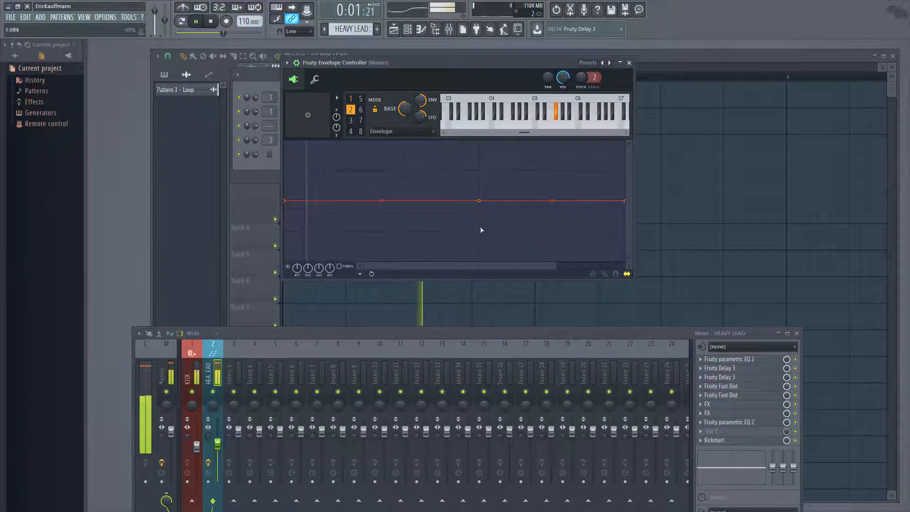
{"action": "left_click_drag", "start_coordinate": [479, 201], "coordinate": [480, 269]}
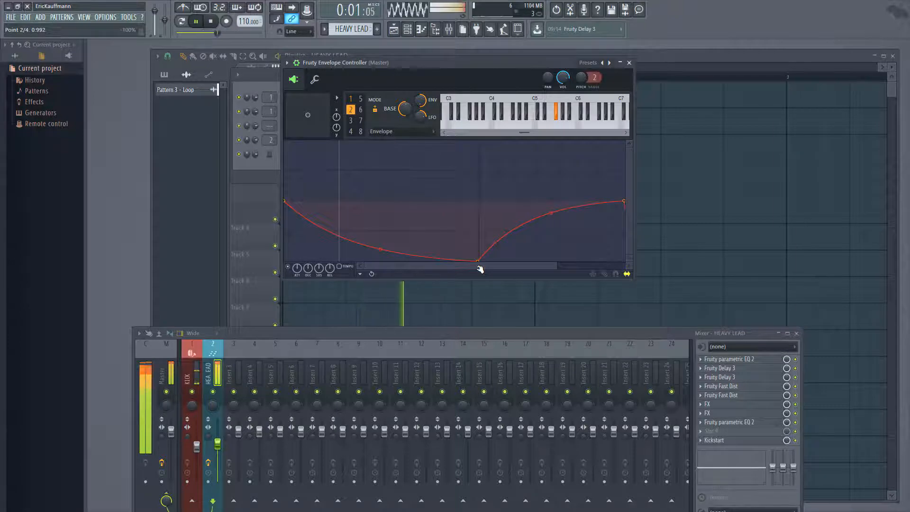
- Open both Effectors, set the second one's reverb pad to X about 15.6 with a high Y, and close it
{"action": "left_click", "coordinate": [720, 405]}
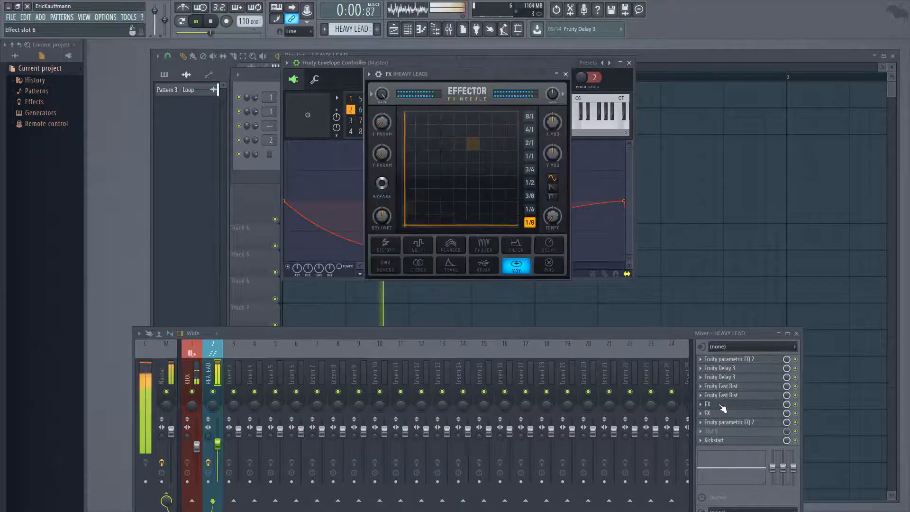
{"action": "left_click", "coordinate": [732, 414]}
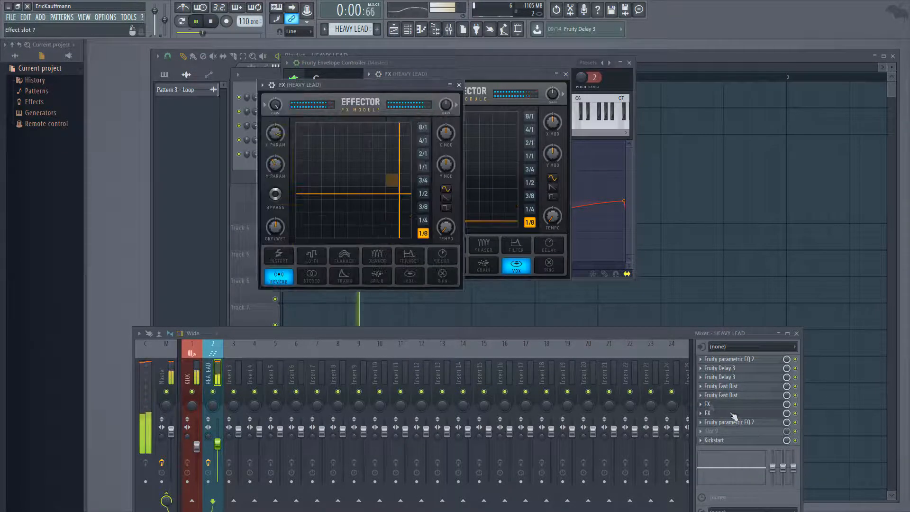
{"action": "left_click_drag", "start_coordinate": [349, 146], "coordinate": [314, 141]}
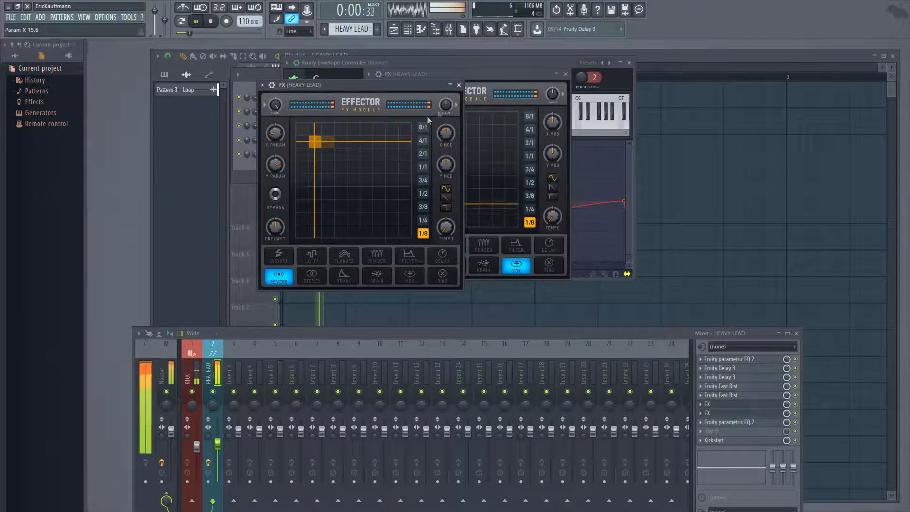
{"action": "left_click", "coordinate": [458, 85]}
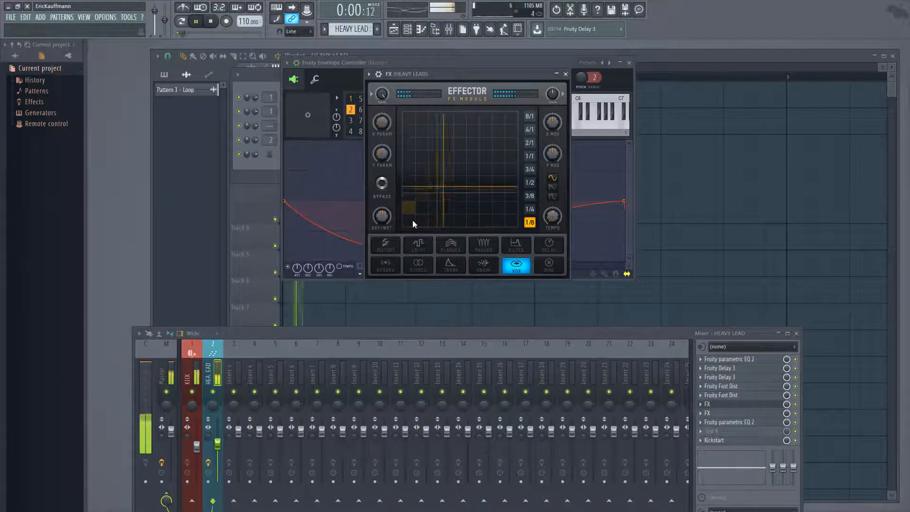
- Try a vertical jump from -100% to a flat 0% level at the 1.000 mark in articulator 2's envelope
{"action": "left_click", "coordinate": [336, 62]}
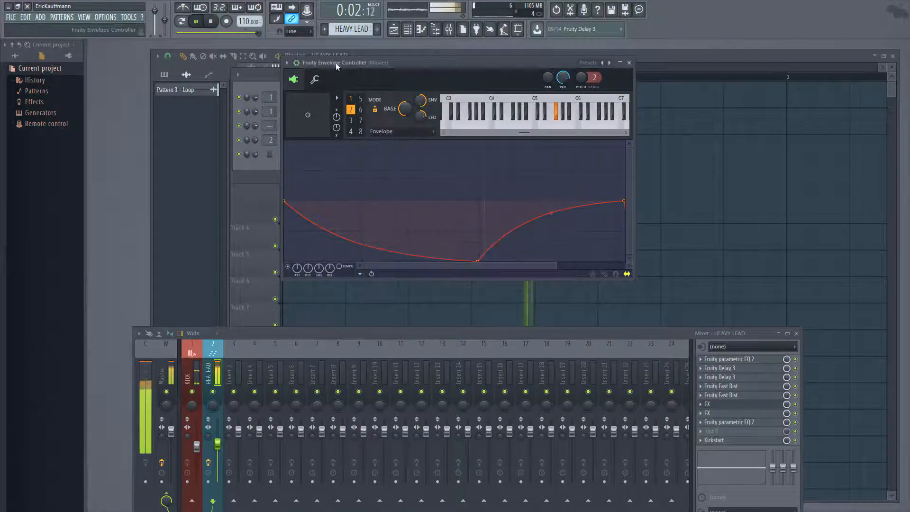
{"action": "left_click_drag", "start_coordinate": [483, 252], "coordinate": [480, 200]}
{"action": "left_click_drag", "start_coordinate": [478, 261], "coordinate": [480, 261]}
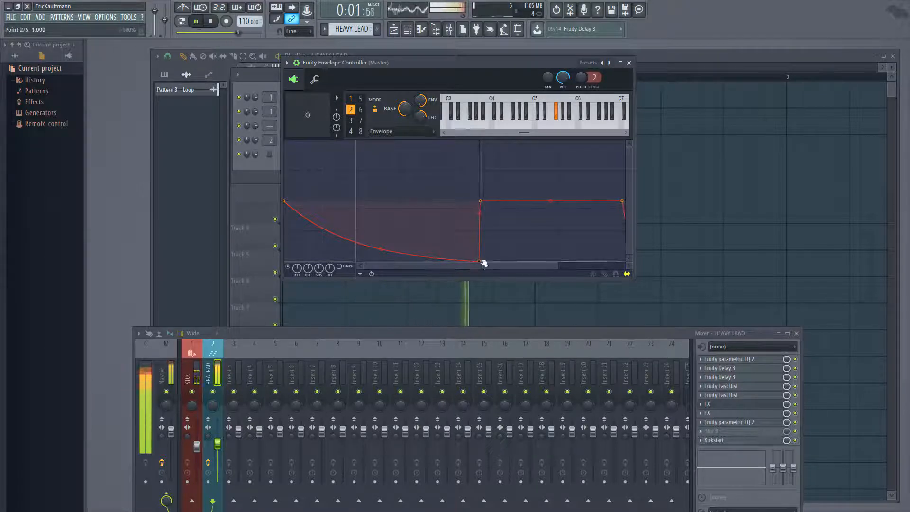
{"action": "left_click_drag", "start_coordinate": [481, 201], "coordinate": [478, 201]}
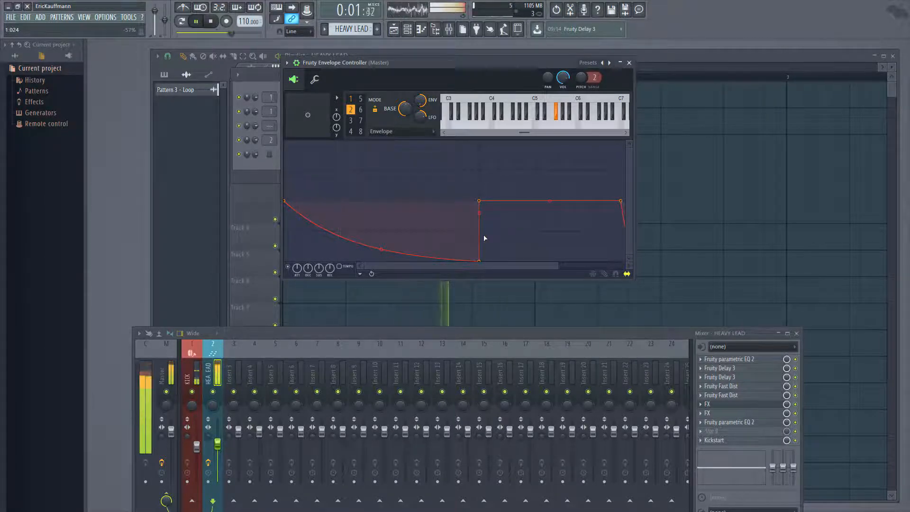
- Replace the jump with two low points ahead of the 1.000 mark and a rise of about 7.5% tension to about -25% there
{"action": "left_click_drag", "start_coordinate": [479, 260], "coordinate": [459, 266]}
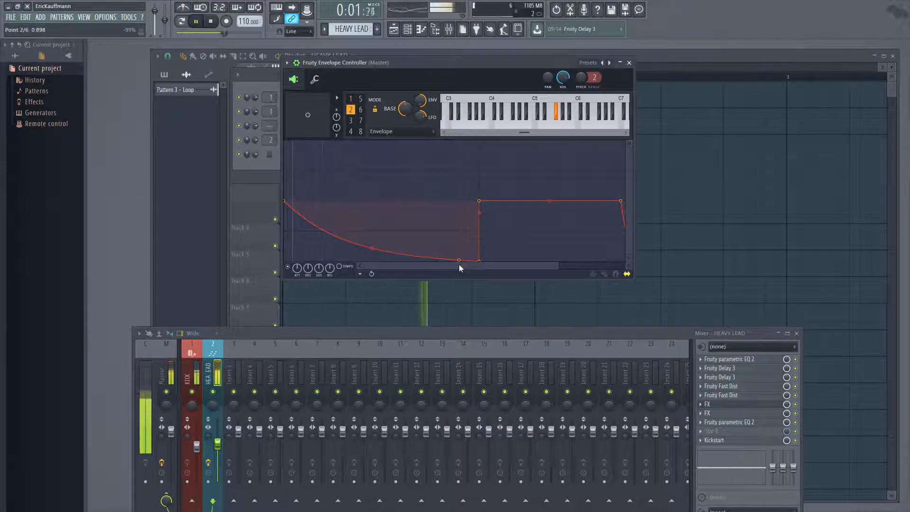
{"action": "right_click", "coordinate": [479, 201]}
{"action": "left_click", "coordinate": [490, 209]}
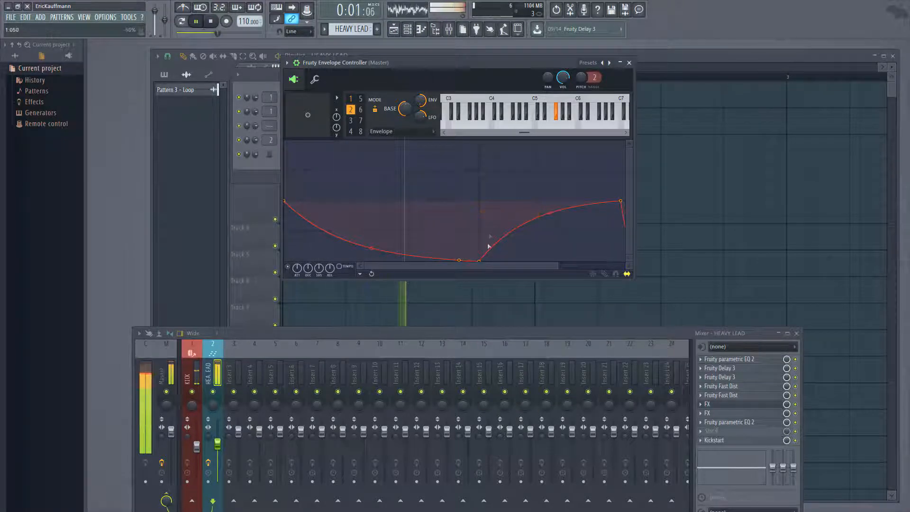
{"action": "right_click", "coordinate": [440, 259]}
{"action": "left_click_drag", "start_coordinate": [479, 260], "coordinate": [481, 231]}
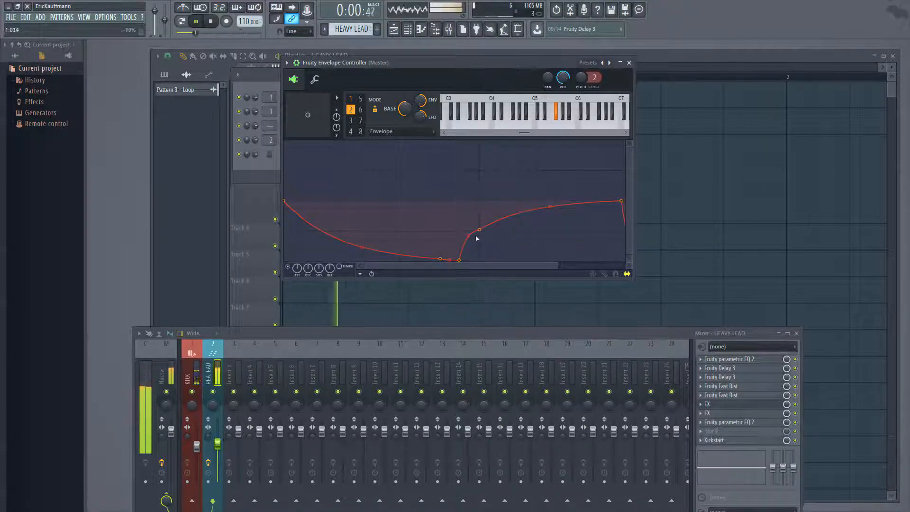
{"action": "left_click_drag", "start_coordinate": [469, 240], "coordinate": [470, 241]}
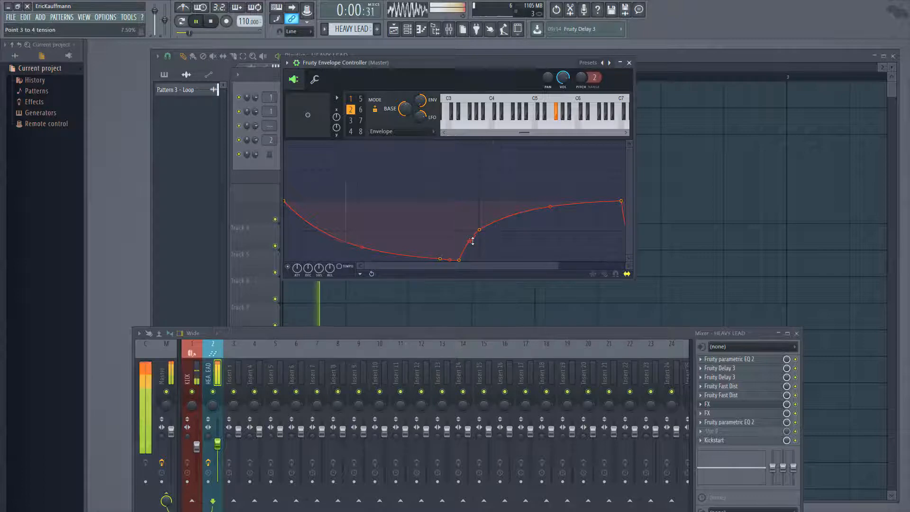
{"action": "left_click_drag", "start_coordinate": [480, 231], "coordinate": [480, 217]}
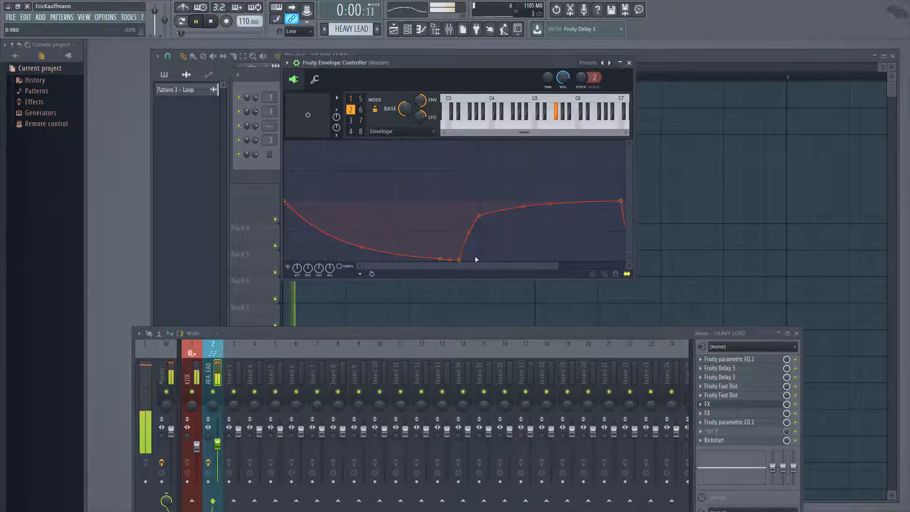
- Lower the envelope point just after the 1.000 mark in articulator 2, stop playback and close the envelope controller
{"action": "left_click_drag", "start_coordinate": [481, 231], "coordinate": [481, 223]}
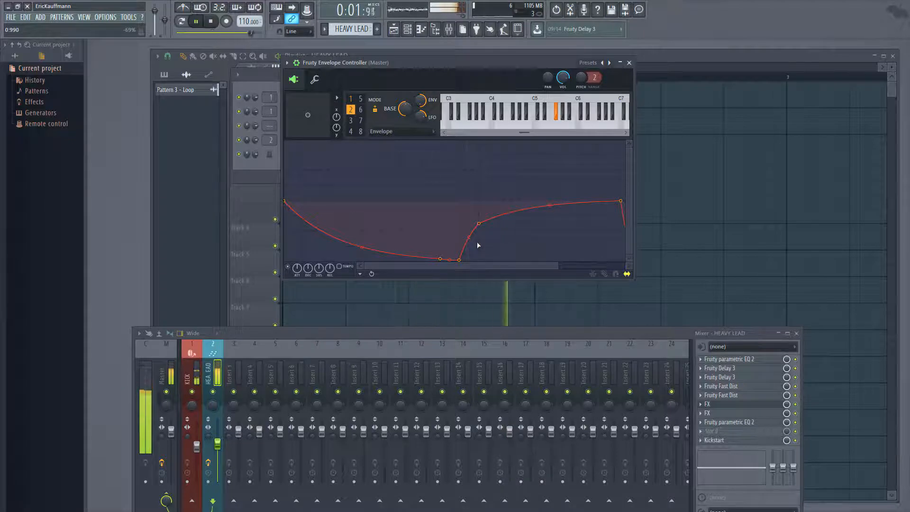
{"action": "key", "text": "space"}
{"action": "left_click", "coordinate": [629, 63]}
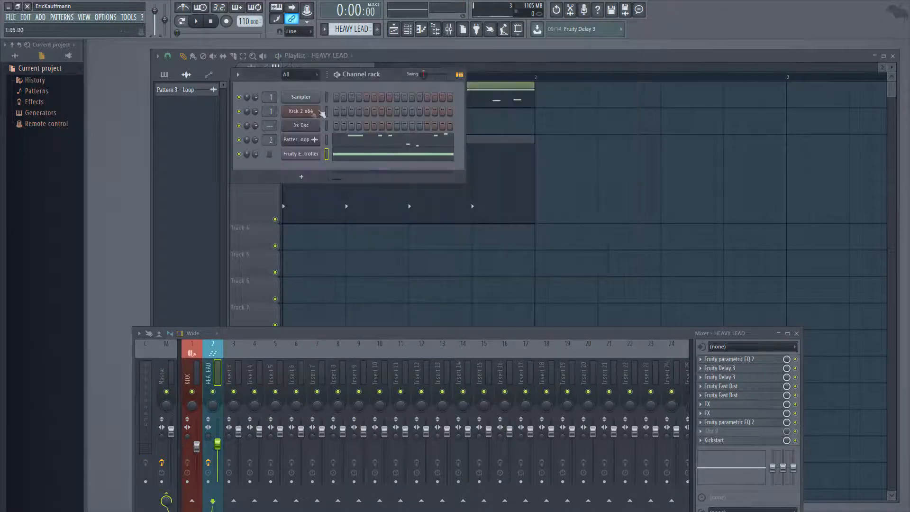
- Add a second Fruity Envelope Controller channel and paste the loop channel's note pattern into it
{"action": "left_click", "coordinate": [303, 178]}
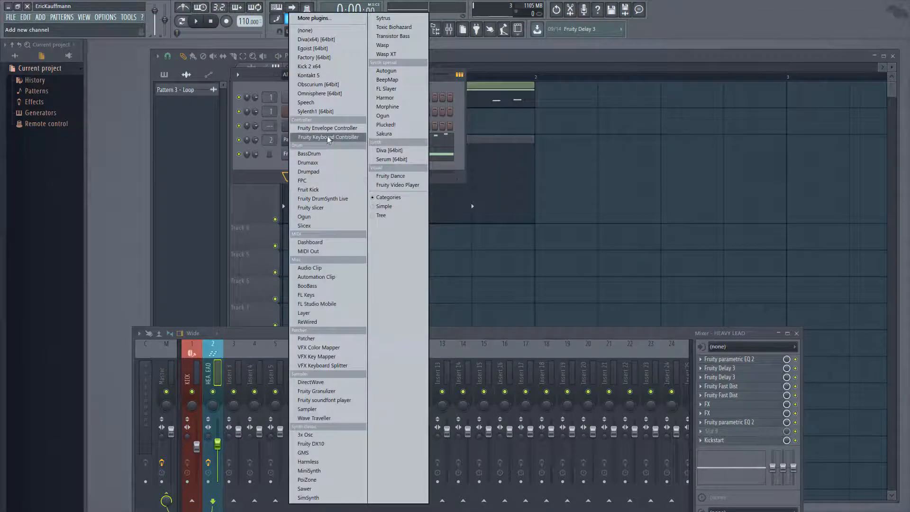
{"action": "left_click", "coordinate": [327, 128]}
{"action": "left_click", "coordinate": [531, 175]}
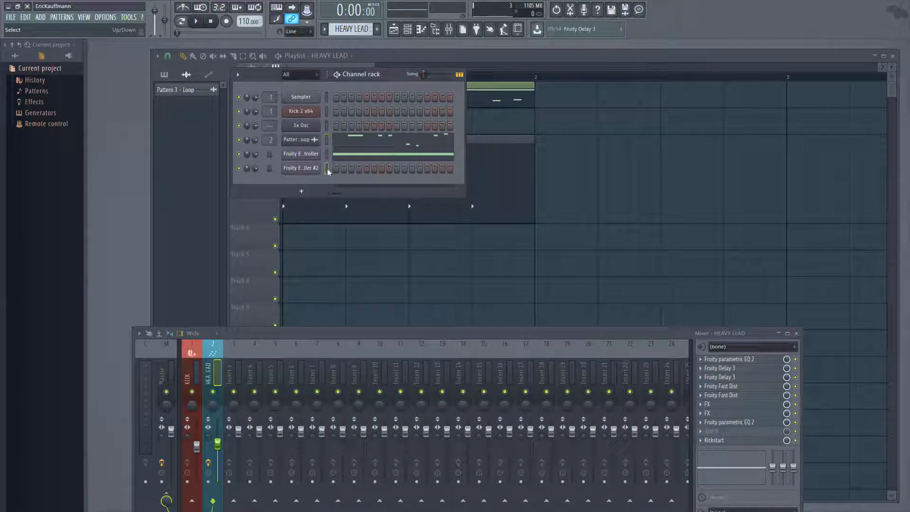
{"action": "key", "text": "ctrl+v"}
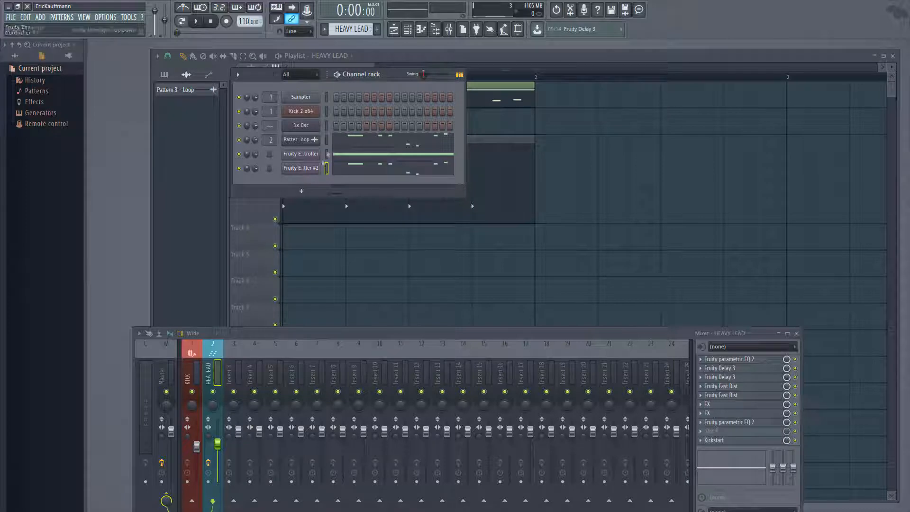
- Link the vox Effector's X Param to Fruity Envelope Controller #2 - Articulator 1
{"action": "left_click", "coordinate": [727, 413]}
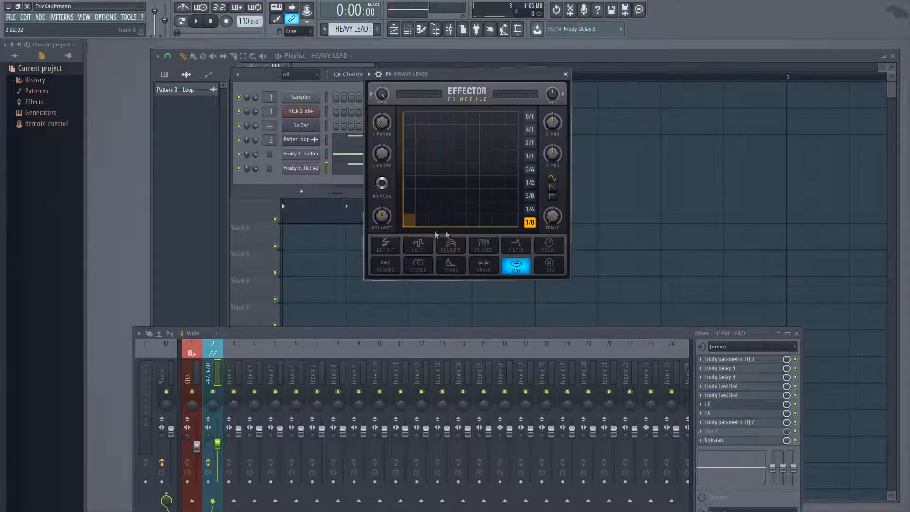
{"action": "right_click", "coordinate": [388, 172]}
{"action": "left_click", "coordinate": [420, 203]}
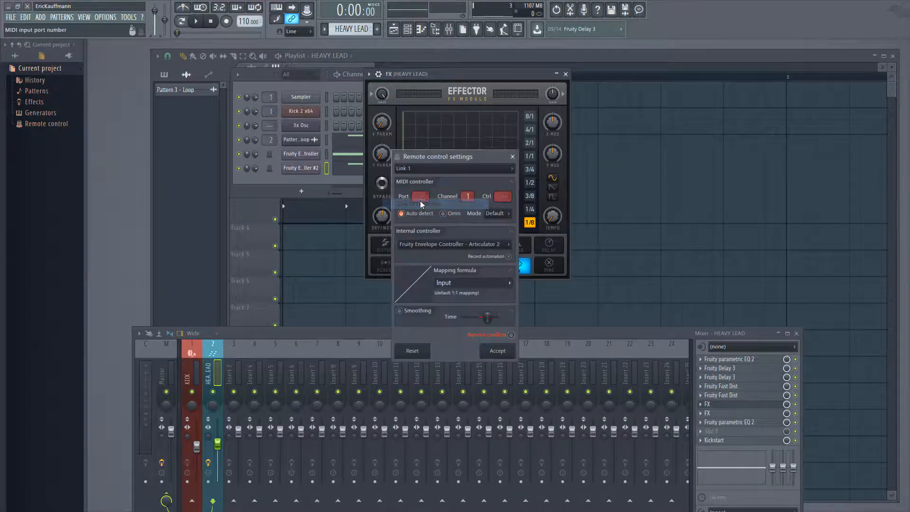
{"action": "left_click", "coordinate": [455, 244]}
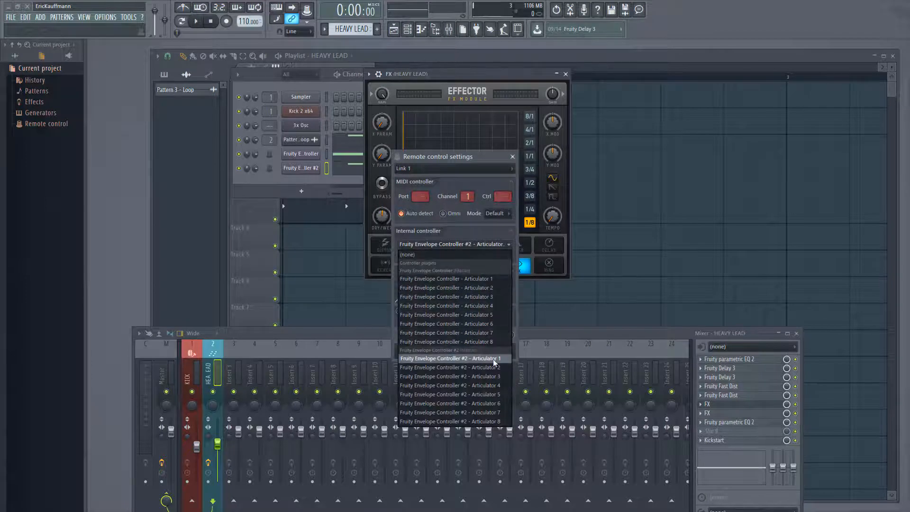
{"action": "left_click", "coordinate": [501, 357]}
{"action": "left_click", "coordinate": [497, 351]}
- Link the vox Effector's Y Param to Fruity Envelope Controller #2 - Articulator 1 and close the Effector
{"action": "right_click", "coordinate": [382, 154]}
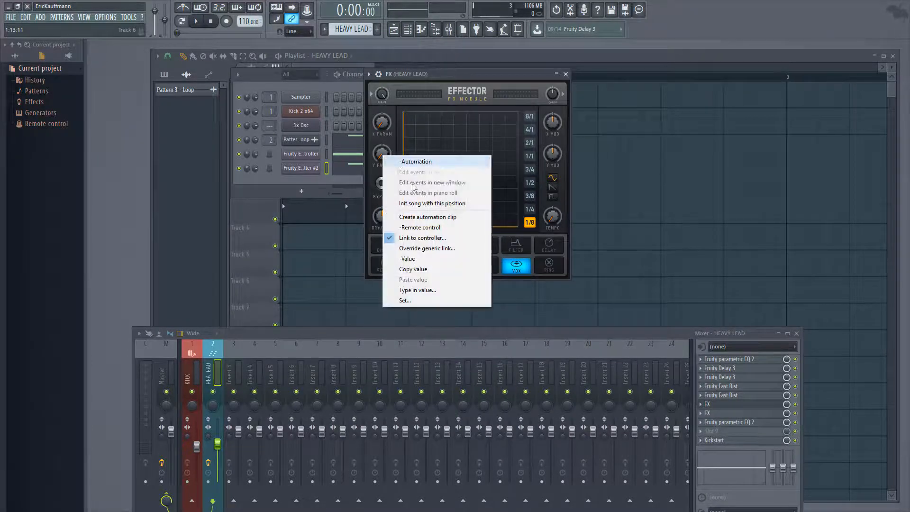
{"action": "left_click", "coordinate": [437, 238]}
{"action": "left_click", "coordinate": [488, 244]}
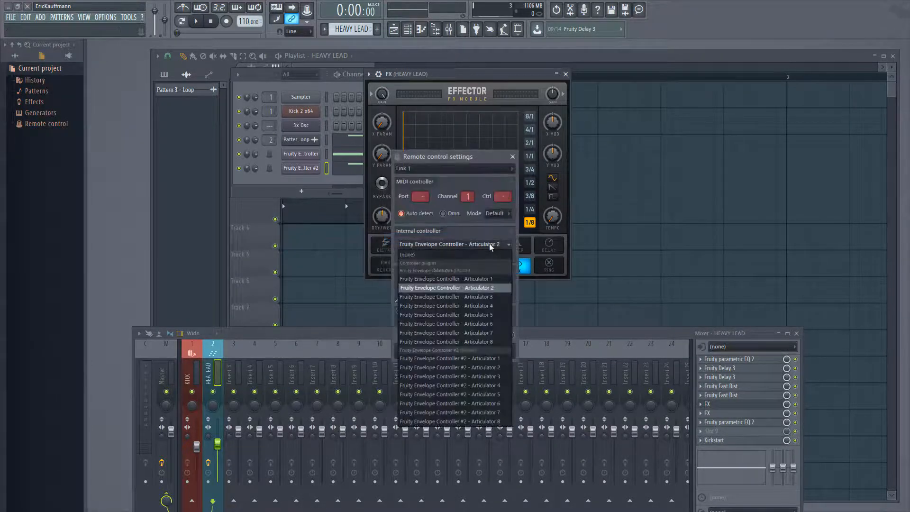
{"action": "left_click", "coordinate": [481, 359]}
{"action": "left_click", "coordinate": [498, 351]}
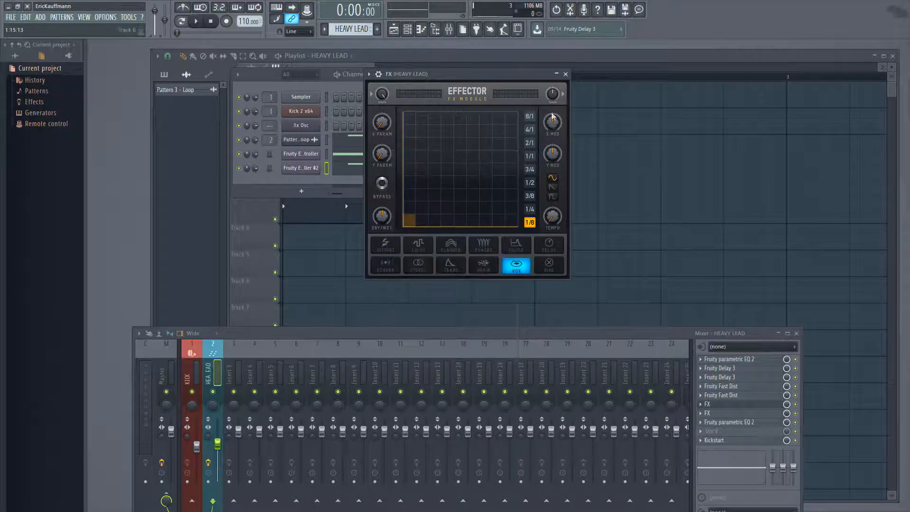
{"action": "left_click", "coordinate": [566, 74]}
- Play the loop and check how the vox Effector's pad responds to the new envelope link
{"action": "key", "text": "space"}
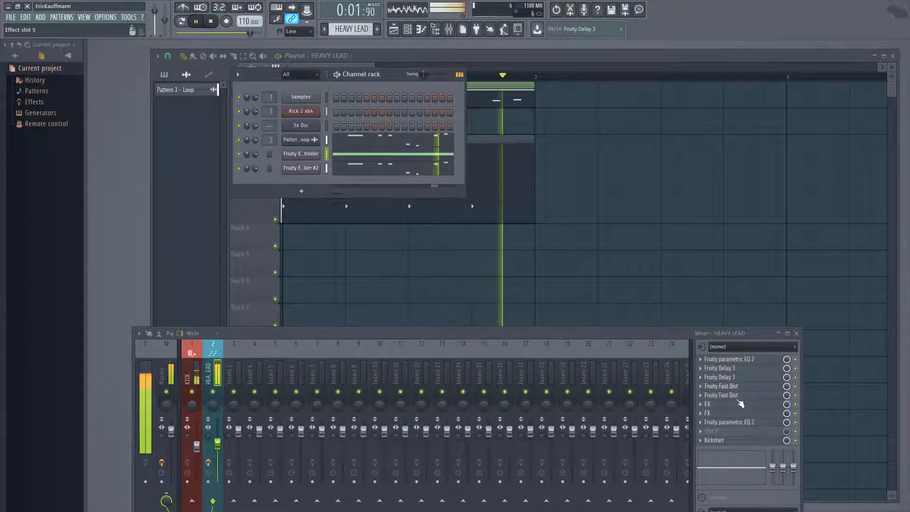
{"action": "left_click", "coordinate": [732, 405]}
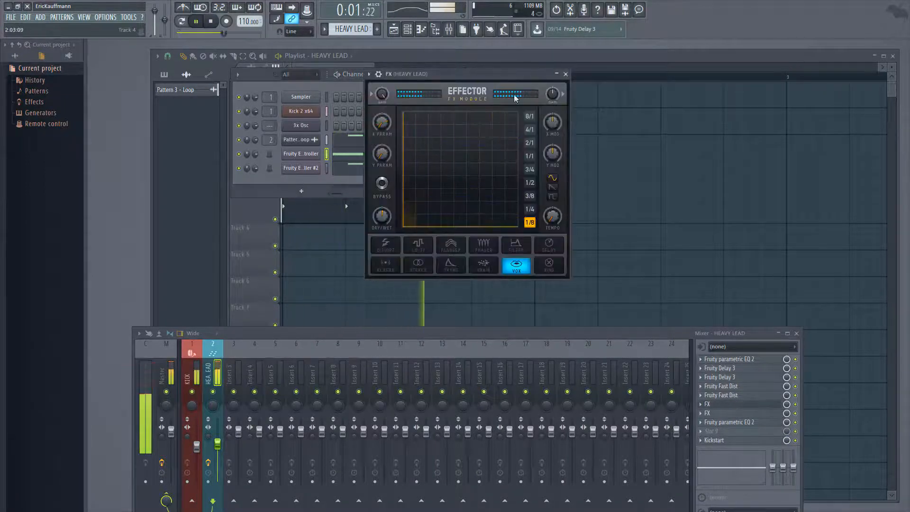
{"action": "left_click", "coordinate": [565, 74]}
- Open Fruity Envelope Controller #2 clear of the mixer and remove the markers on articulator 1's peak and third envelope points
{"action": "left_click", "coordinate": [310, 168]}
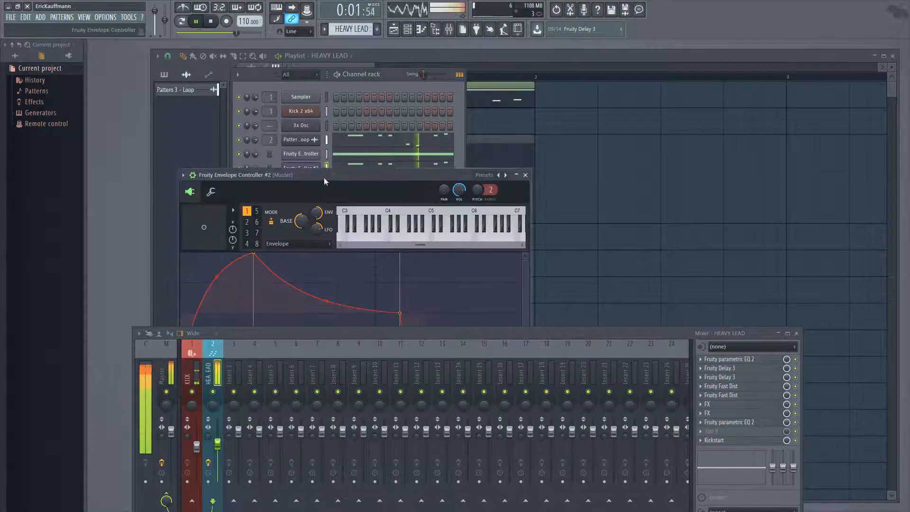
{"action": "left_click_drag", "start_coordinate": [317, 176], "coordinate": [394, 102]}
{"action": "left_click_drag", "start_coordinate": [415, 332], "coordinate": [414, 377]}
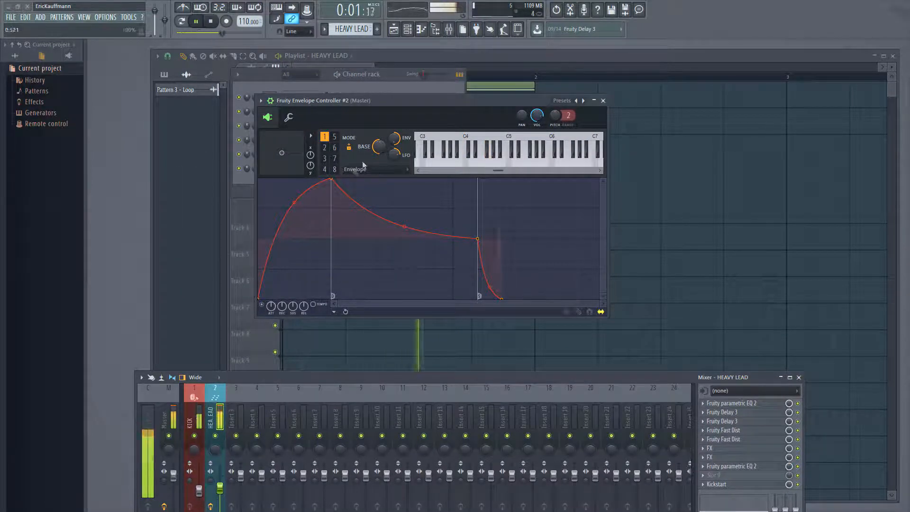
{"action": "right_click", "coordinate": [331, 178]}
{"action": "left_click", "coordinate": [362, 333]}
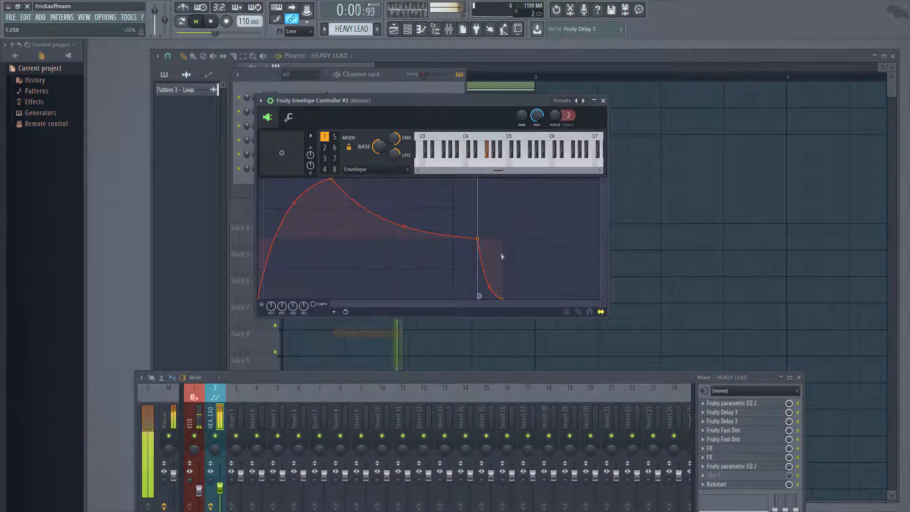
{"action": "right_click", "coordinate": [478, 239]}
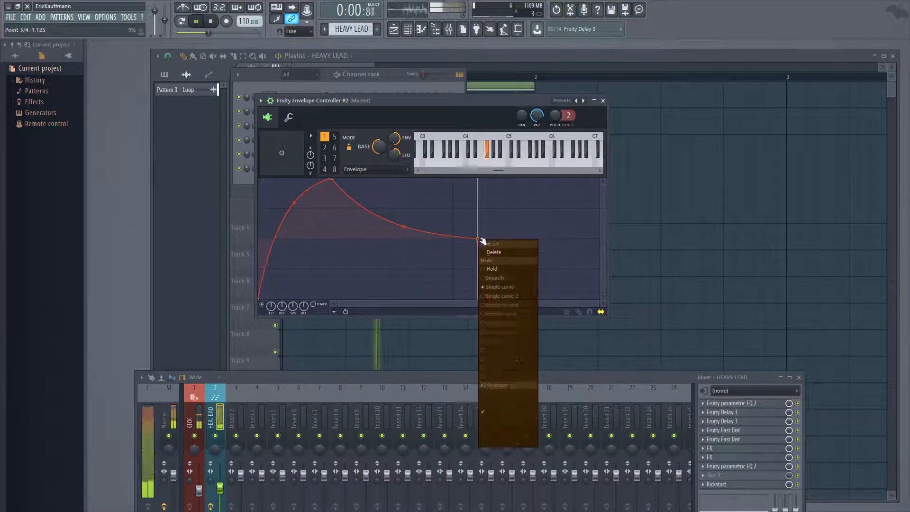
{"action": "left_click", "coordinate": [503, 411]}
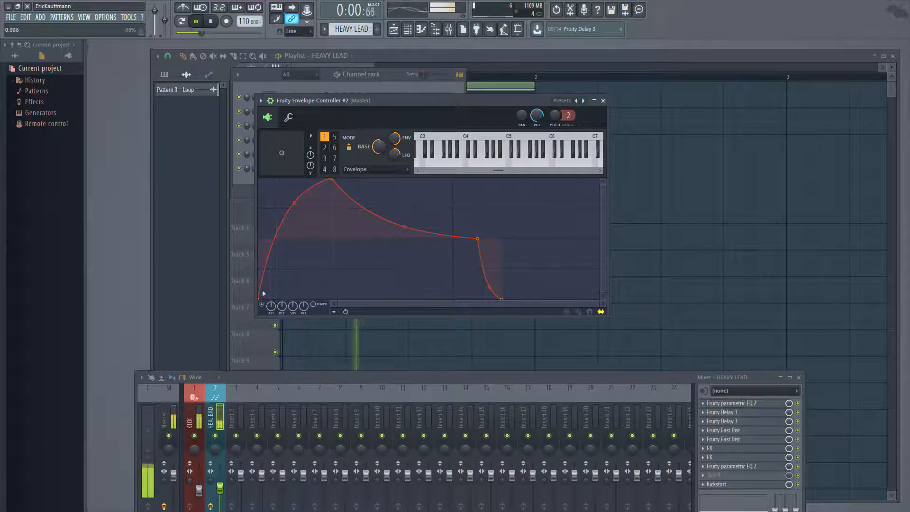
- Reshape articulator 1's envelope to start near 0%, dip to about -50% at an added point and peak at about 60%
{"action": "left_click_drag", "start_coordinate": [260, 299], "coordinate": [252, 238]}
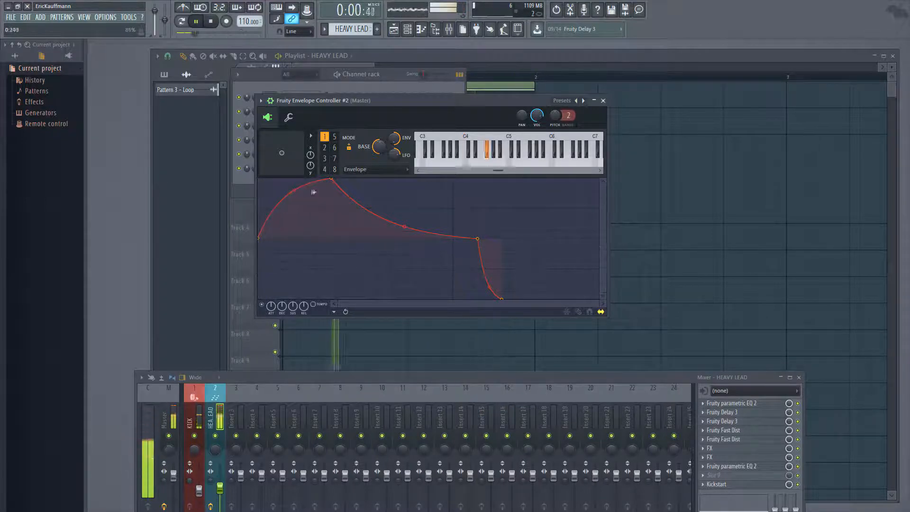
{"action": "mouse_move", "coordinate": [330, 185]}
{"action": "left_mouse_down"}
{"action": "mouse_move", "coordinate": [338, 182]}
{"action": "mouse_move", "coordinate": [357, 209]}
{"action": "mouse_move", "coordinate": [337, 200]}
{"action": "left_mouse_up"}
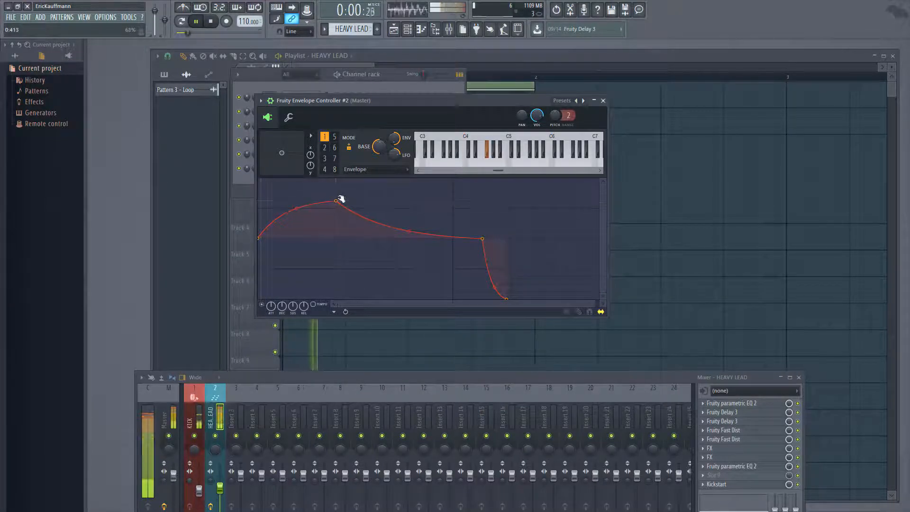
{"action": "left_click_drag", "start_coordinate": [260, 242], "coordinate": [265, 304]}
{"action": "right_click", "coordinate": [283, 262]}
{"action": "left_click_drag", "start_coordinate": [262, 299], "coordinate": [259, 246]}
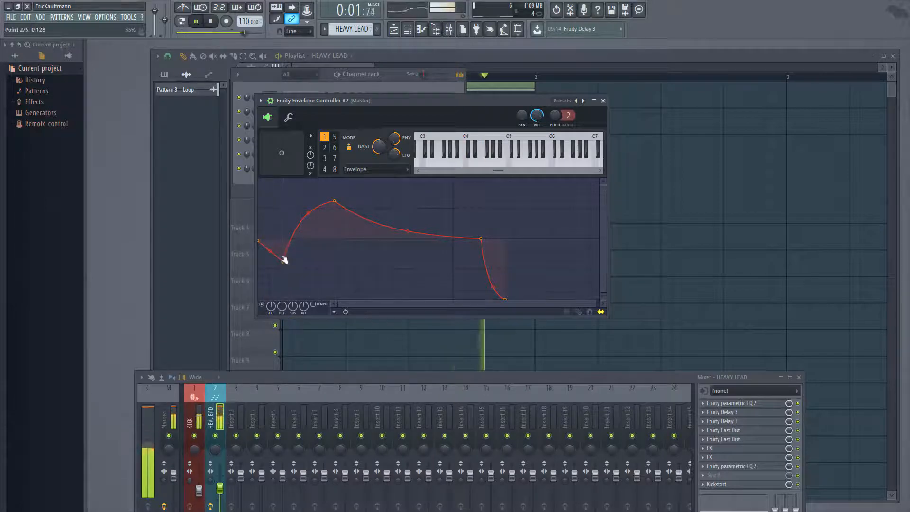
{"action": "left_click_drag", "start_coordinate": [280, 262], "coordinate": [296, 269]}
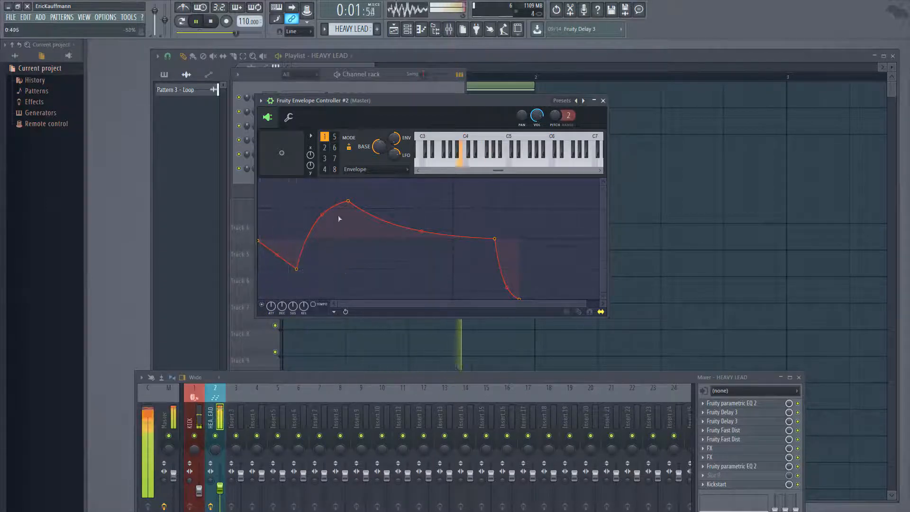
- Move the envelope peak lower and earlier to about 0.4, and straighten the rise leading up to it
{"action": "left_click_drag", "start_coordinate": [348, 201], "coordinate": [335, 211]}
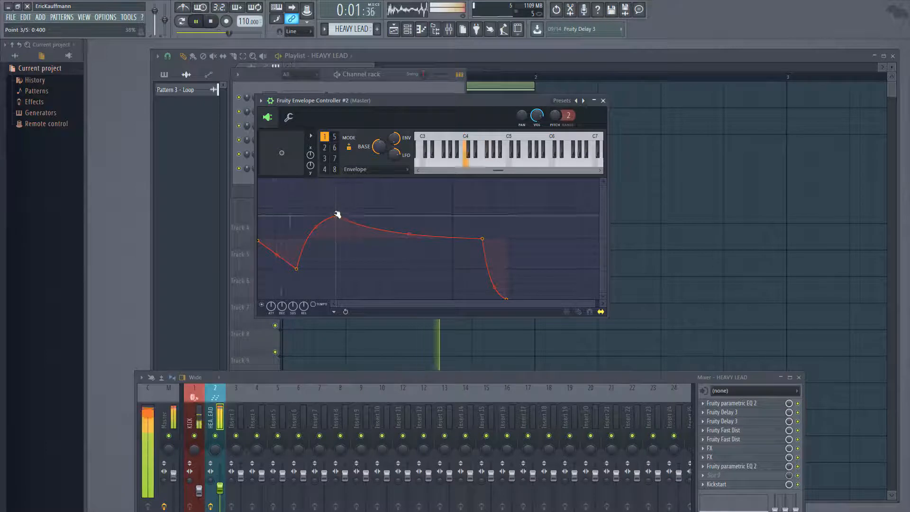
{"action": "right_click", "coordinate": [316, 222]}
{"action": "left_click", "coordinate": [321, 238]}
{"action": "mouse_move", "coordinate": [297, 269]}
{"action": "left_mouse_down"}
{"action": "mouse_move", "coordinate": [296, 300]}
{"action": "mouse_move", "coordinate": [296, 269]}
{"action": "left_mouse_up"}
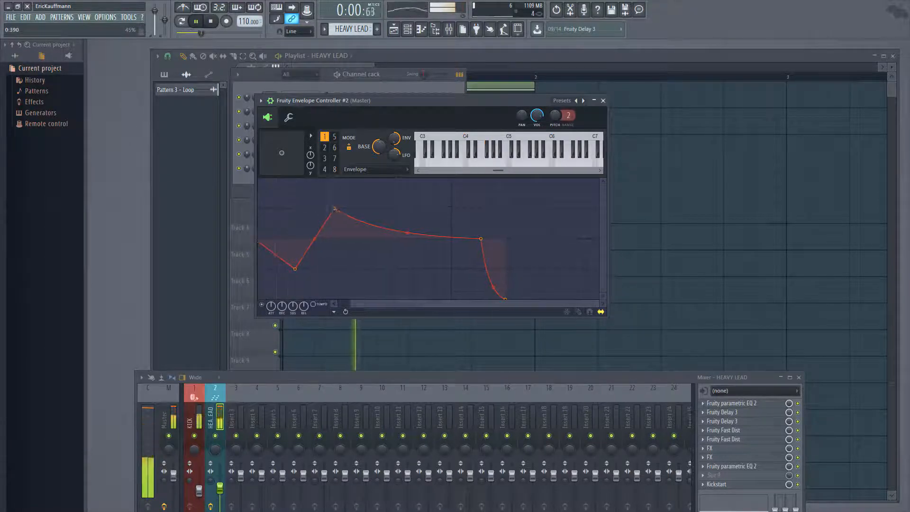
- Raise the envelope peak to about 90%, drop the start point to -100% and curve the first segment into a plateau
{"action": "scroll", "coordinate": [333, 215], "scroll_direction": "down", "scroll_amount": 3}
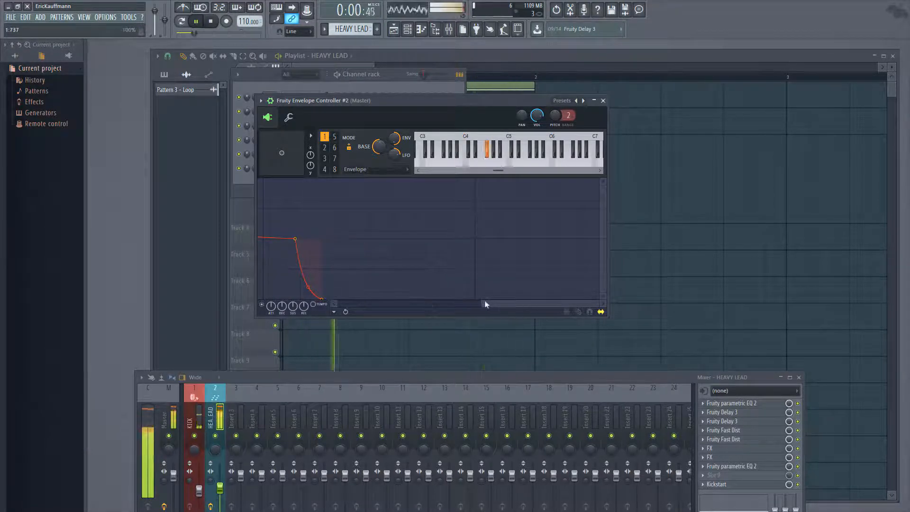
{"action": "left_click_drag", "start_coordinate": [485, 303], "coordinate": [297, 318]}
{"action": "left_click_drag", "start_coordinate": [345, 210], "coordinate": [345, 186]}
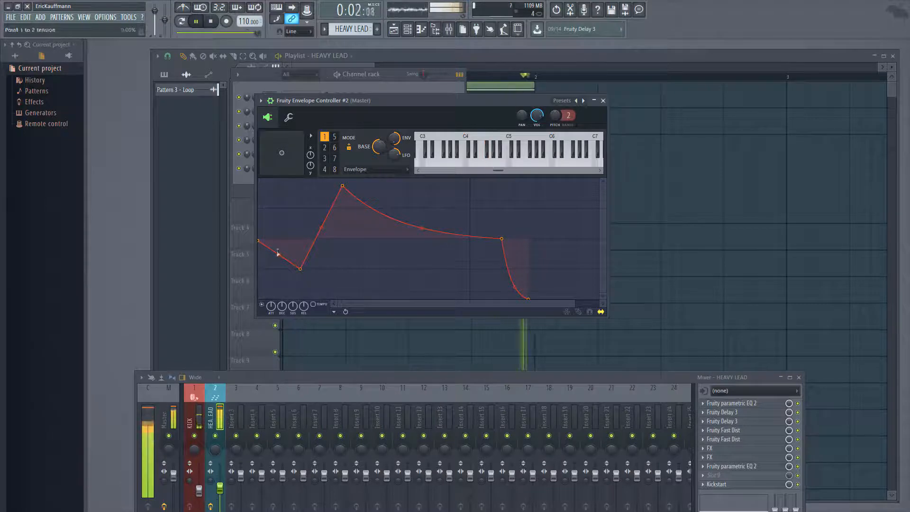
{"action": "left_click_drag", "start_coordinate": [279, 257], "coordinate": [258, 298]}
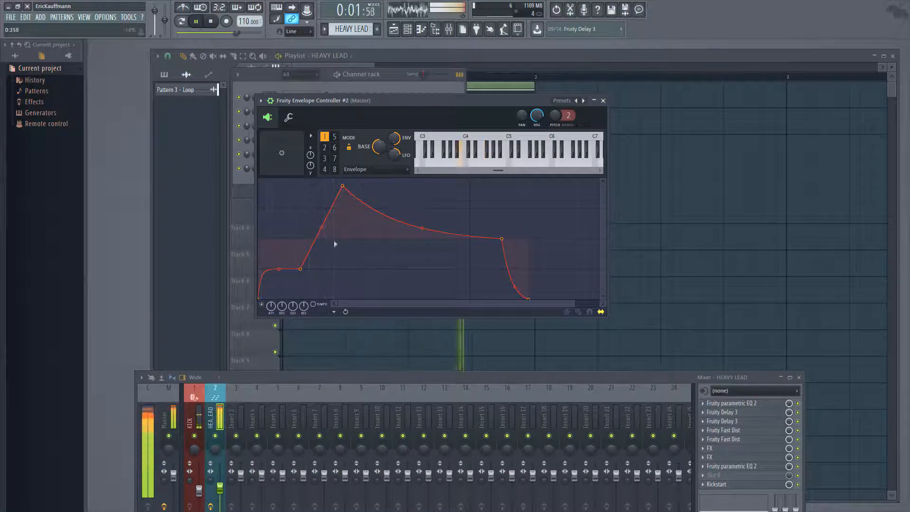
- Bend the rise toward the peak so it stays low before climbing sharply, stop playback and close the envelope controller
{"action": "mouse_move", "coordinate": [322, 228]}
{"action": "left_mouse_down"}
{"action": "mouse_move", "coordinate": [321, 245]}
{"action": "mouse_move", "coordinate": [321, 218]}
{"action": "left_mouse_up"}
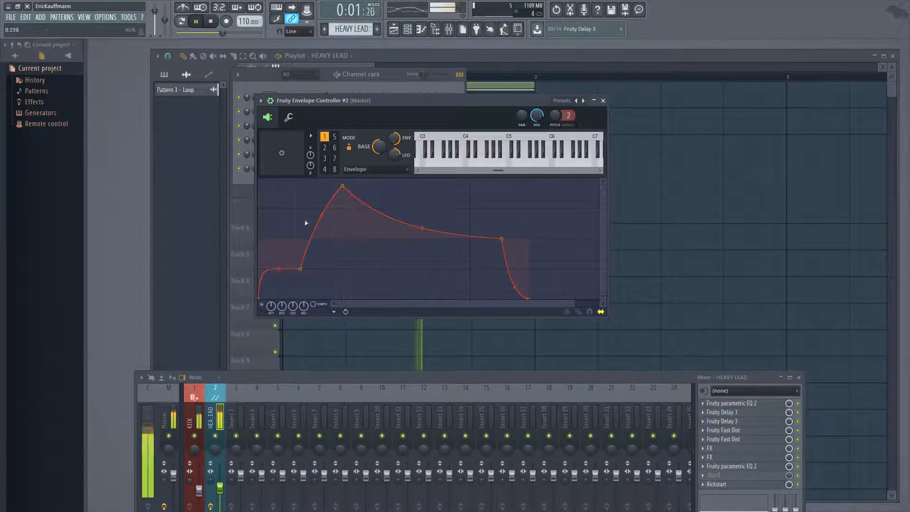
{"action": "left_click_drag", "start_coordinate": [322, 214], "coordinate": [333, 303]}
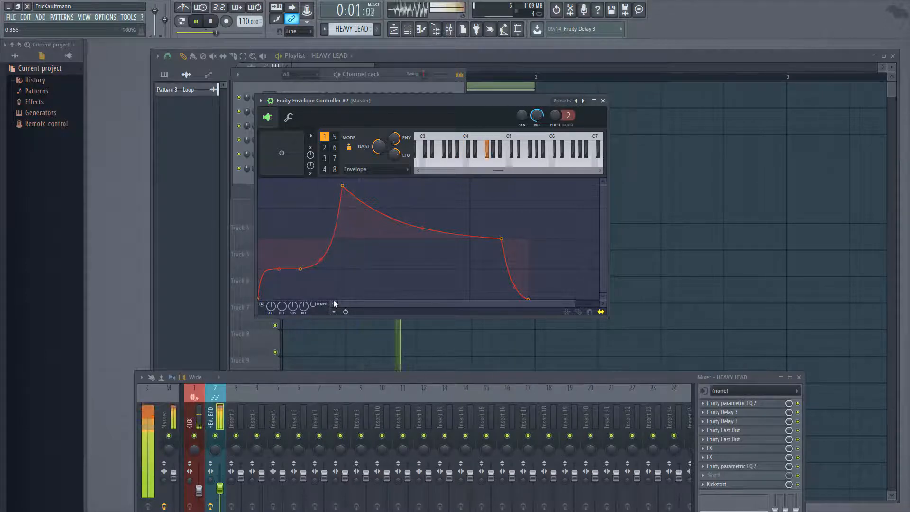
{"action": "left_click", "coordinate": [213, 21]}
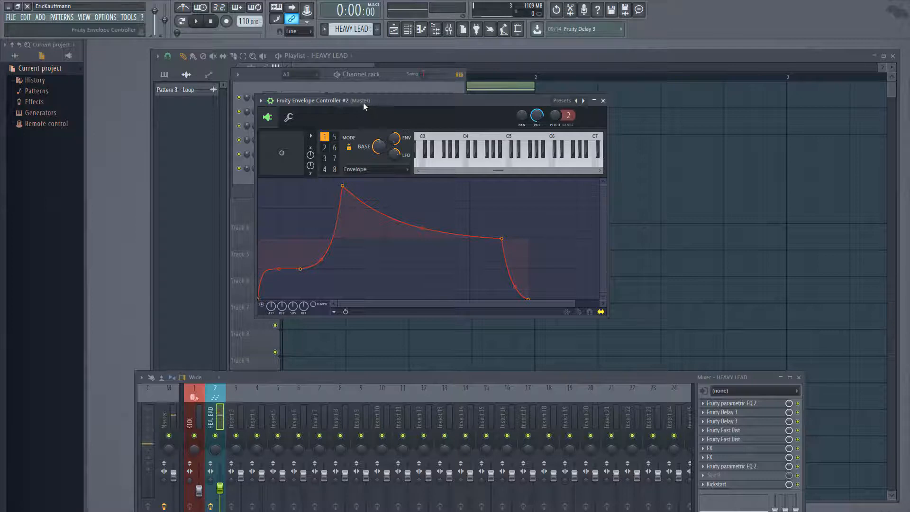
{"action": "left_click", "coordinate": [270, 101]}
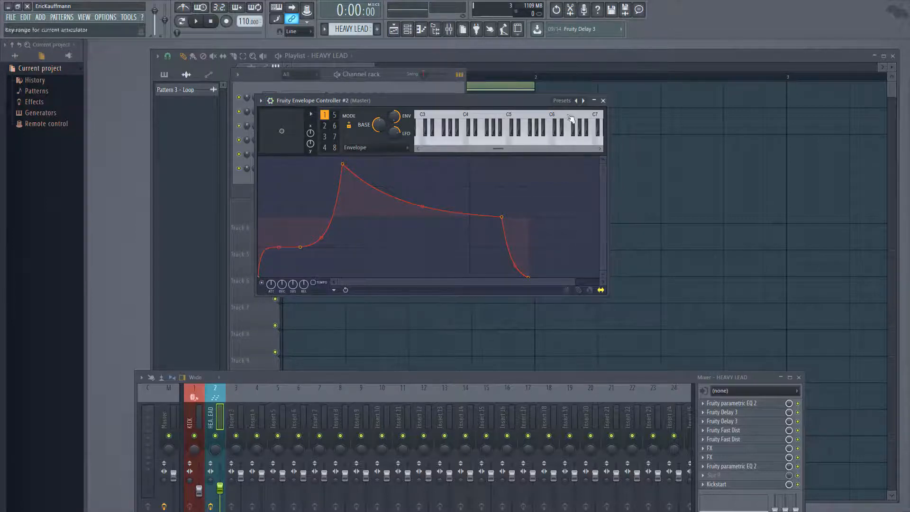
{"action": "left_click", "coordinate": [603, 100]}
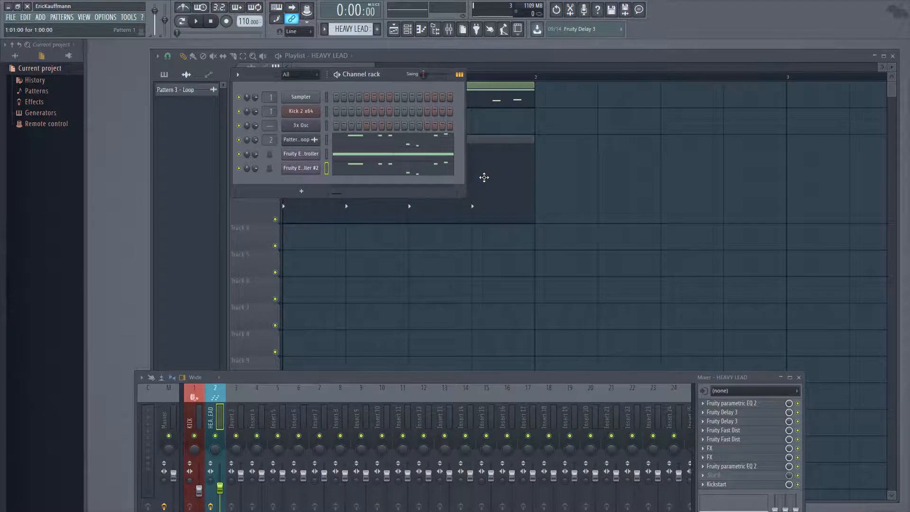
- Move the mixer up and play the loop with the HEAVY LEAD track's effects bypassed to hear the dry sound
{"action": "left_click_drag", "start_coordinate": [436, 376], "coordinate": [461, 250]}
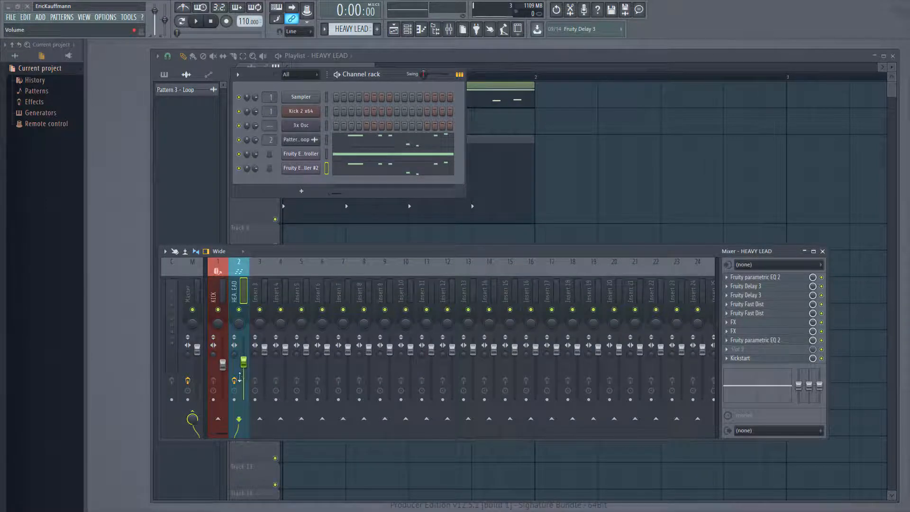
{"action": "key", "text": "space"}
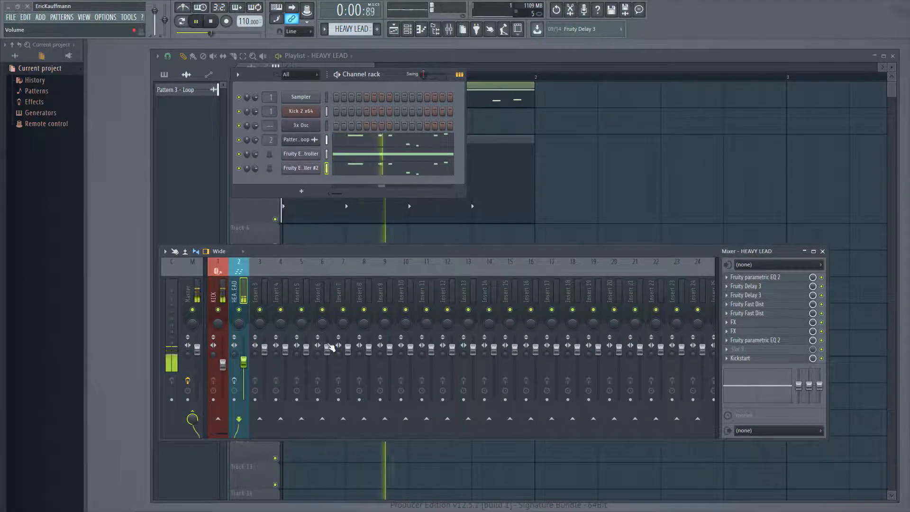
{"action": "key", "text": "space"}
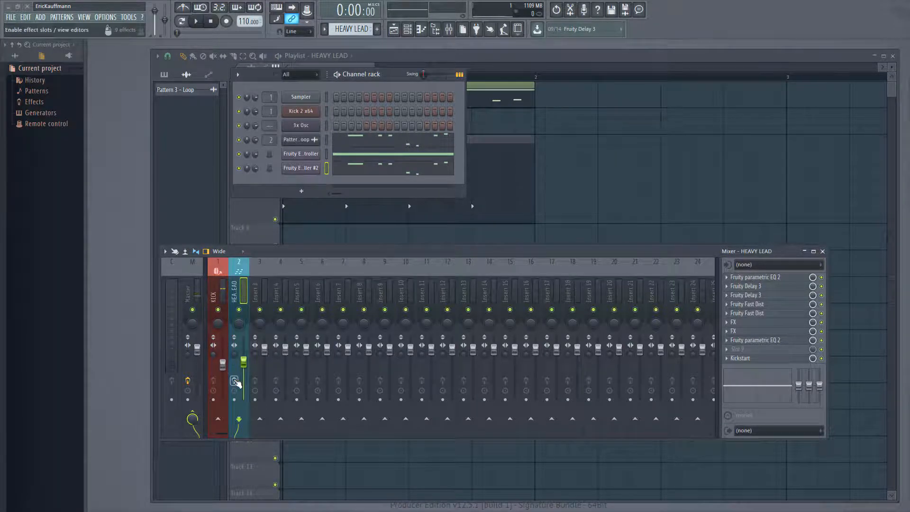
- Play the loop with the HEAVY LEAD effects active and add Fruity Limiter to slot 10 of the Master track
{"action": "key", "text": "space"}
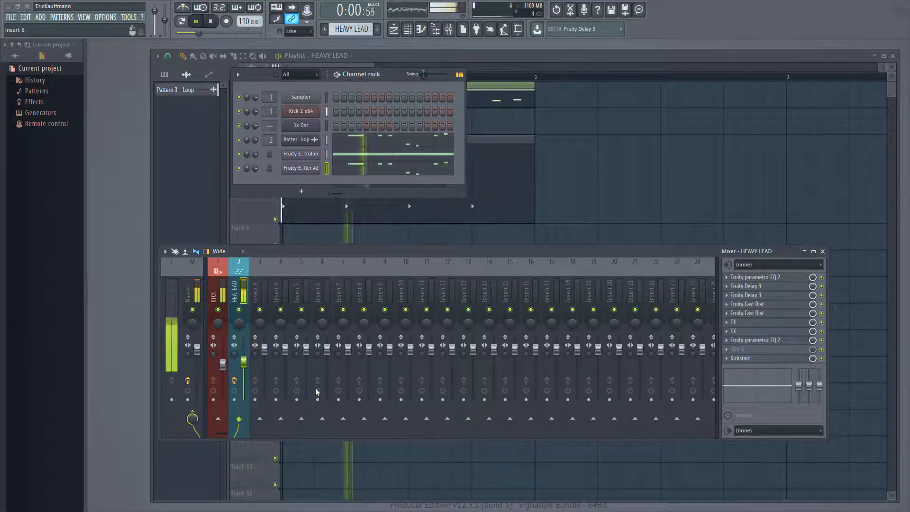
{"action": "key", "text": "space"}
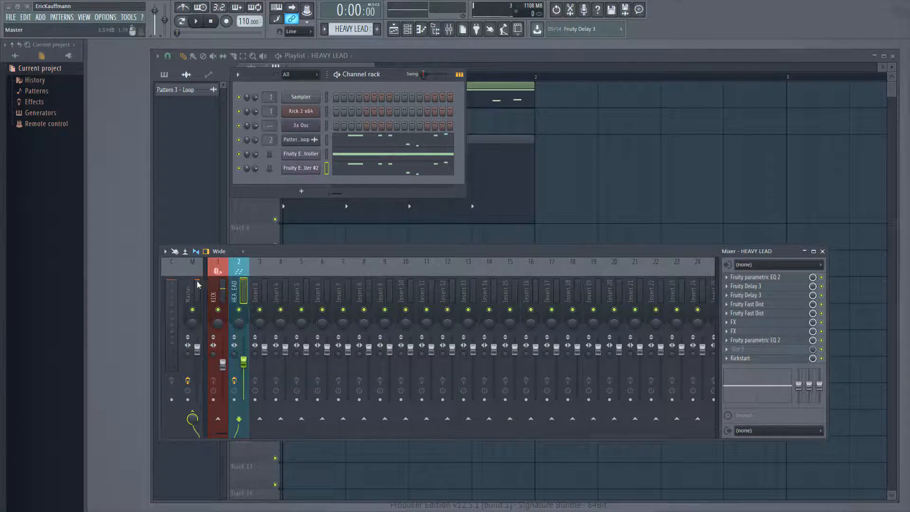
{"action": "left_click", "coordinate": [198, 284]}
{"action": "left_click", "coordinate": [736, 362]}
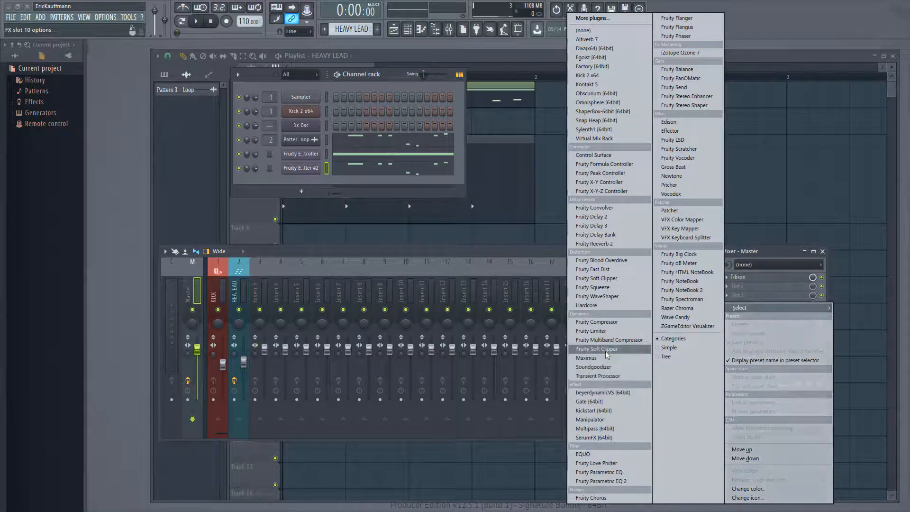
{"action": "left_click", "coordinate": [590, 331]}
- Listen to the loop through the limiter while checking the second Fruity parametric EQ 2 on the HEAVY LEAD track
{"action": "key", "text": "space"}
{"action": "left_click", "coordinate": [241, 294]}
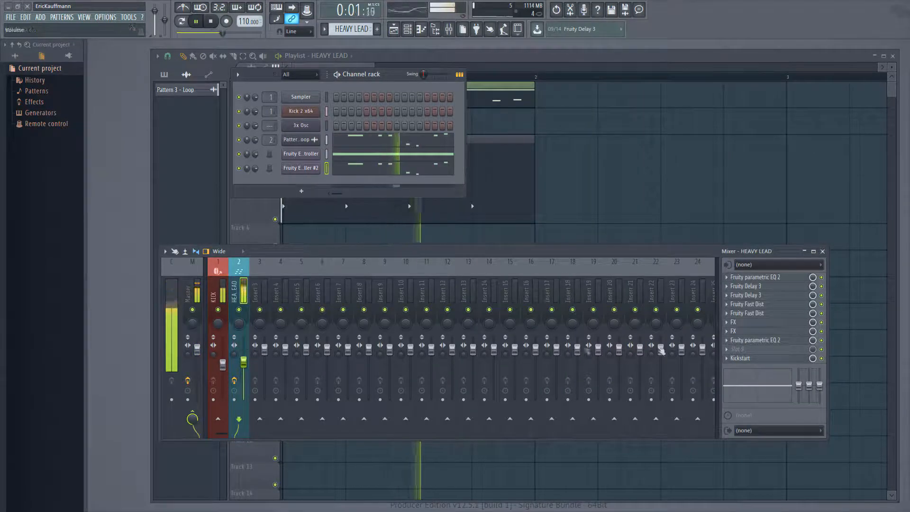
{"action": "left_click", "coordinate": [781, 340]}
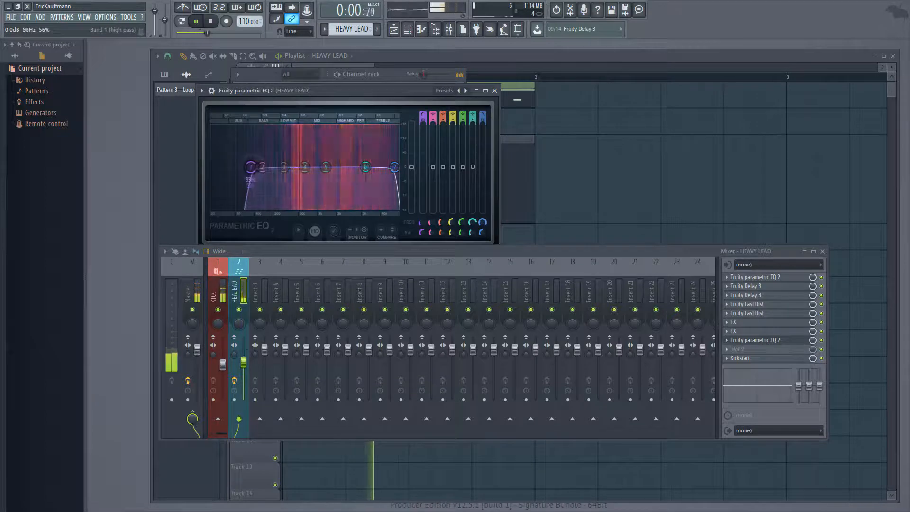
{"action": "left_click", "coordinate": [494, 91]}
{"action": "key", "text": "space"}
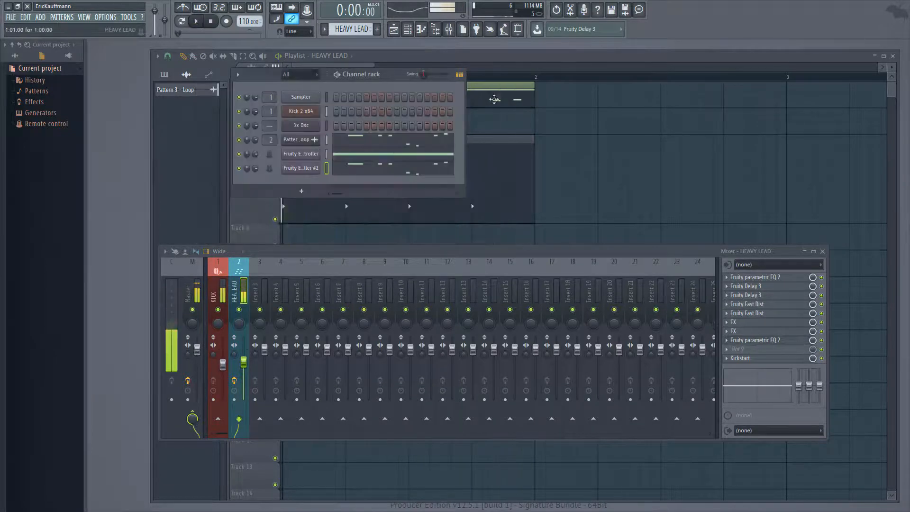
- Load Patcher into the free effect slot 9 of the HEAVY LEAD track
{"action": "left_click", "coordinate": [727, 351]}
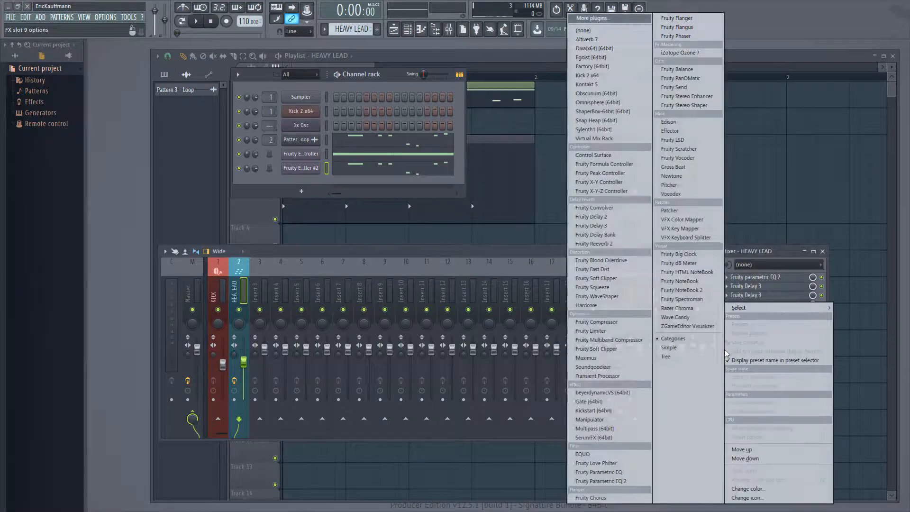
{"action": "left_click", "coordinate": [595, 250]}
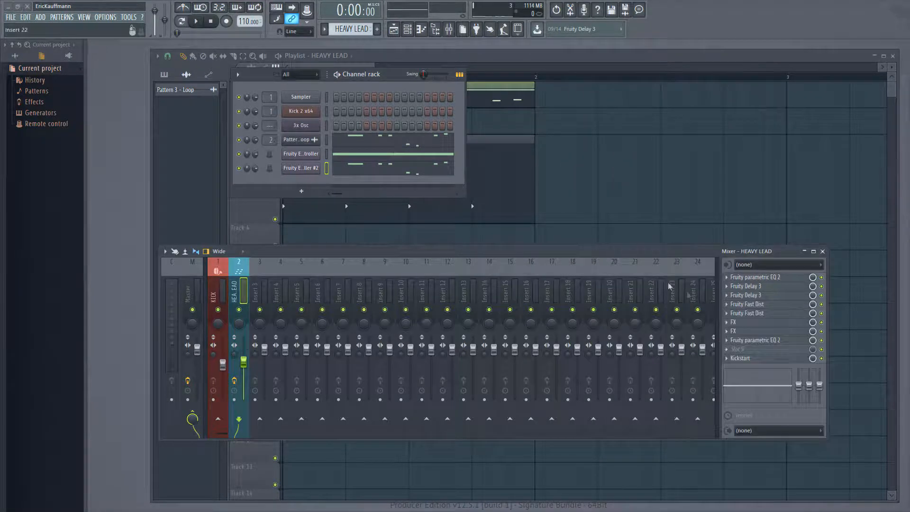
{"action": "left_click", "coordinate": [728, 351]}
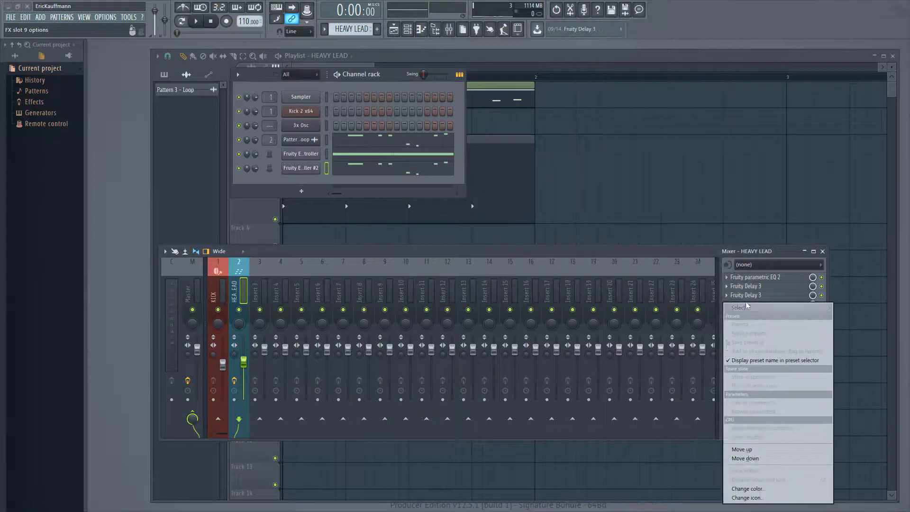
{"action": "mouse_move", "coordinate": [740, 308]}
{"action": "left_click", "coordinate": [690, 212]}
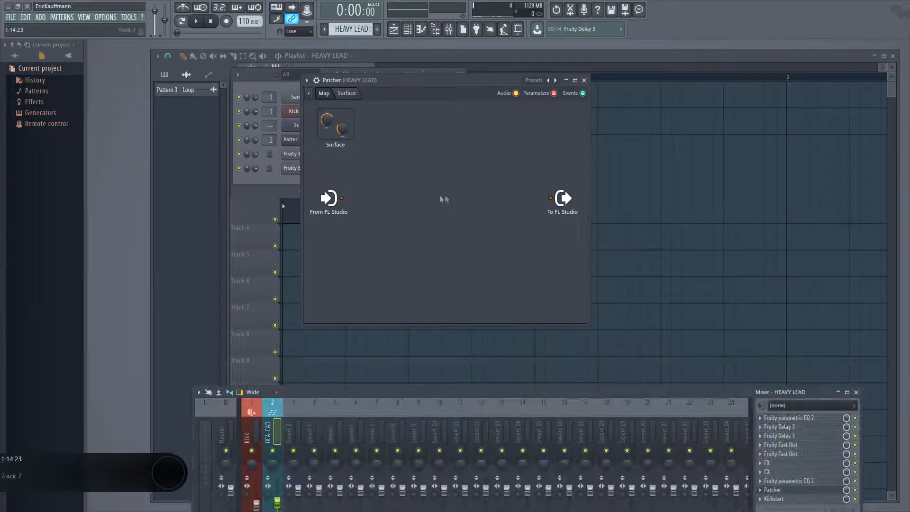
- Add Fruity Fast Dist followed by Soundgoodizer inside Patcher, chained in series between its input and output
{"action": "right_click", "coordinate": [439, 195]}
{"action": "left_click", "coordinate": [454, 200]}
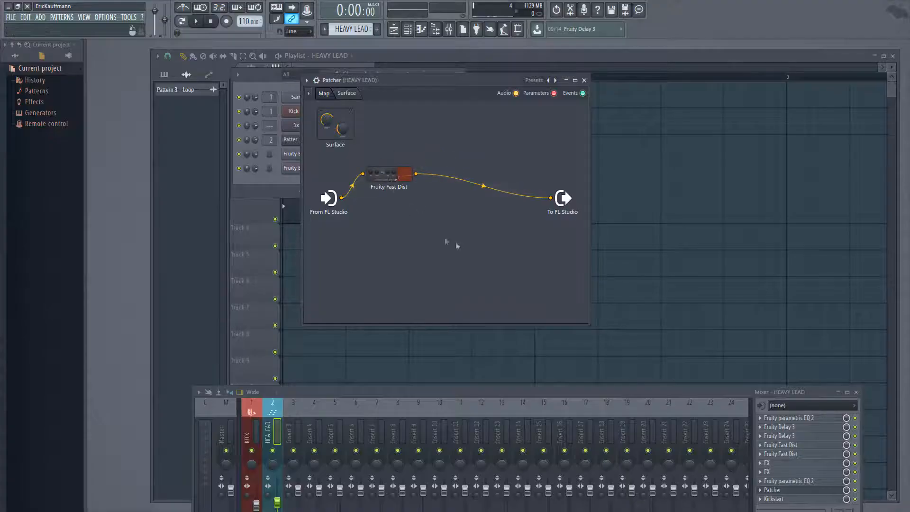
{"action": "right_click", "coordinate": [456, 243]}
{"action": "left_click", "coordinate": [476, 247]}
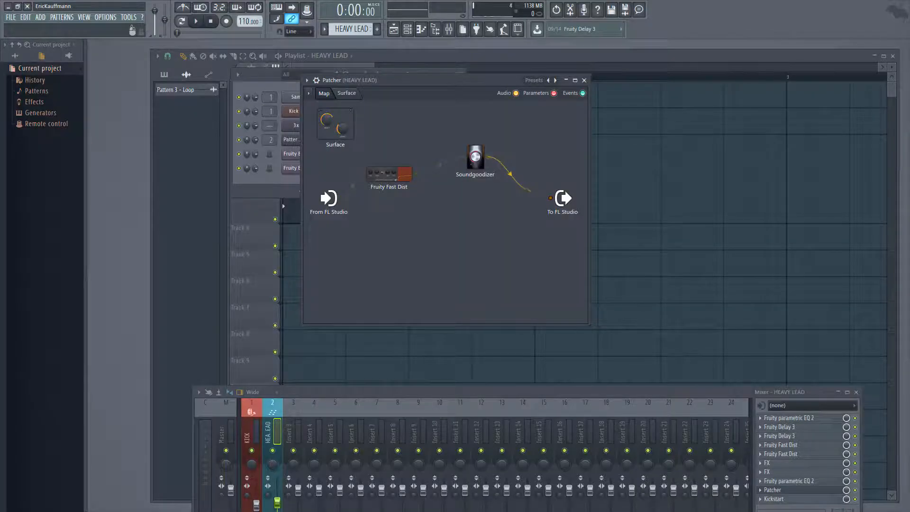
{"action": "left_click_drag", "start_coordinate": [476, 166], "coordinate": [475, 201]}
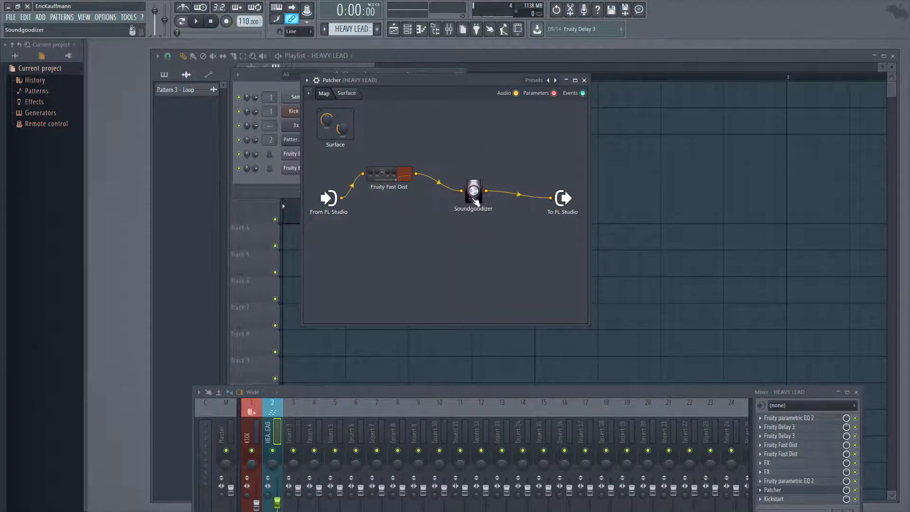
- Adjust the Patcher Fruity Fast Dist's pre and post gain and switch its distortion type while the loop plays
{"action": "key", "text": "space"}
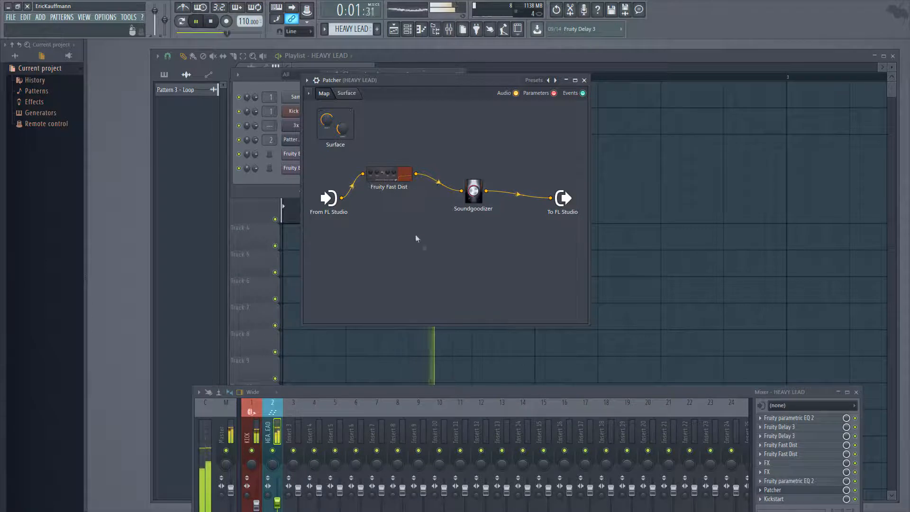
{"action": "double_click", "coordinate": [394, 181]}
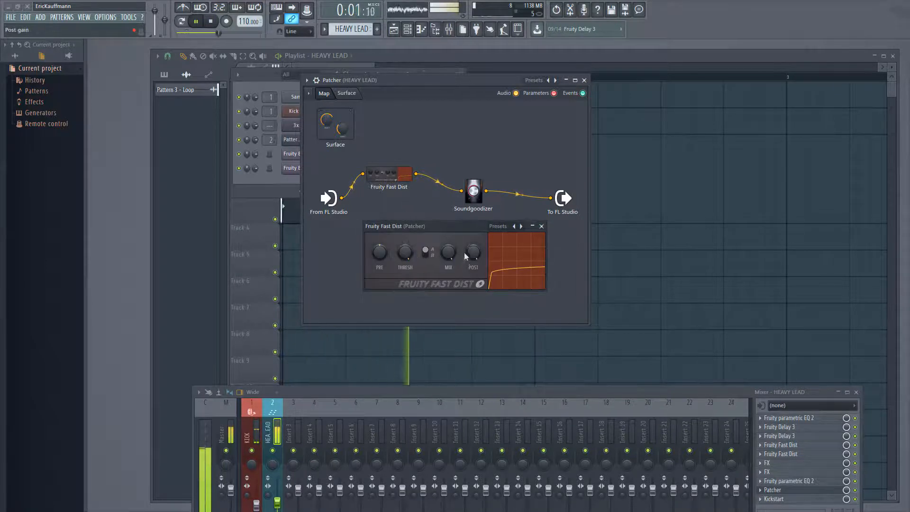
{"action": "left_click_drag", "start_coordinate": [473, 252], "coordinate": [473, 219]}
{"action": "left_click", "coordinate": [427, 254]}
{"action": "left_click_drag", "start_coordinate": [379, 252], "coordinate": [380, 289]}
{"action": "left_click_drag", "start_coordinate": [380, 252], "coordinate": [408, 288]}
{"action": "left_click", "coordinate": [541, 226]}
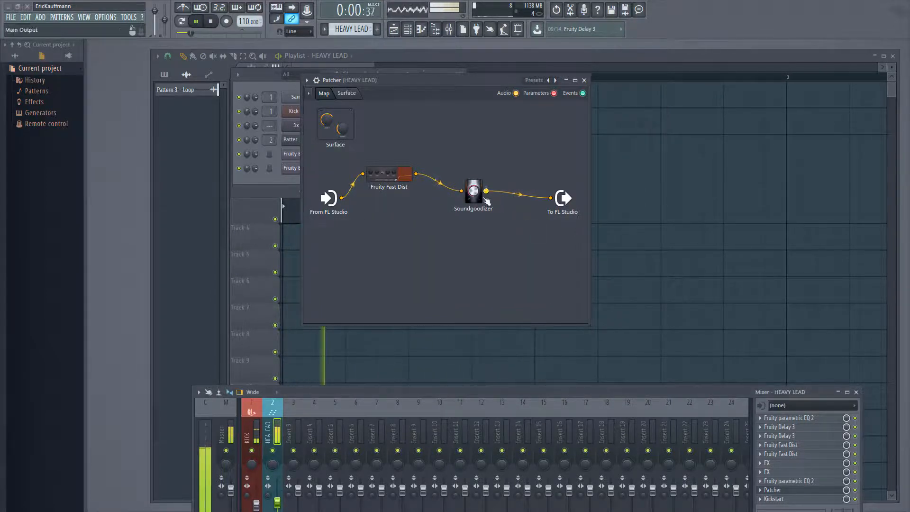
- Audition the Soundgoodizer modes, choose mode A with a slightly lower amount, and close Patcher and the channel rack with playback stopped
{"action": "left_click", "coordinate": [473, 191]}
{"action": "left_click", "coordinate": [484, 311]}
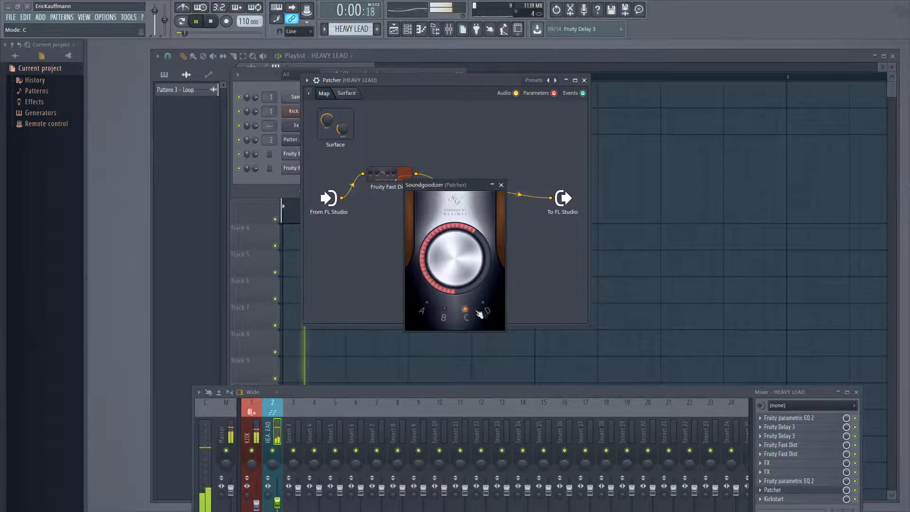
{"action": "left_click", "coordinate": [429, 310]}
{"action": "left_click_drag", "start_coordinate": [450, 266], "coordinate": [450, 275]}
{"action": "left_click", "coordinate": [501, 184]}
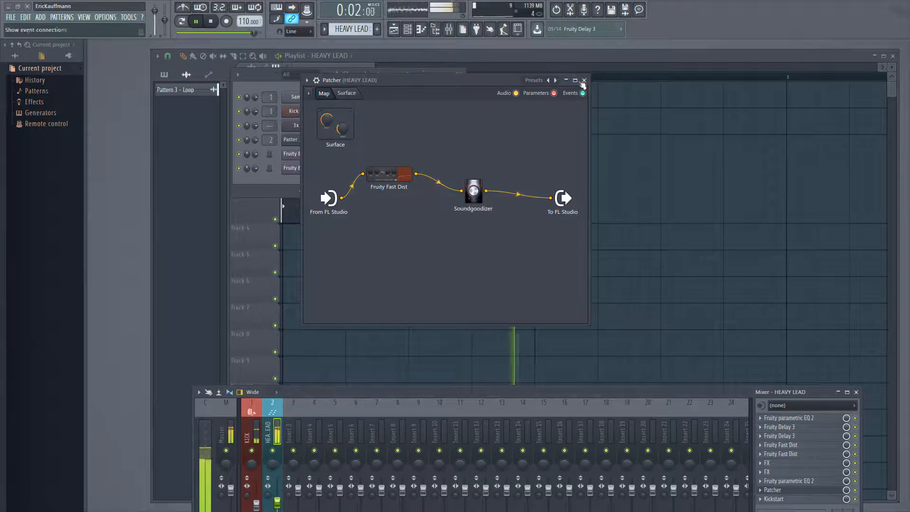
{"action": "left_click", "coordinate": [584, 80]}
{"action": "left_click", "coordinate": [339, 63]}
{"action": "left_click", "coordinate": [211, 21]}
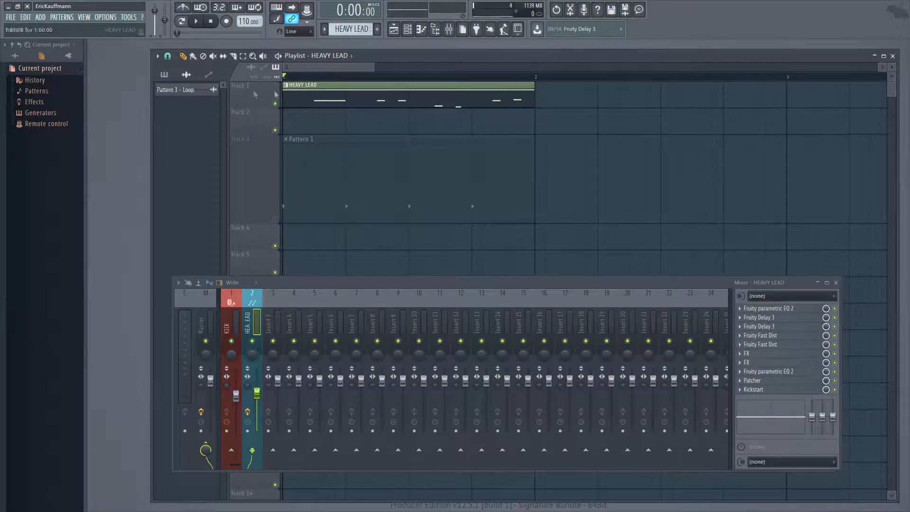
- Render the HEAVY LEAD pattern to a 32Bit float WAV audio clip and place it at the start of Track 2
{"action": "left_click", "coordinate": [199, 89]}
{"action": "right_click", "coordinate": [184, 103]}
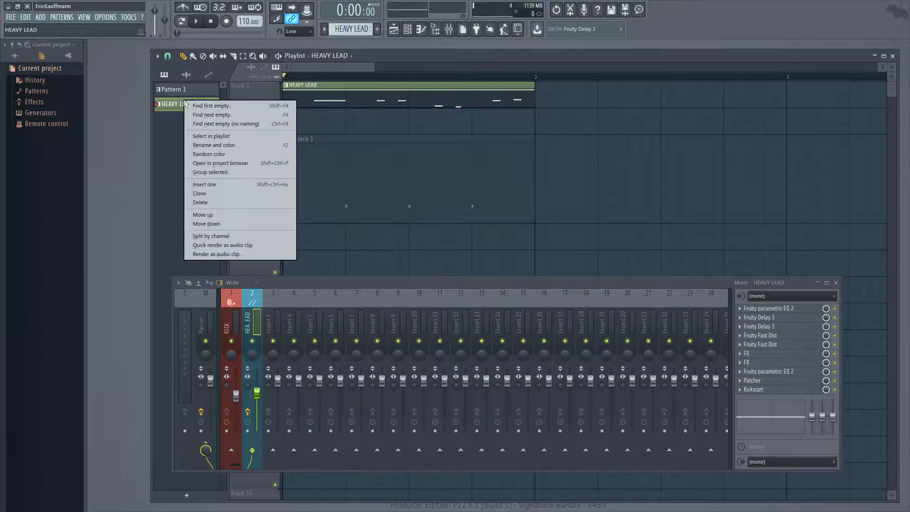
{"action": "left_click", "coordinate": [214, 247]}
{"action": "left_click", "coordinate": [533, 372]}
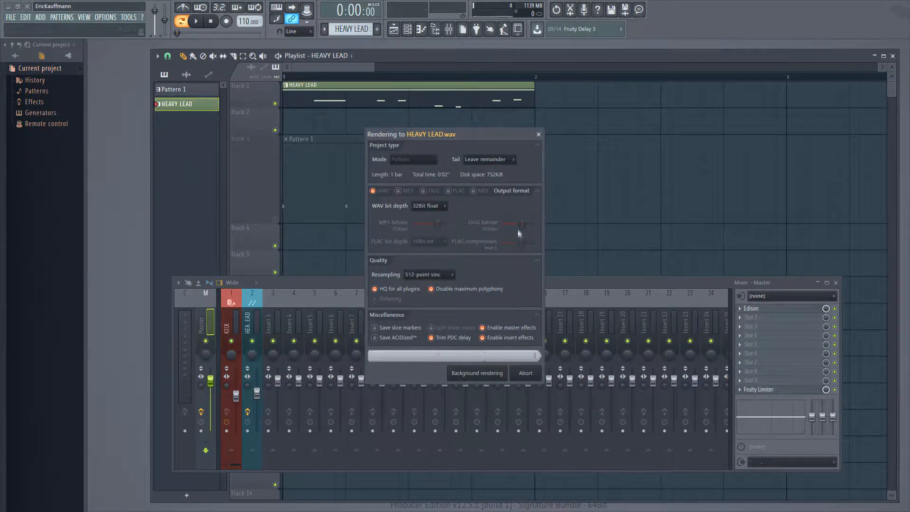
{"action": "left_click_drag", "start_coordinate": [187, 110], "coordinate": [303, 124]}
- Solo Track 1 and play the original HEAVY LEAD pattern on its own
{"action": "right_click", "coordinate": [274, 105]}
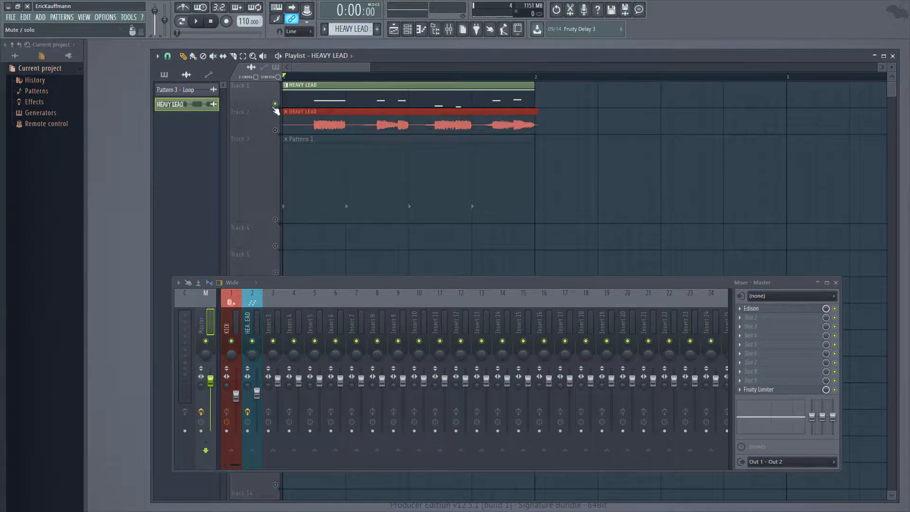
{"action": "key", "text": "space"}
{"action": "key", "text": "space"}
- Mute Track 1, enable Track 2 and play the rendered HEAVY LEAD audio clip for comparison
{"action": "left_click", "coordinate": [275, 103]}
{"action": "left_click", "coordinate": [274, 130]}
{"action": "key", "text": "space"}
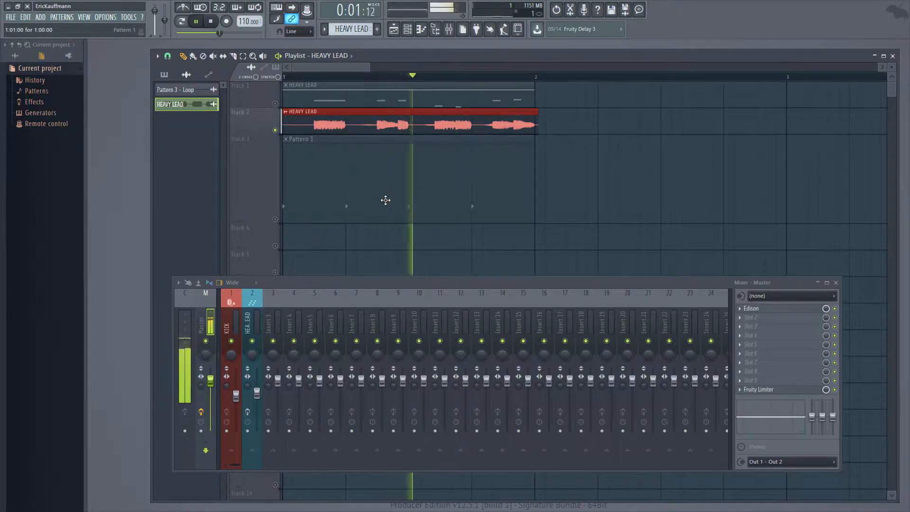
{"action": "key", "text": "space"}
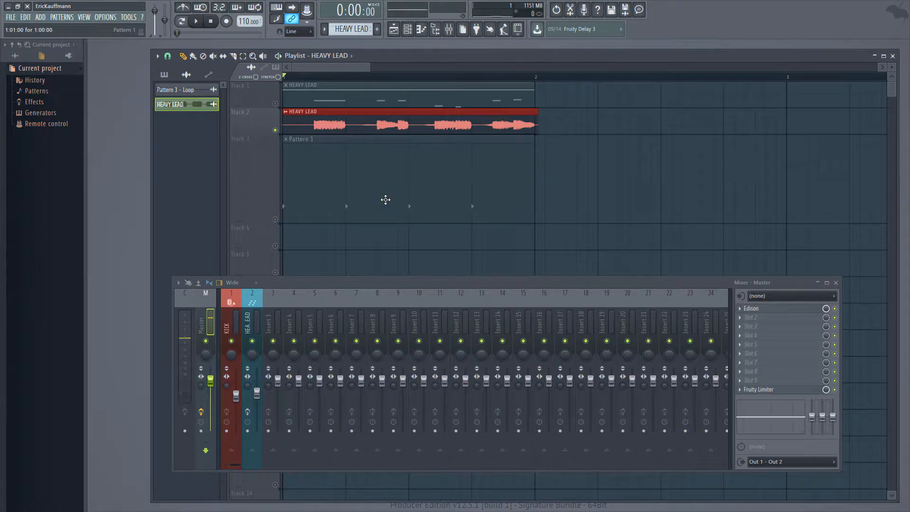